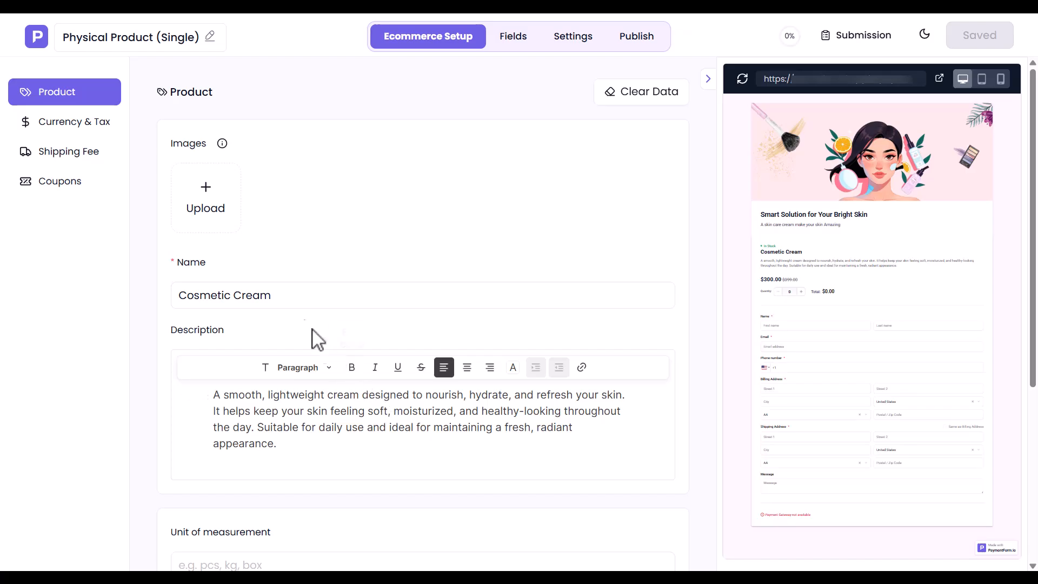
# Step: Upload single_product_1.png and single_product_2.png as the Cosmetic Cream product images
pyautogui.click(210, 203)
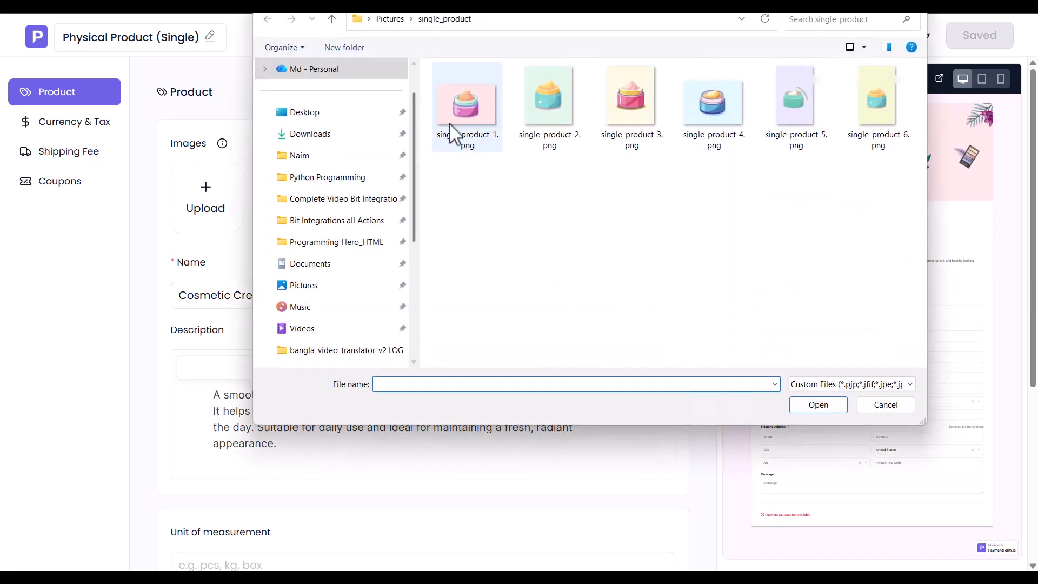
pyautogui.doubleClick(444, 133)
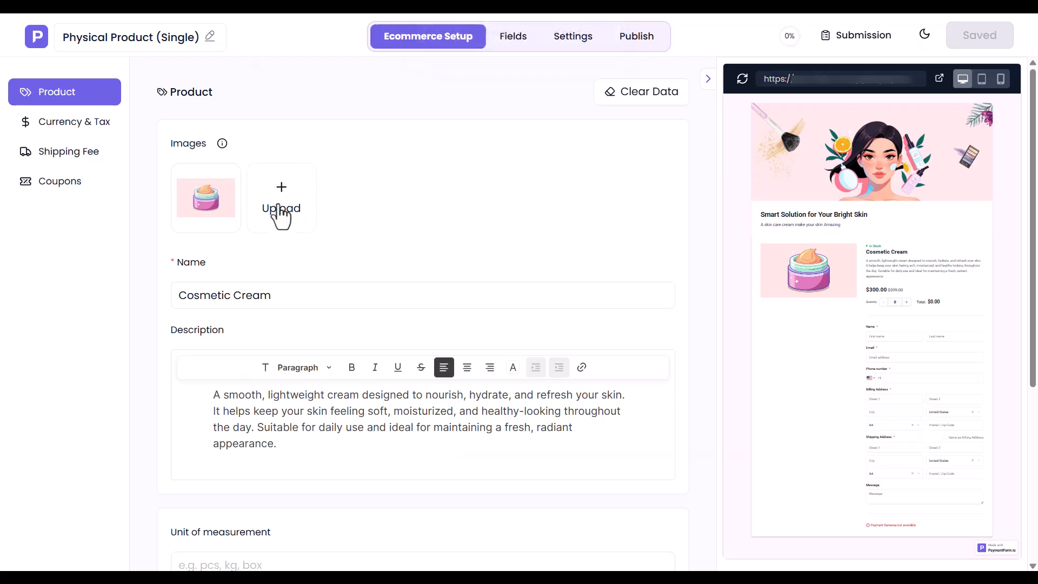
pyautogui.click(282, 212)
pyautogui.doubleClick(550, 130)
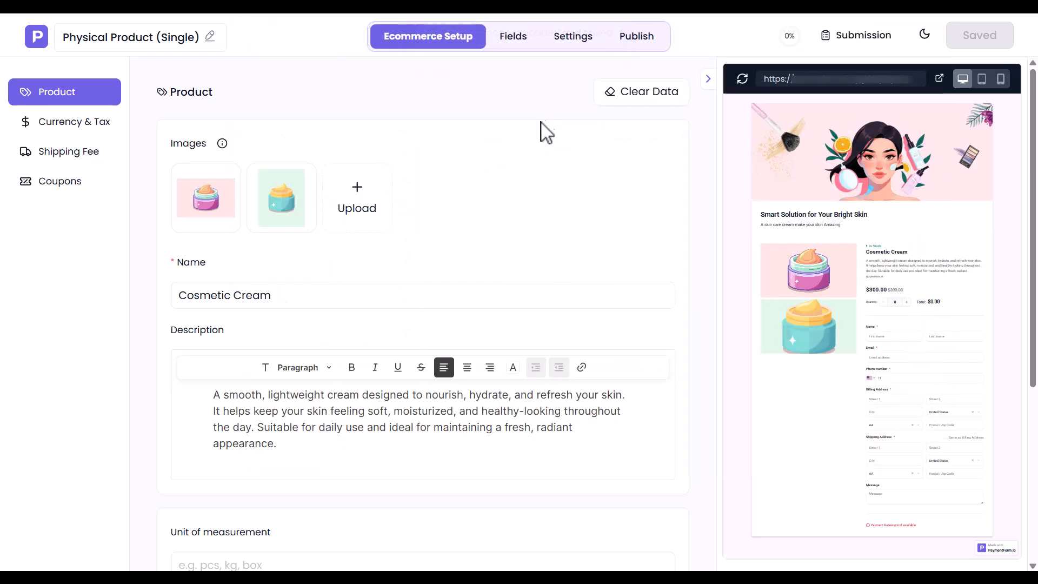
# Step: Set the Cosmetic Cream unit of measurement to pcs
pyautogui.click(261, 296)
pyautogui.tripleClick(312, 403)
pyautogui.click(318, 412)
pyautogui.scroll(-5, 319, 428)
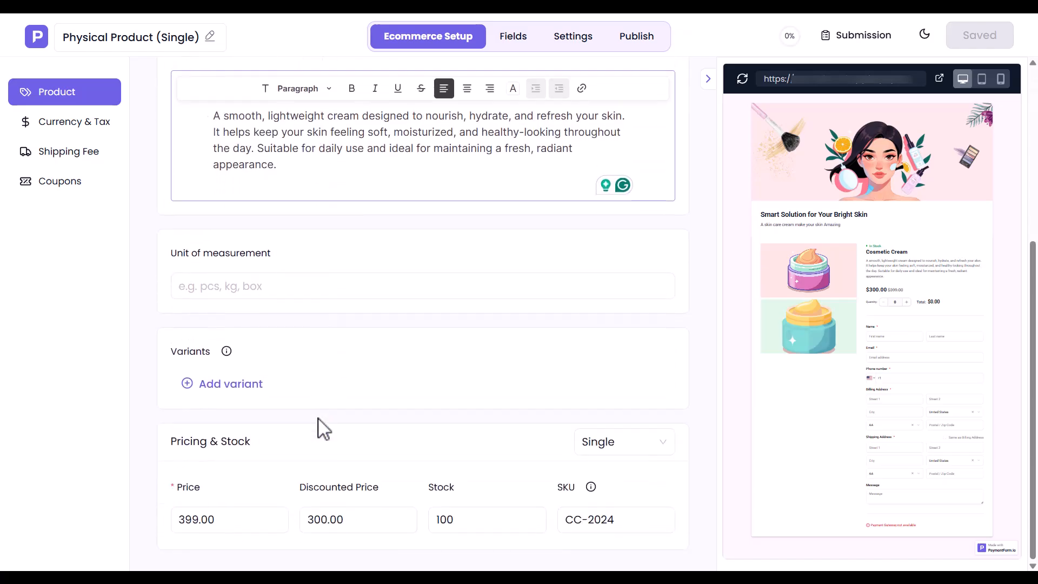
pyautogui.click(241, 290)
pyautogui.write('pcs')
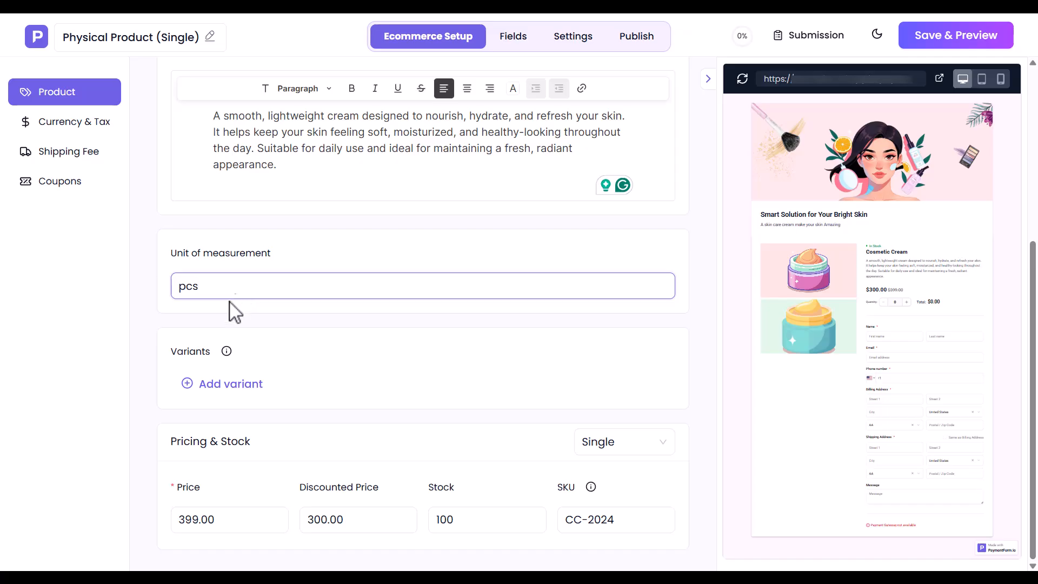
pyautogui.moveTo(170, 346); pyautogui.dragTo(210, 349)
pyautogui.click(209, 349)
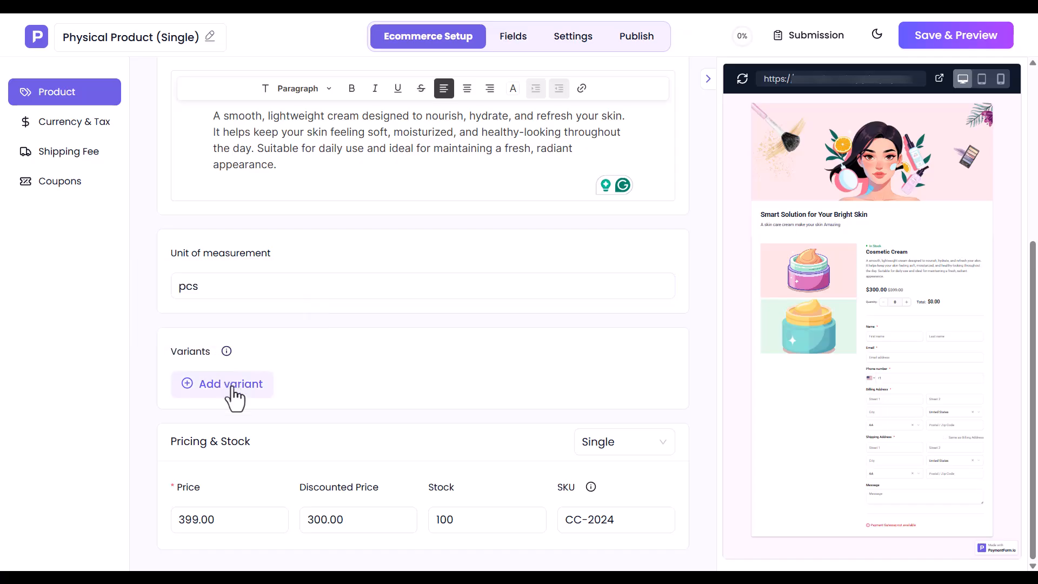
# Step: Add a Fragrance variant with options Fragrance-Free, Floral Scents, Citrus Scents and Natural
pyautogui.click(232, 386)
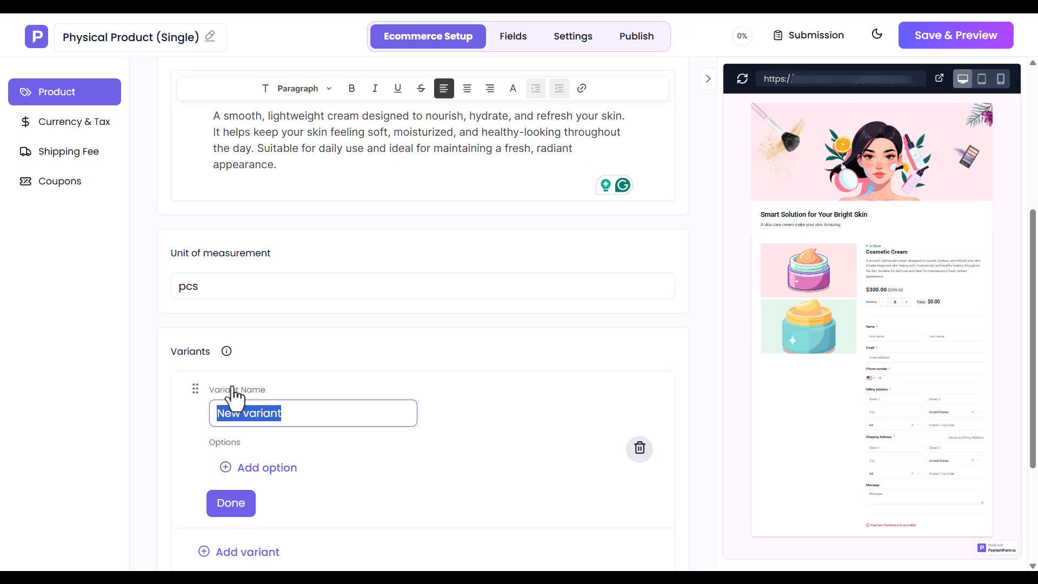
pyautogui.write('F')
pyautogui.click(259, 466)
pyautogui.write('Fragrance-Free')
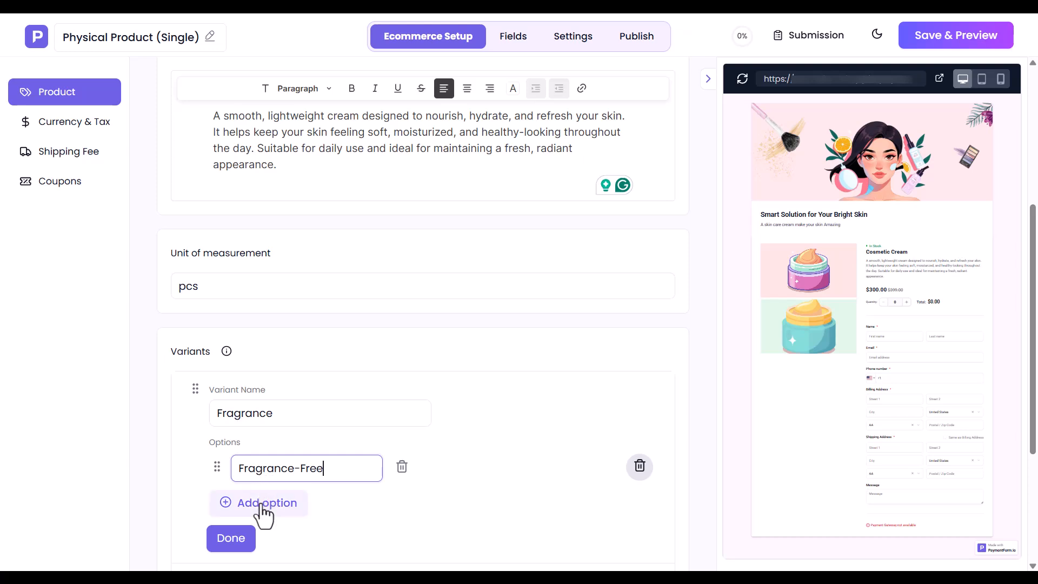
pyautogui.click(262, 504)
pyautogui.write('Floral Scents')
pyautogui.click(262, 532)
pyautogui.write('Citrus Scents')
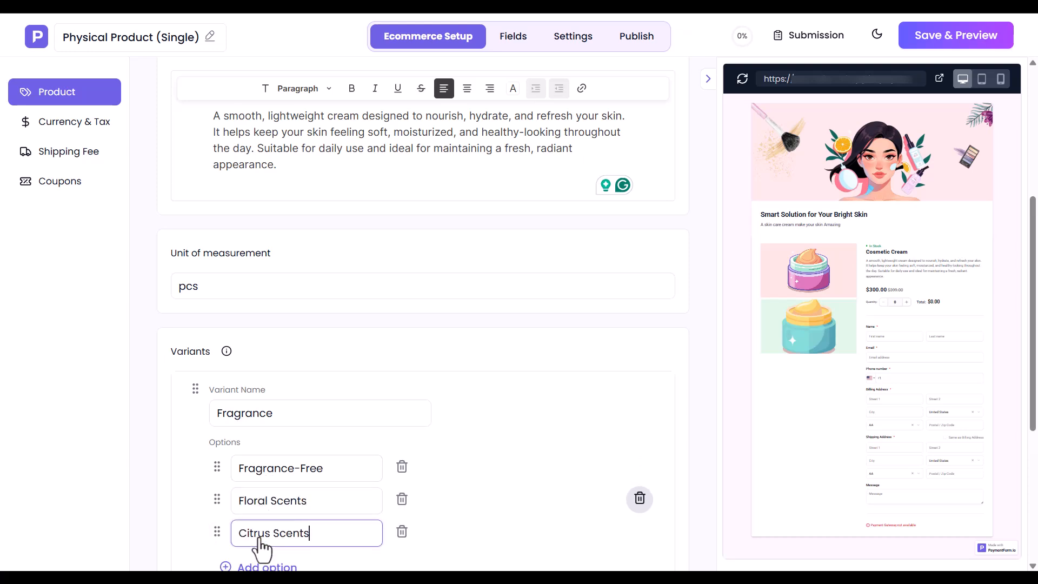
pyautogui.scroll(-5, 262, 551)
pyautogui.click(265, 302)
pyautogui.write('Natural')
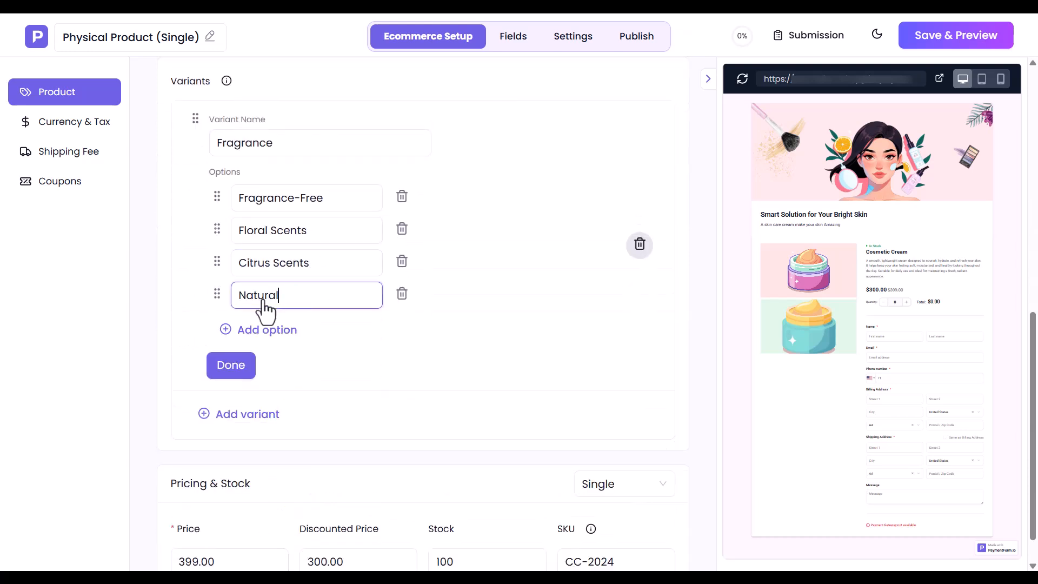
pyautogui.click(230, 363)
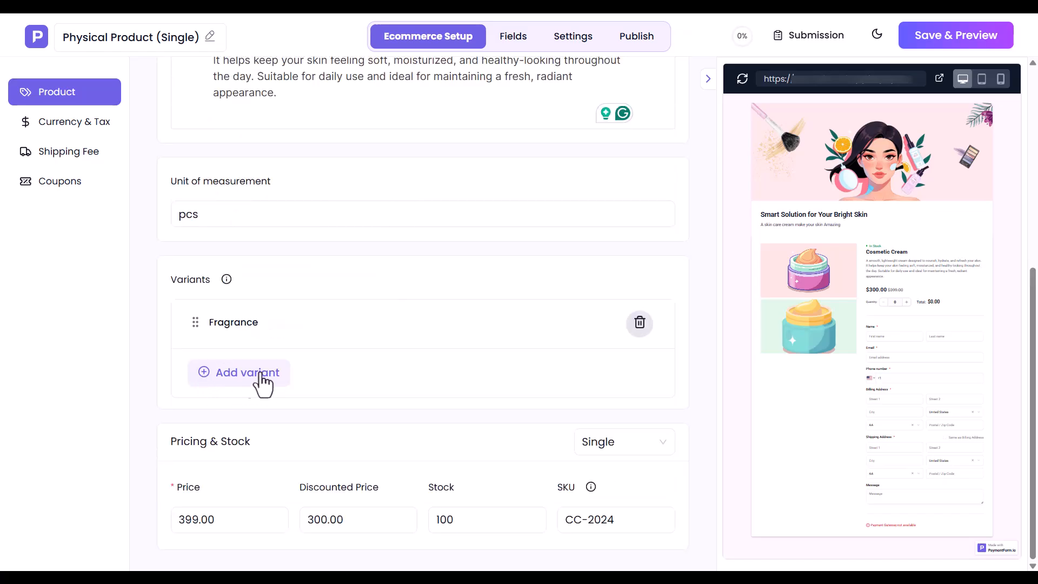
# Step: Add a Size variant with options 30ml, 50ml and 100ml
pyautogui.click(241, 378)
pyautogui.write('Size')
pyautogui.click(258, 447)
pyautogui.write('30ml')
pyautogui.click(265, 479)
pyautogui.write('50ml')
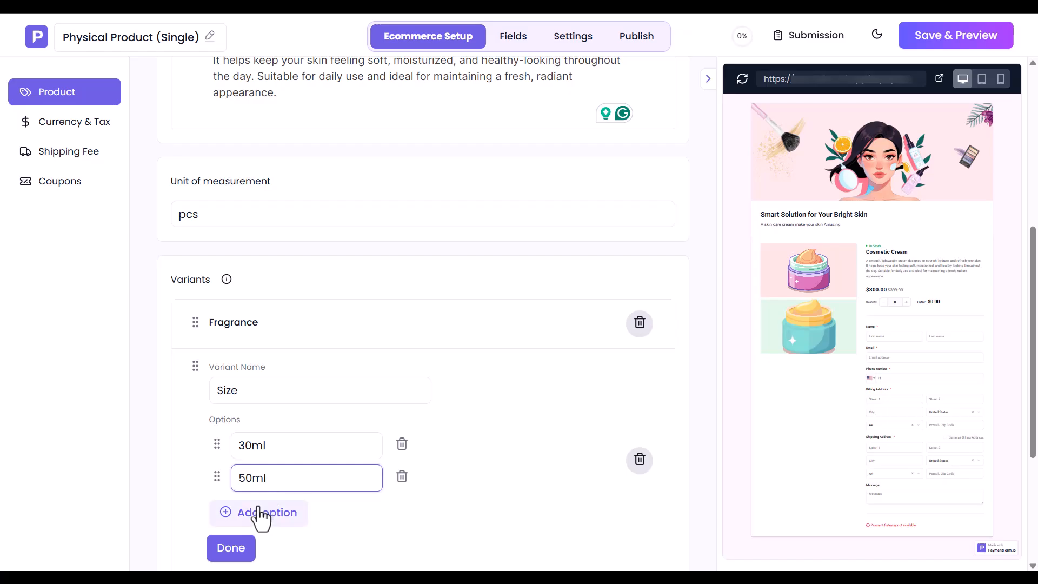
pyautogui.click(260, 513)
pyautogui.write('100ml')
pyautogui.scroll(-5, 261, 514)
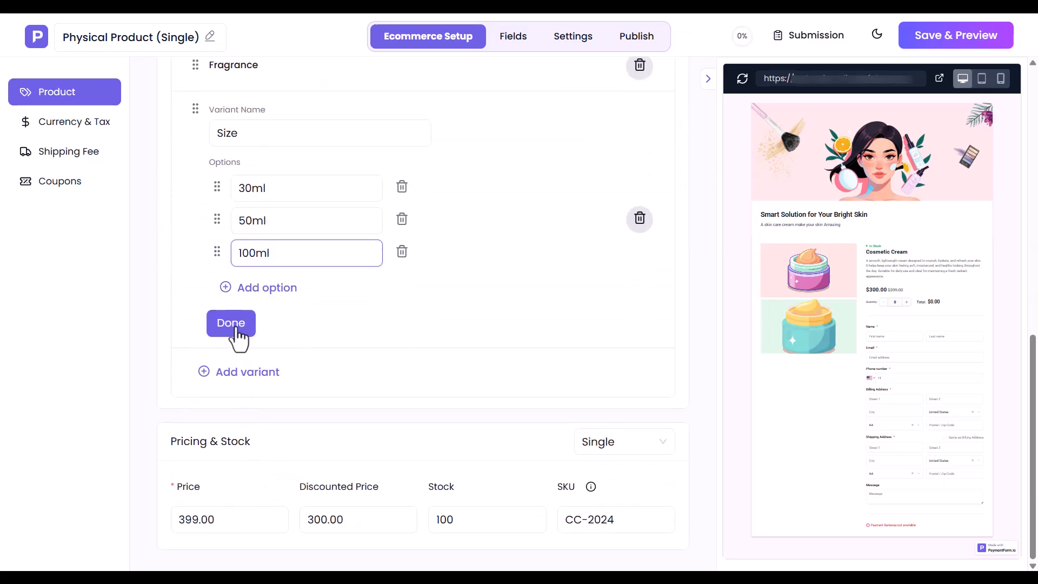
pyautogui.click(236, 324)
pyautogui.moveTo(169, 444); pyautogui.dragTo(252, 449)
pyautogui.click(253, 449)
# Step: Switch pricing from Single to Variant and keep the variant table grouped by Fragrance
pyautogui.click(643, 449)
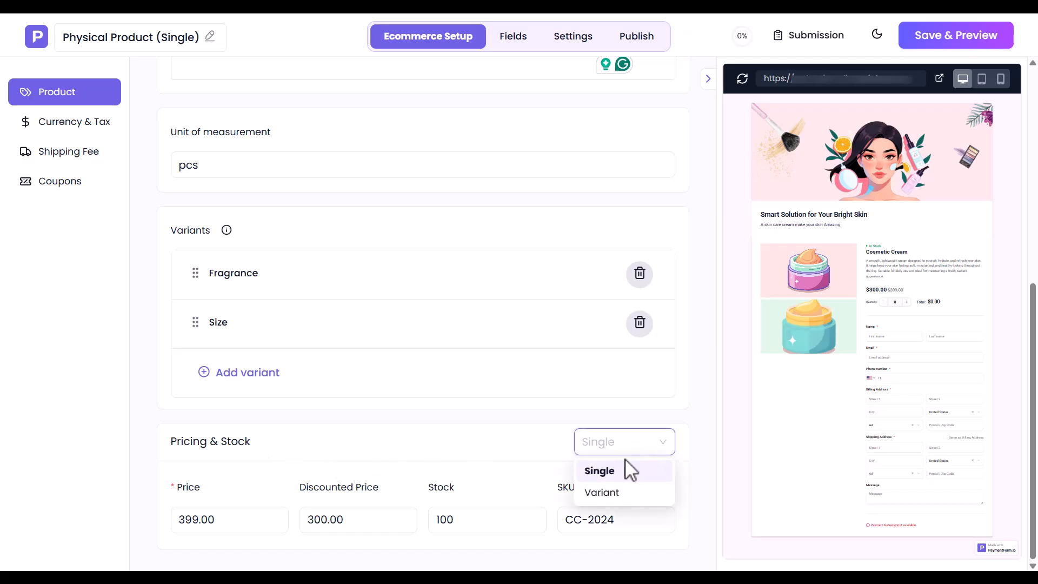
pyautogui.click(600, 475)
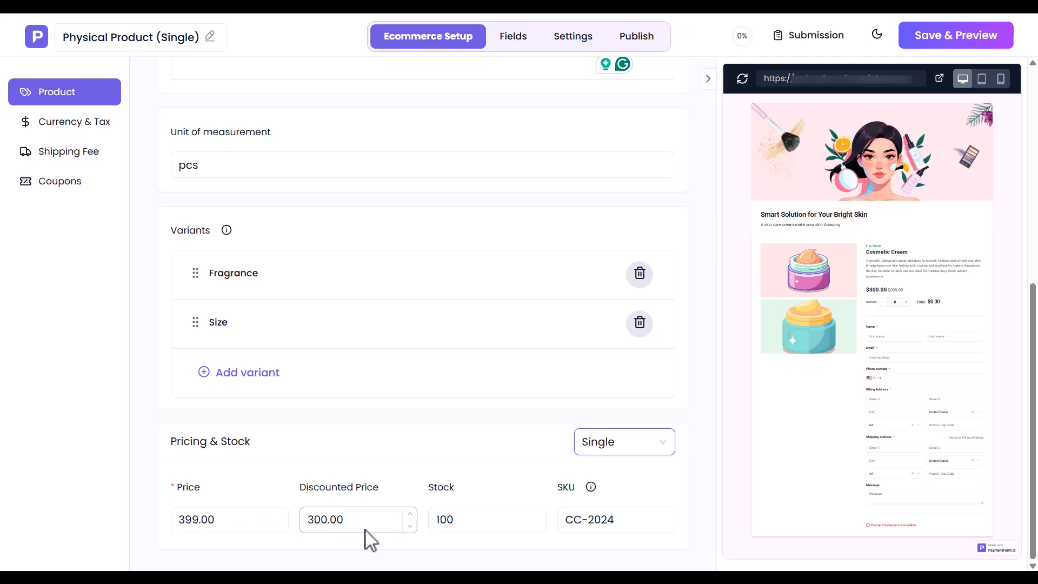
pyautogui.click(630, 453)
pyautogui.click(603, 490)
pyautogui.click(702, 406)
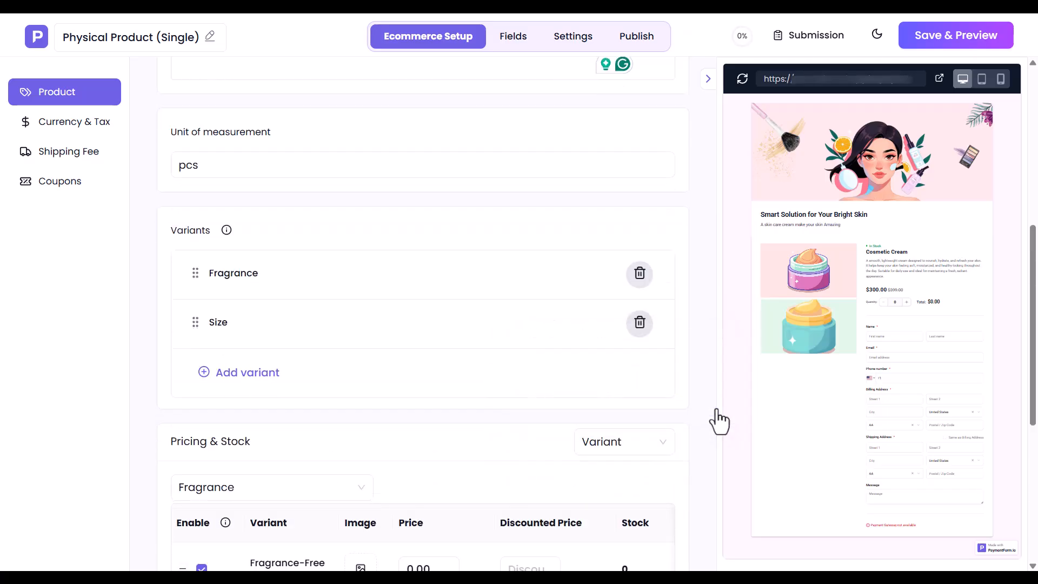
pyautogui.scroll(-6, 716, 416)
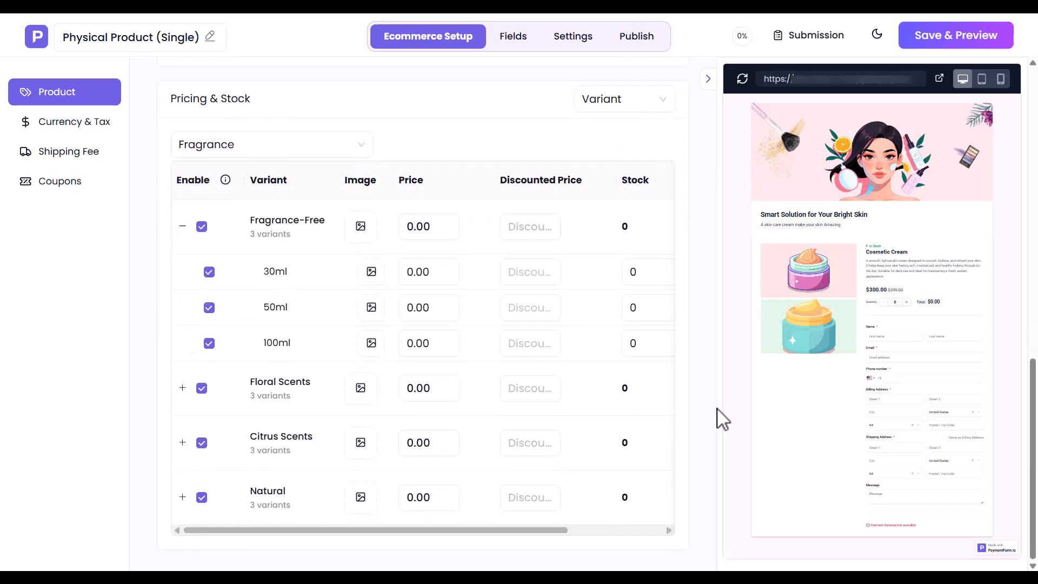
pyautogui.click(239, 154)
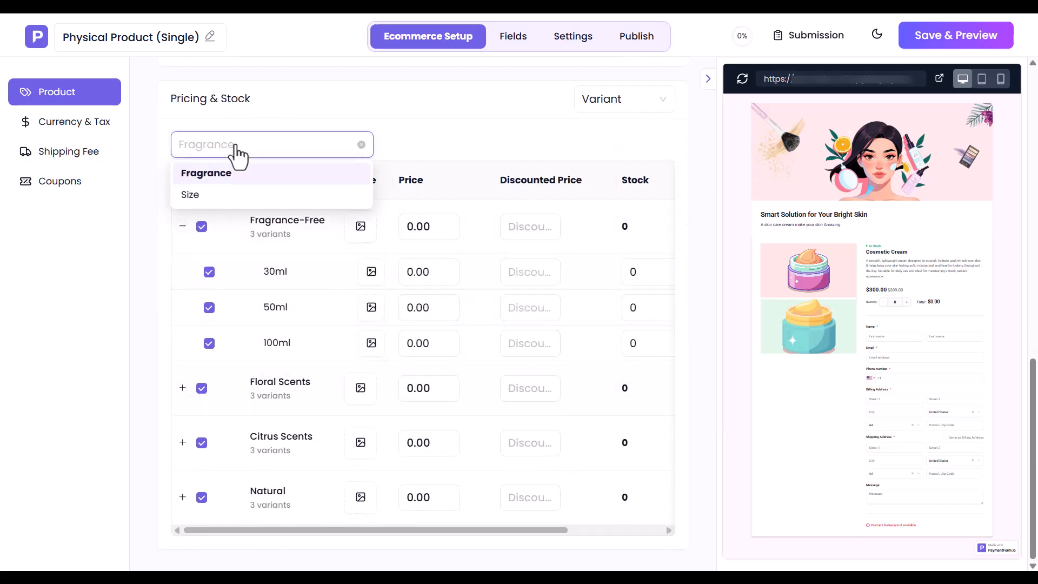
pyautogui.click(205, 179)
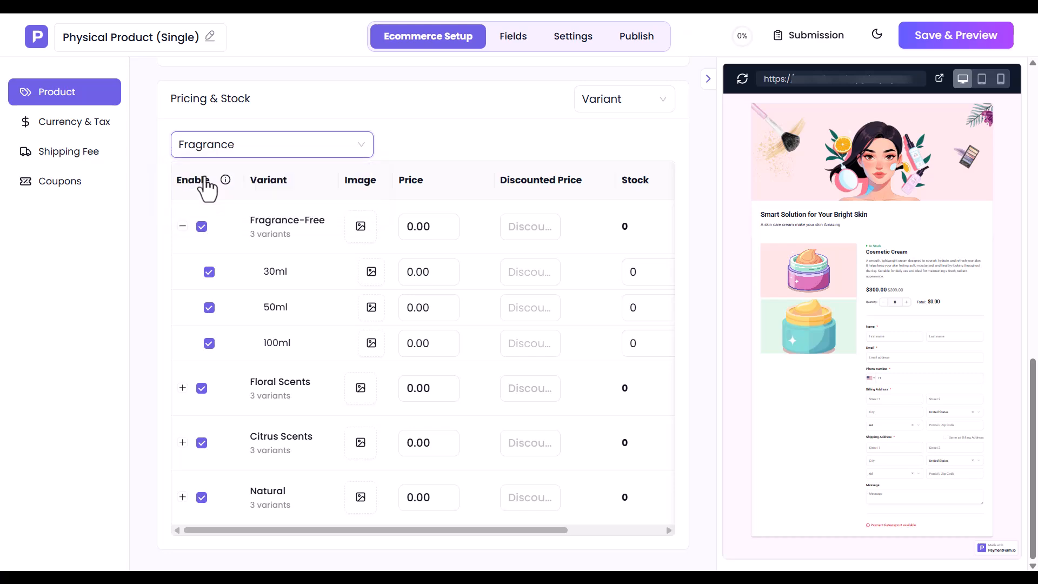
# Step: Upload single_product_3.png as the Fragrance-Free variant image
pyautogui.click(360, 228)
pyautogui.click(407, 172)
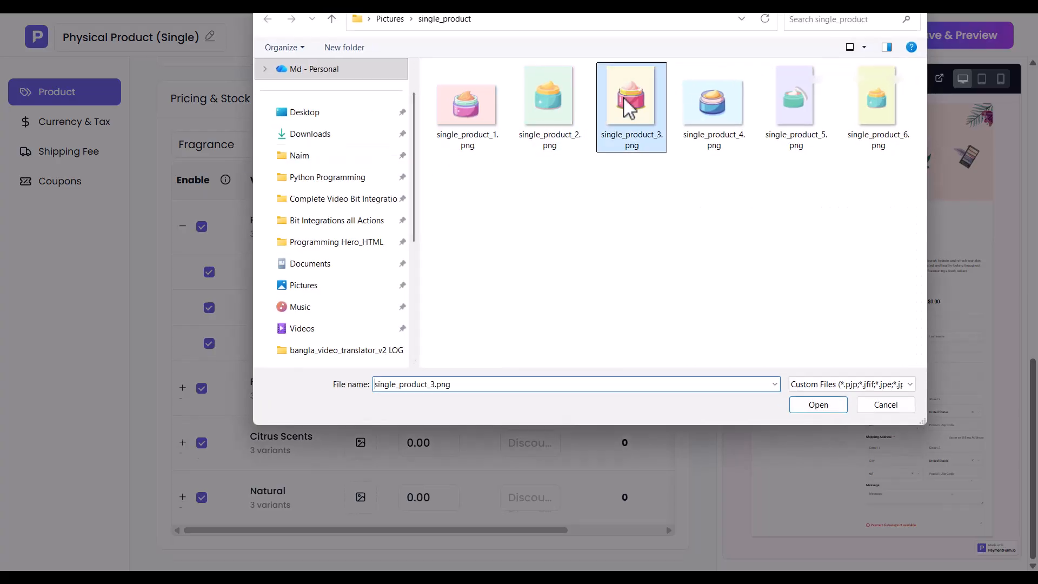
pyautogui.doubleClick(631, 98)
pyautogui.click(676, 100)
pyautogui.click(533, 228)
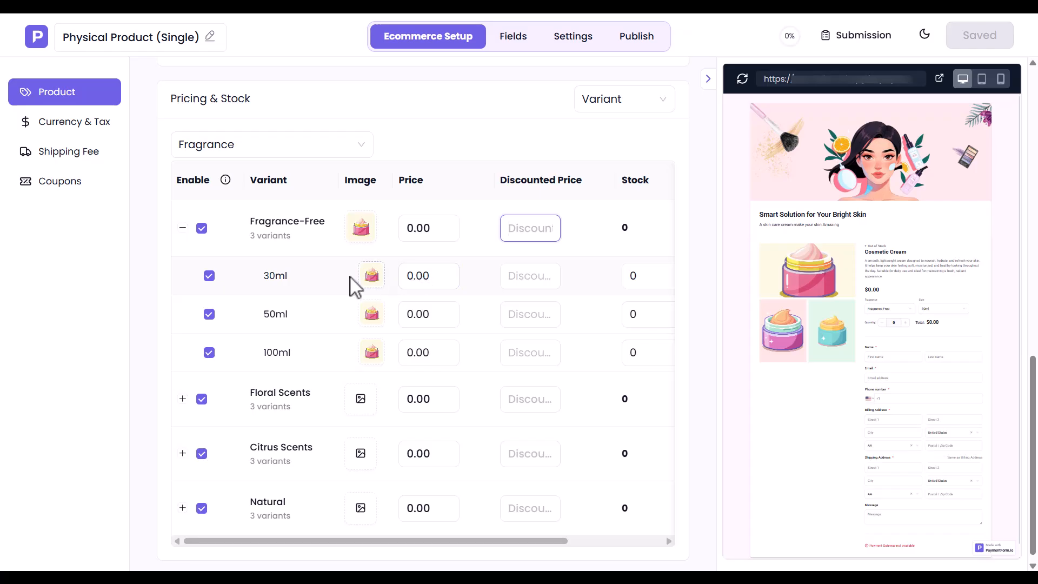
# Step: Price Fragrance-Free 30ml/50ml/100ml at 199/299/399, discounted 100/200/300, stock 70/65/60
pyautogui.click(419, 279)
pyautogui.write('199')
pyautogui.click(522, 284)
pyautogui.write('100')
pyautogui.click(634, 287)
pyautogui.write('70')
pyautogui.click(419, 319)
pyautogui.write('299')
pyautogui.click(514, 316)
pyautogui.write('200')
pyautogui.click(644, 319)
pyautogui.write('65')
pyautogui.click(413, 355)
pyautogui.write('399')
pyautogui.click(523, 355)
pyautogui.write('300')
pyautogui.click(638, 361)
pyautogui.write('60')
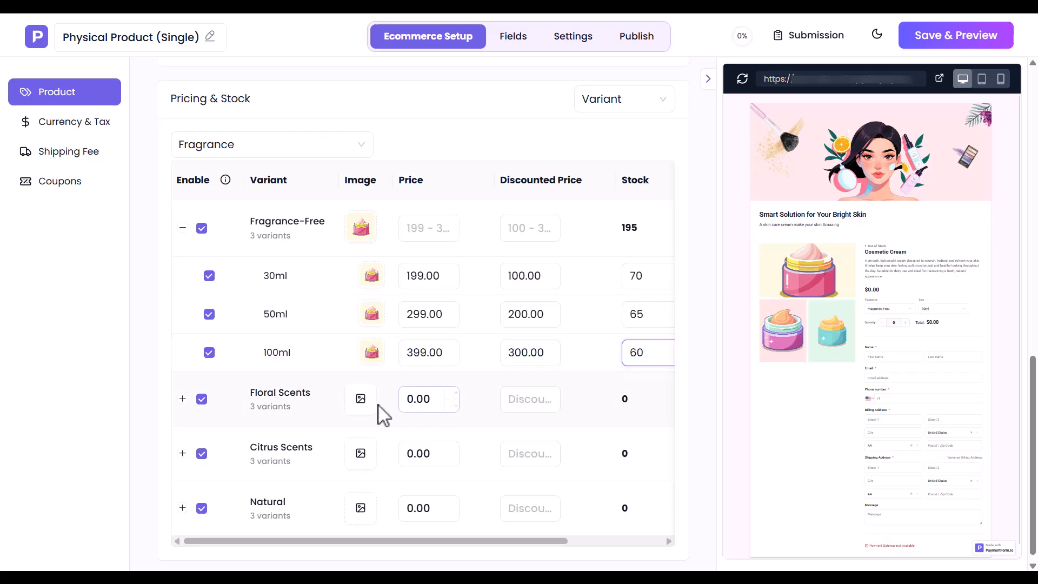
# Step: Upload the blue jar image for Floral Scents and expand its size rows
pyautogui.click(360, 400)
pyautogui.click(394, 168)
pyautogui.doubleClick(719, 112)
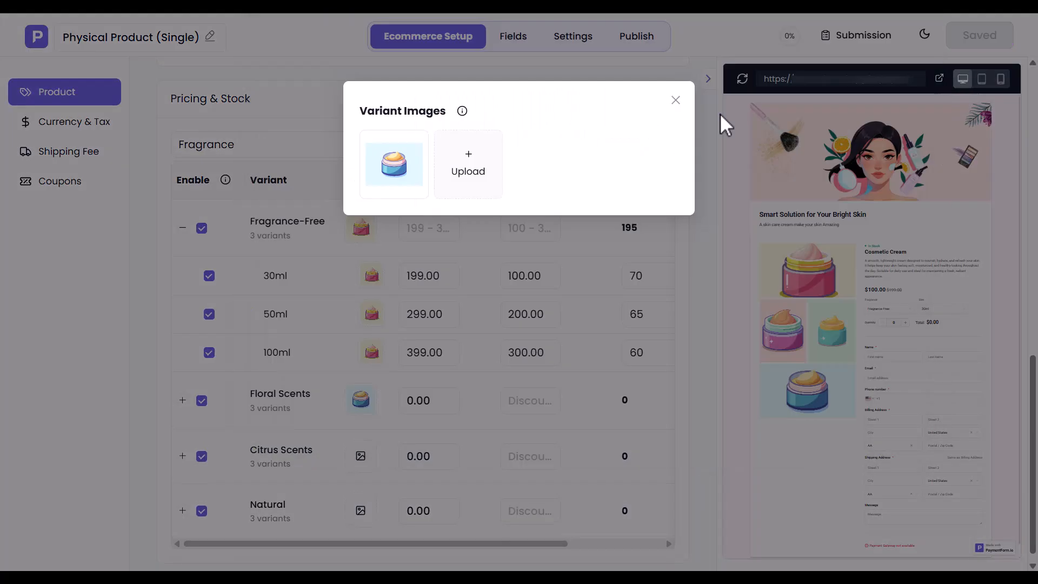
pyautogui.click(676, 100)
pyautogui.click(183, 400)
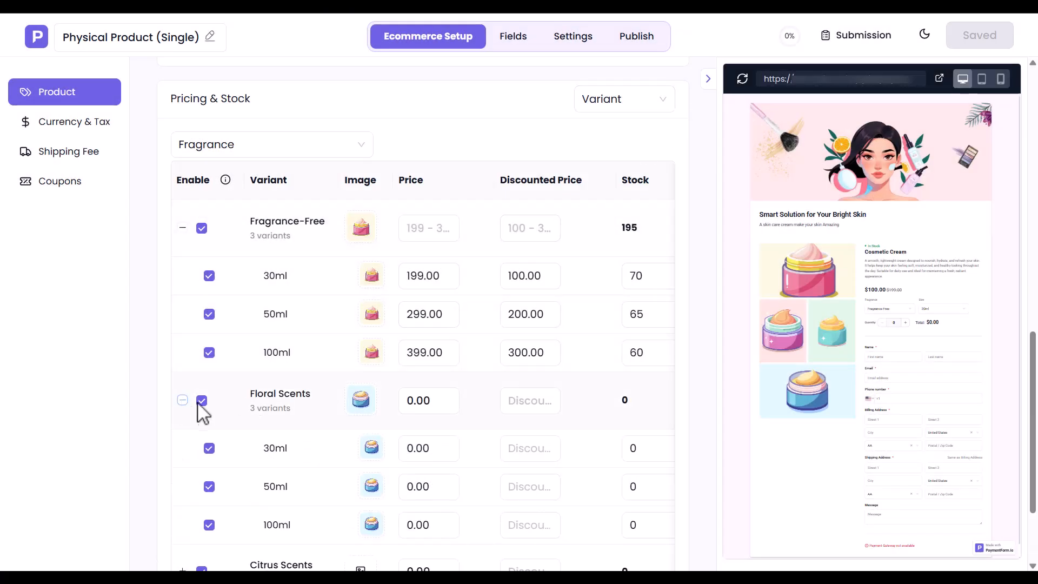
# Step: Price Floral Scents 30ml/50ml/100ml at 299/399/499, discounted 200/300/400, stock 50/45/35
pyautogui.click(419, 456)
pyautogui.write('299')
pyautogui.click(516, 455)
pyautogui.write('200')
pyautogui.click(641, 457)
pyautogui.write('50')
pyautogui.click(418, 489)
pyautogui.write('399')
pyautogui.click(514, 491)
pyautogui.write('300')
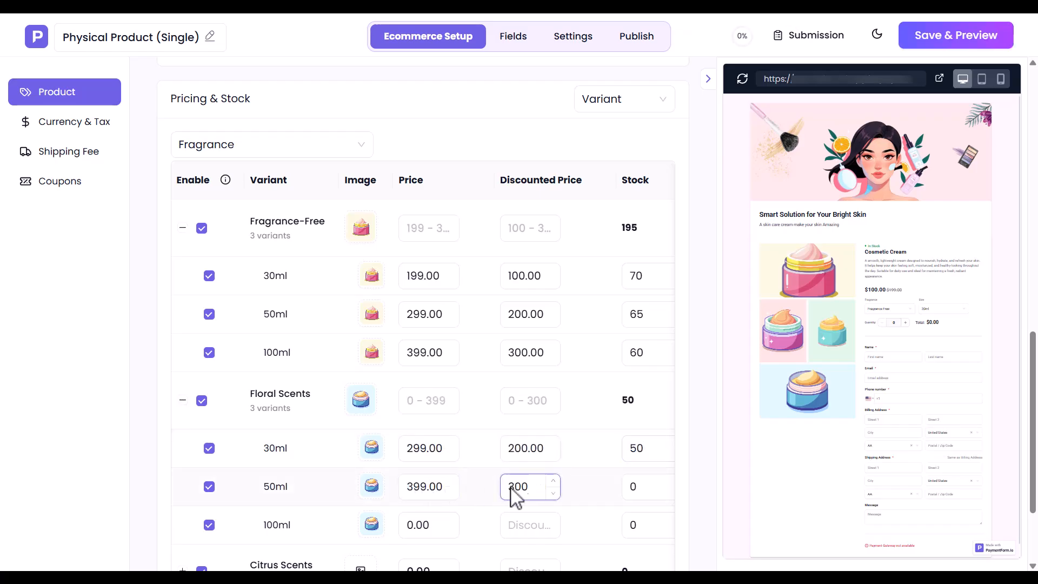
pyautogui.click(644, 487)
pyautogui.write('45')
pyautogui.click(420, 524)
pyautogui.write('499')
pyautogui.click(520, 526)
pyautogui.write('400')
pyautogui.click(638, 533)
pyautogui.write('35')
pyautogui.scroll(-3, 622, 540)
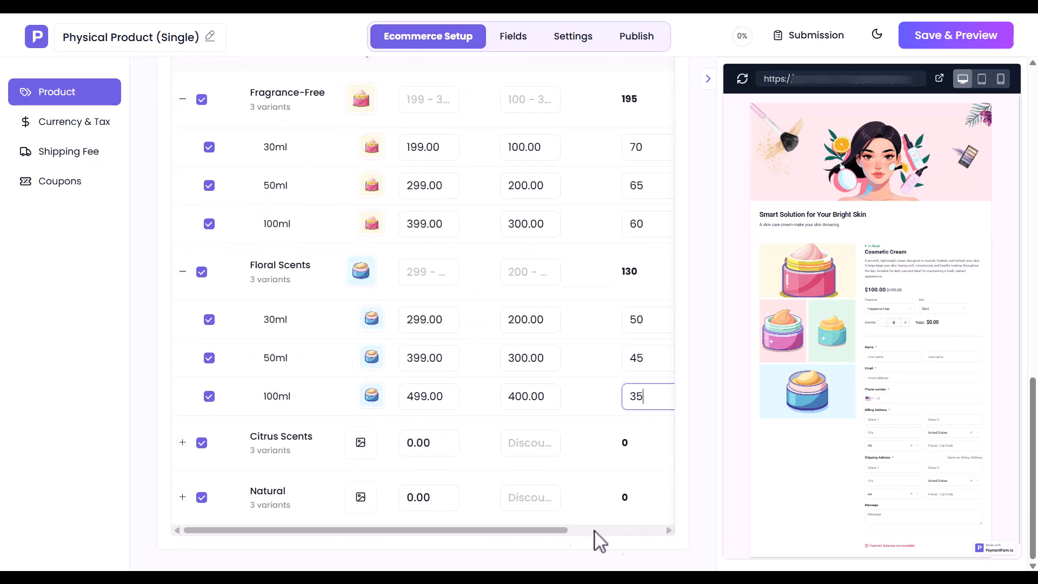
# Step: Upload single_product_5.png for Citrus Scents and expand its size rows
pyautogui.click(361, 445)
pyautogui.click(394, 162)
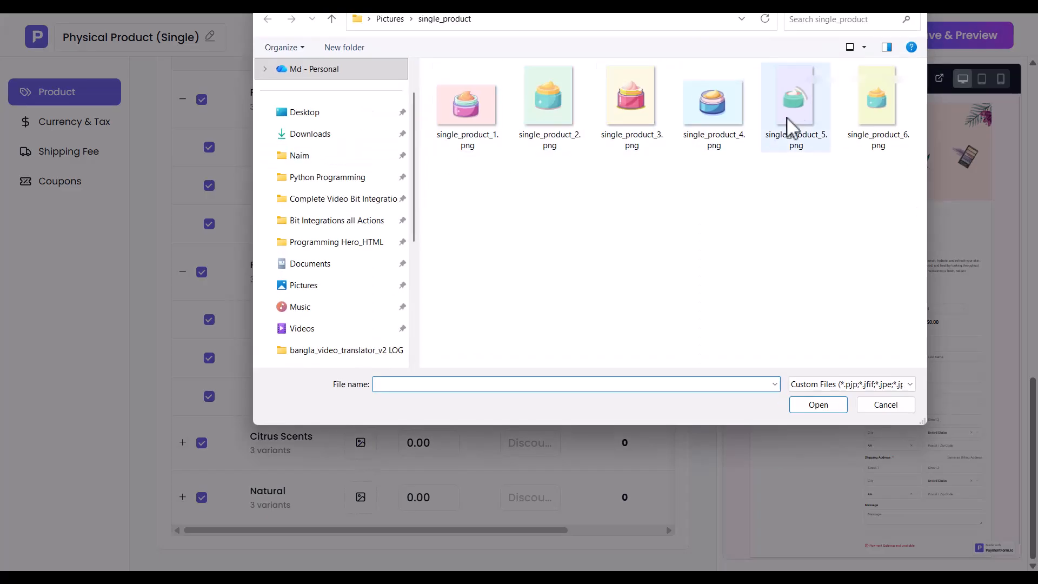
pyautogui.doubleClick(800, 115)
pyautogui.click(675, 100)
pyautogui.click(183, 444)
pyautogui.scroll(-2, 184, 452)
# Step: Price Citrus Scents 30ml/50ml/100ml at 399/499/599, discounted 300/400/500, with stock 3 and 25
pyautogui.click(412, 374)
pyautogui.write('399')
pyautogui.click(517, 375)
pyautogui.write('300')
pyautogui.click(624, 374)
pyautogui.write('3')
pyautogui.click(415, 413)
pyautogui.write('499')
pyautogui.click(516, 413)
pyautogui.write('400')
pyautogui.click(630, 414)
pyautogui.write('25')
pyautogui.click(420, 454)
pyautogui.write('599')
pyautogui.click(522, 453)
pyautogui.write('500')
pyautogui.click(642, 458)
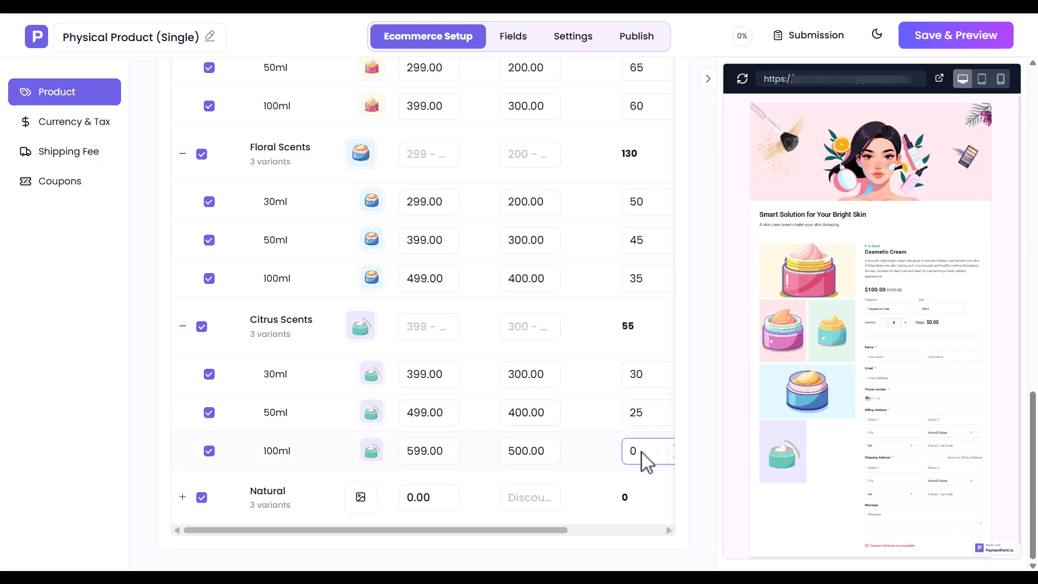
# Step: Upload single_product_6.png as the Natural variant image and expand its size rows
pyautogui.click(361, 497)
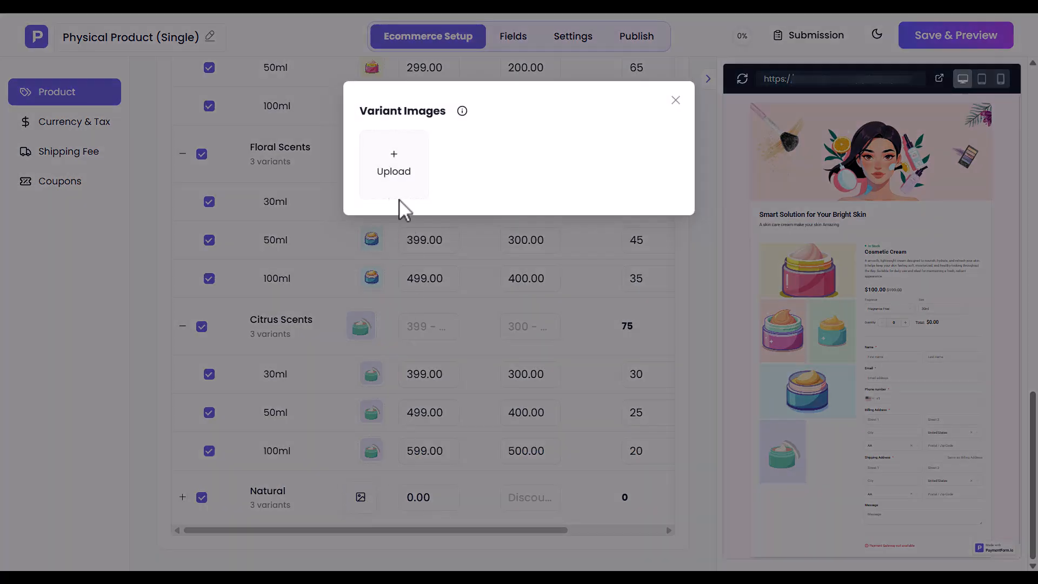
pyautogui.click(396, 172)
pyautogui.doubleClick(876, 103)
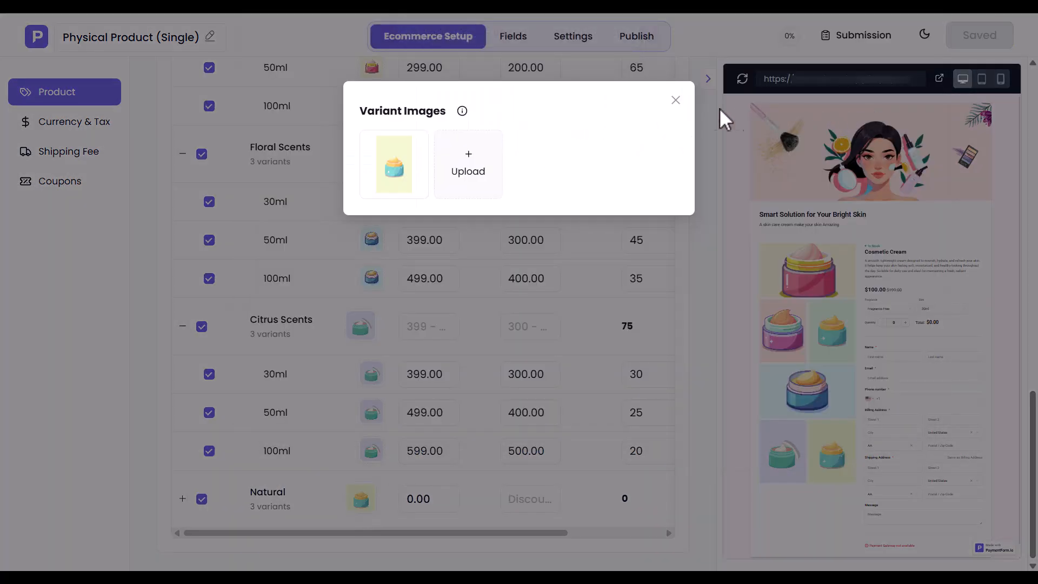
pyautogui.click(674, 98)
pyautogui.click(183, 498)
pyautogui.scroll(-3, 183, 505)
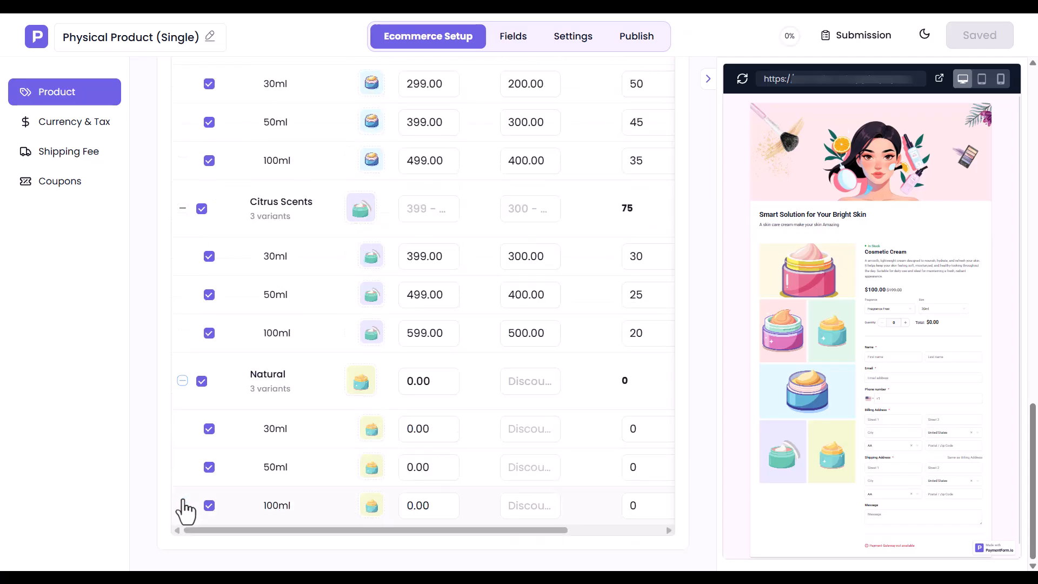
# Step: Price Natural 30ml/50ml/100ml at 499/599/699, discounted 400/500/600, with 100ml stock 100
pyautogui.click(417, 430)
pyautogui.write('499')
pyautogui.click(524, 432)
pyautogui.write('400')
pyautogui.click(646, 438)
pyautogui.click(417, 468)
pyautogui.write('599')
pyautogui.click(503, 468)
pyautogui.write('500')
pyautogui.click(637, 473)
pyautogui.click(413, 507)
pyautogui.write('699')
pyautogui.click(520, 505)
pyautogui.write('600')
pyautogui.click(638, 513)
pyautogui.write('100')
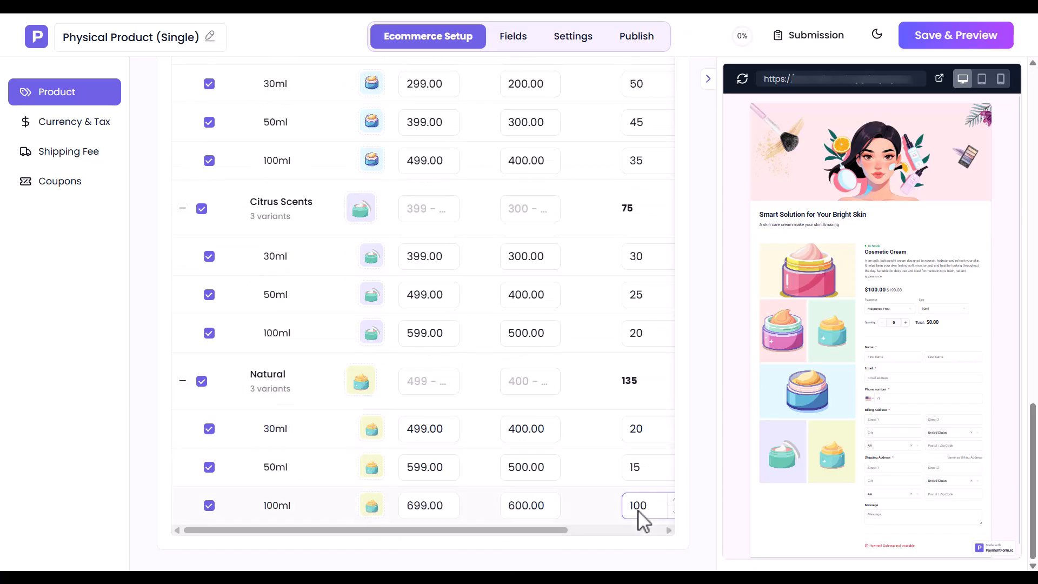
pyautogui.click(183, 381)
pyautogui.click(182, 324)
pyautogui.click(183, 265)
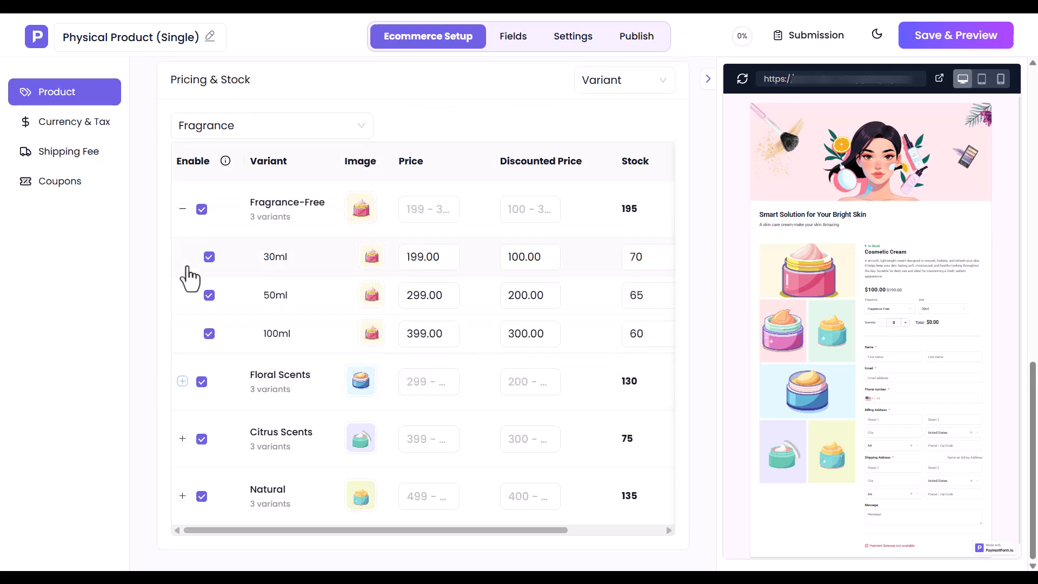
pyautogui.click(184, 213)
pyautogui.click(244, 244)
pyautogui.click(211, 290)
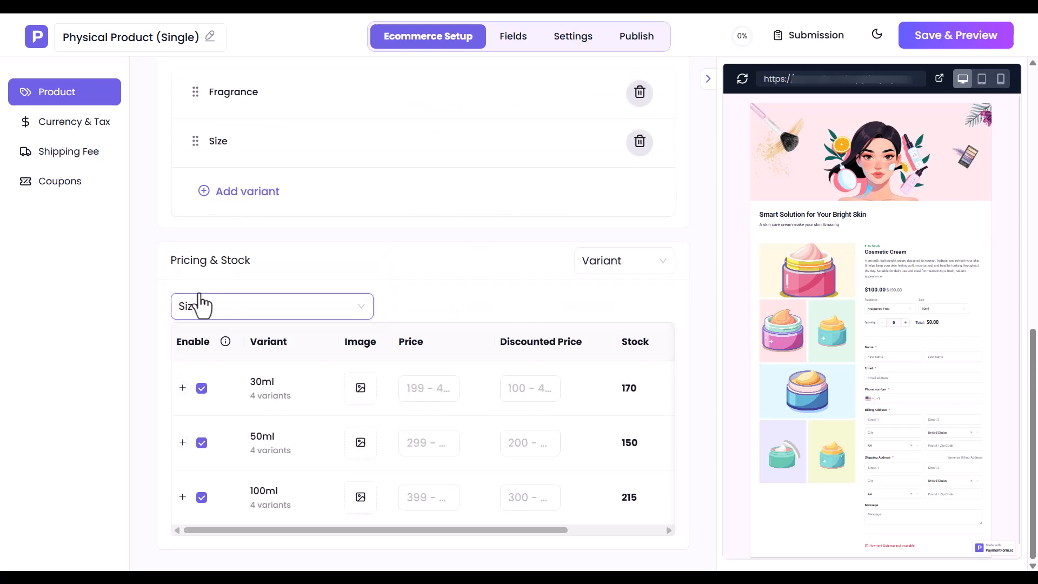
pyautogui.click(182, 389)
pyautogui.click(183, 439)
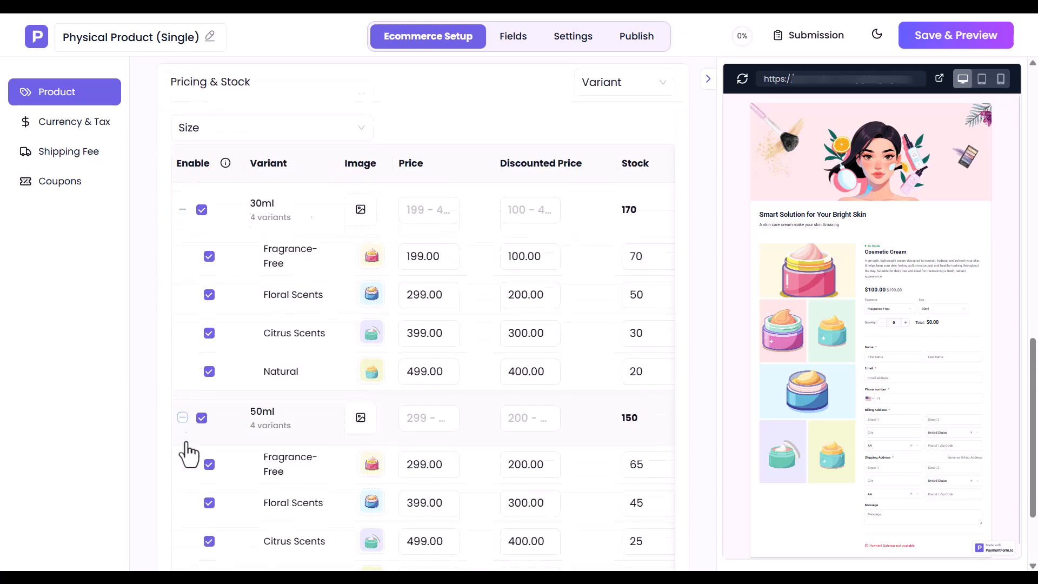
pyautogui.click(183, 497)
pyautogui.scroll(10, 185, 505)
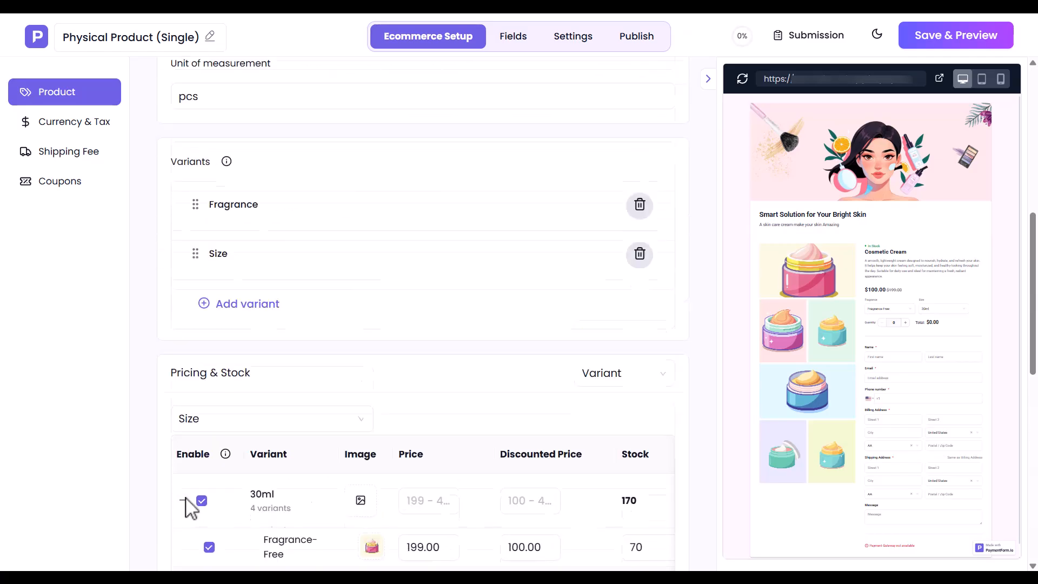
pyautogui.click(204, 456)
pyautogui.click(204, 482)
pyautogui.scroll(-4, 204, 493)
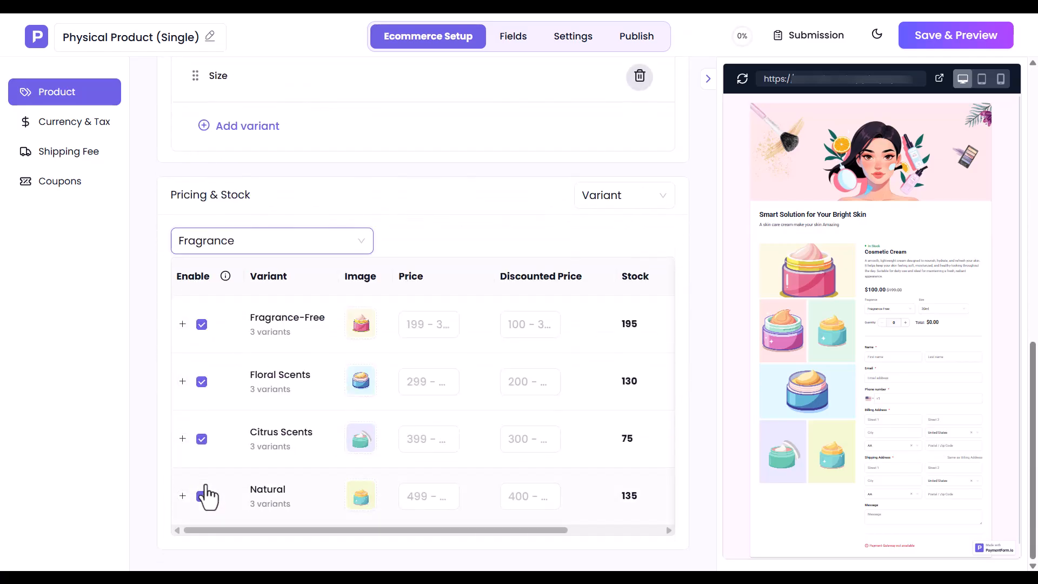
pyautogui.scroll(8, 208, 495)
pyautogui.scroll(4, 208, 494)
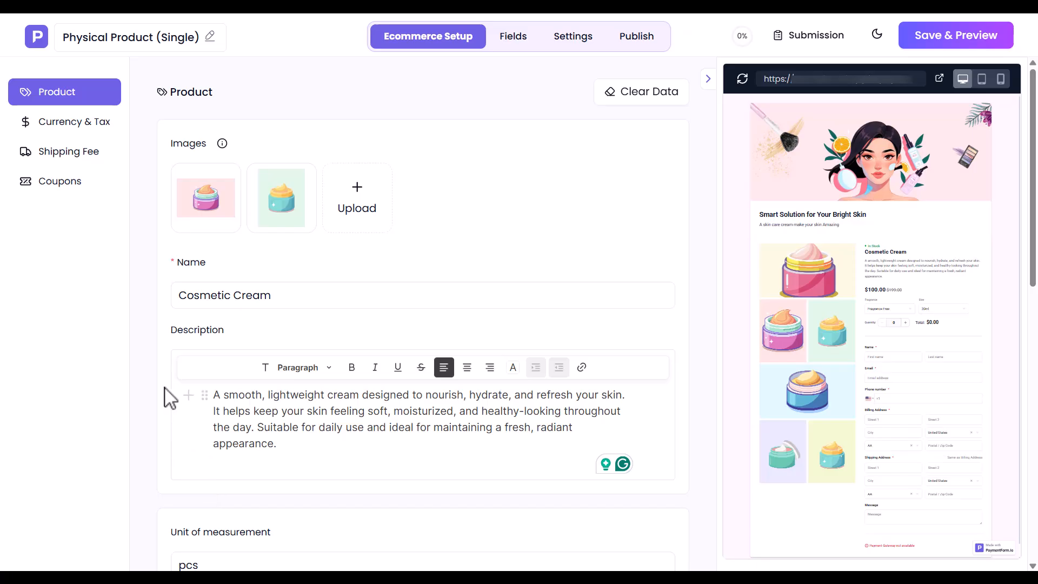
# Step: Keep United States (USD) as the form currency, find no existing tax rule, and begin a new one
pyautogui.click(70, 124)
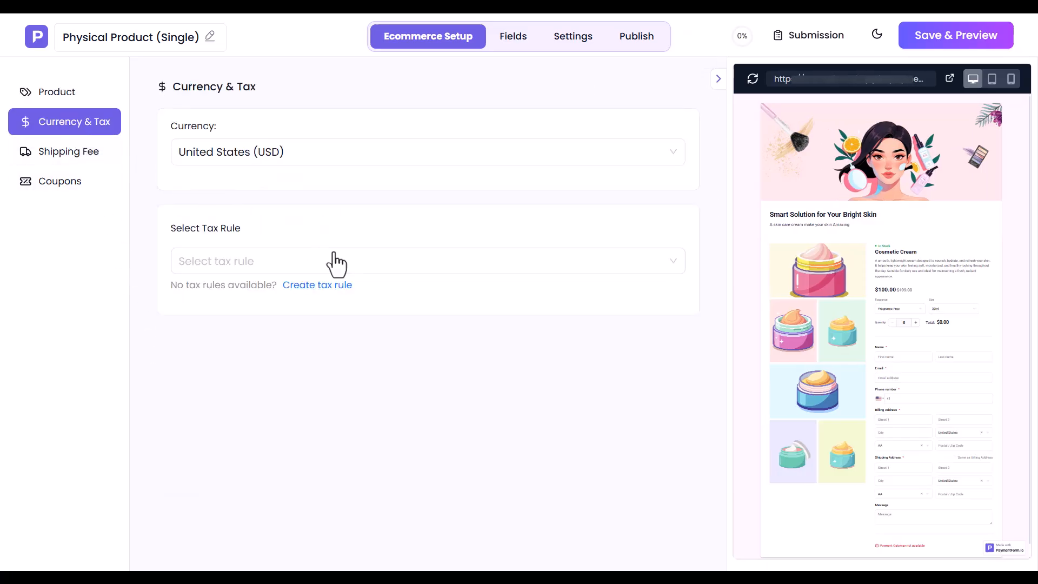
pyautogui.click(308, 160)
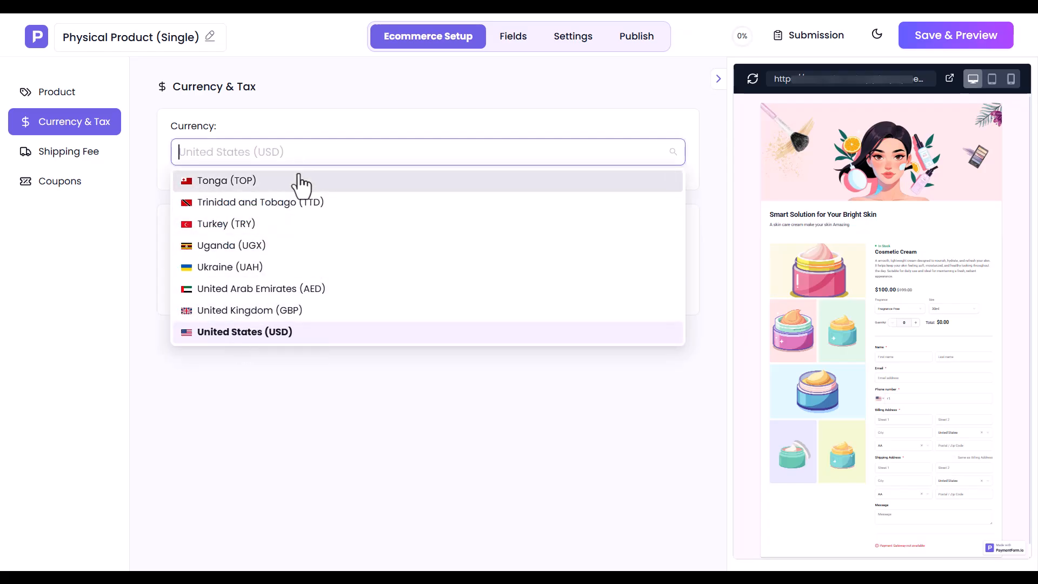
pyautogui.click(261, 335)
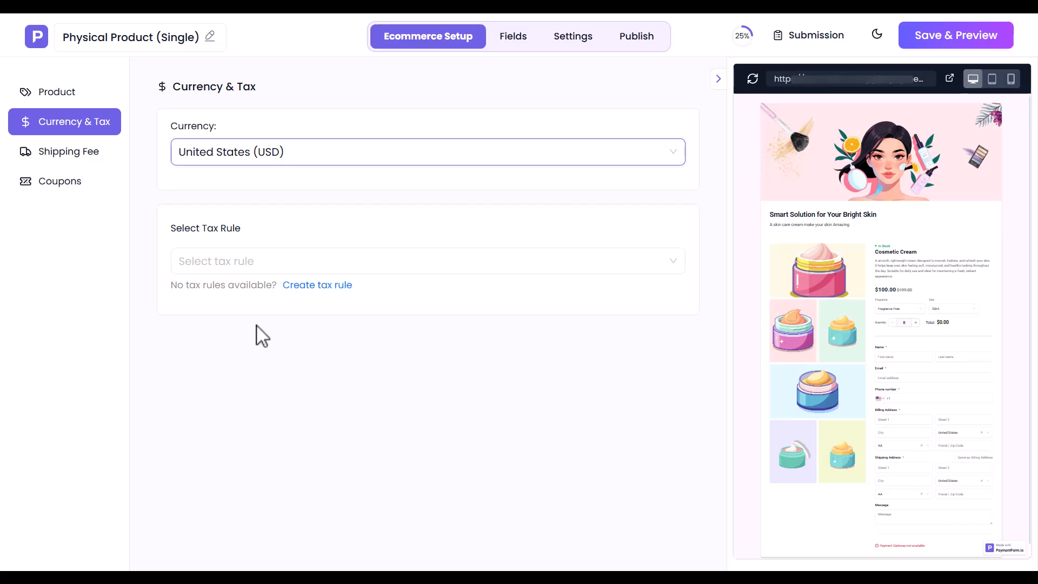
pyautogui.click(238, 261)
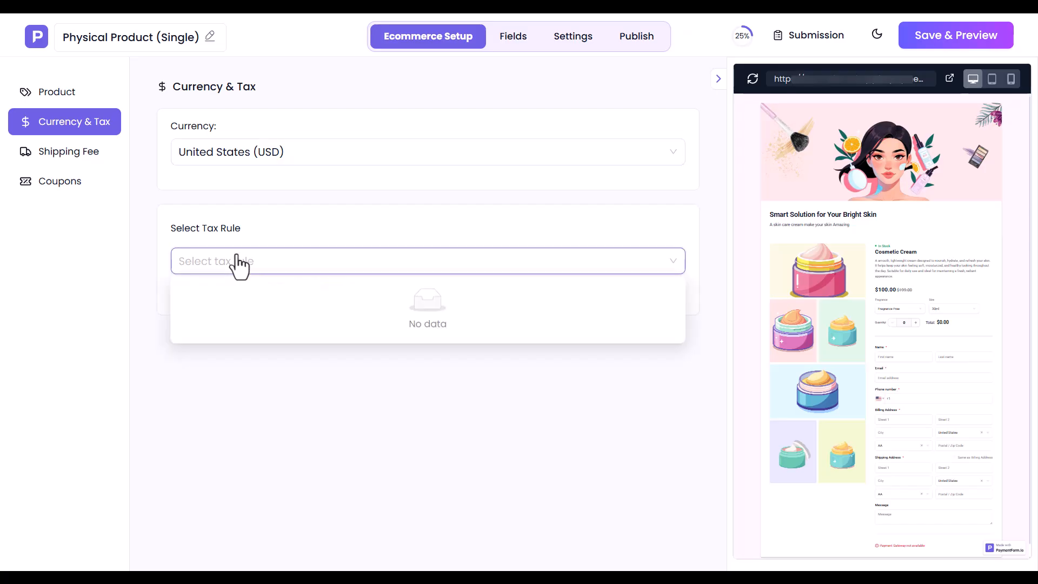
pyautogui.click(238, 262)
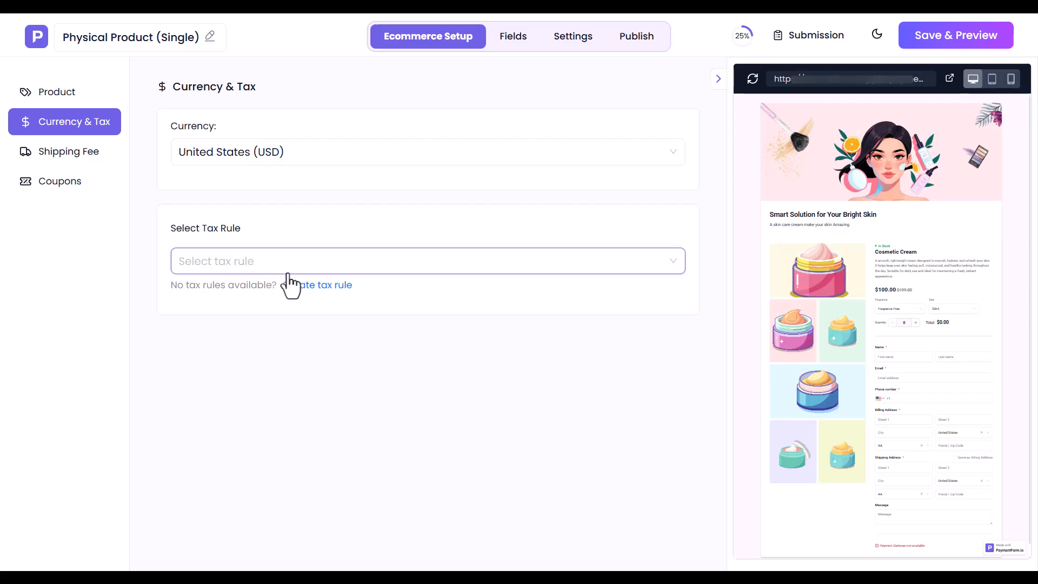
pyautogui.click(319, 287)
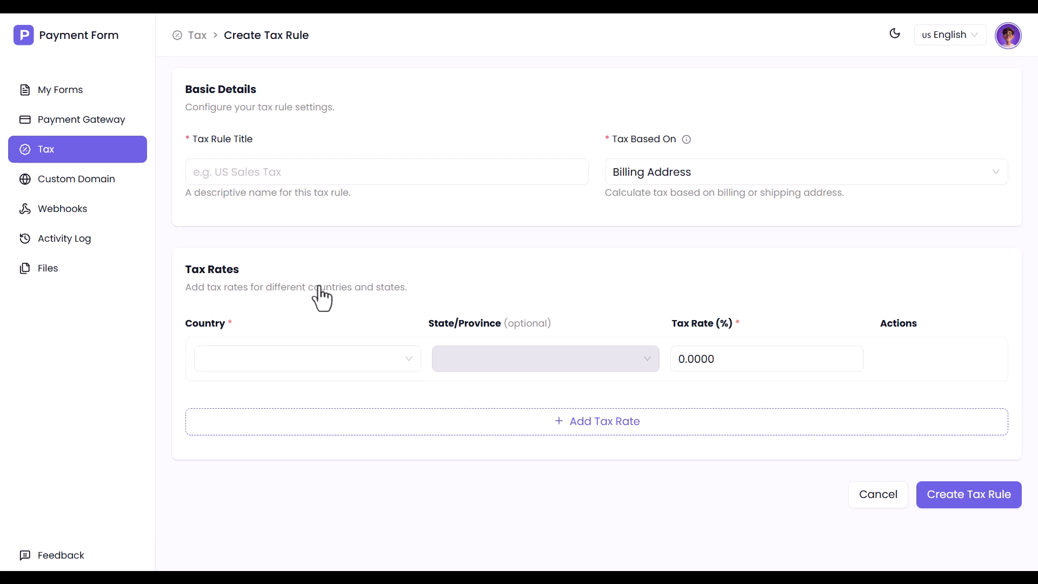
# Step: Title the tax rule 'US Sales Tax' and base it on the Shipping Address
pyautogui.click(325, 174)
pyautogui.write('US Sales Tax')
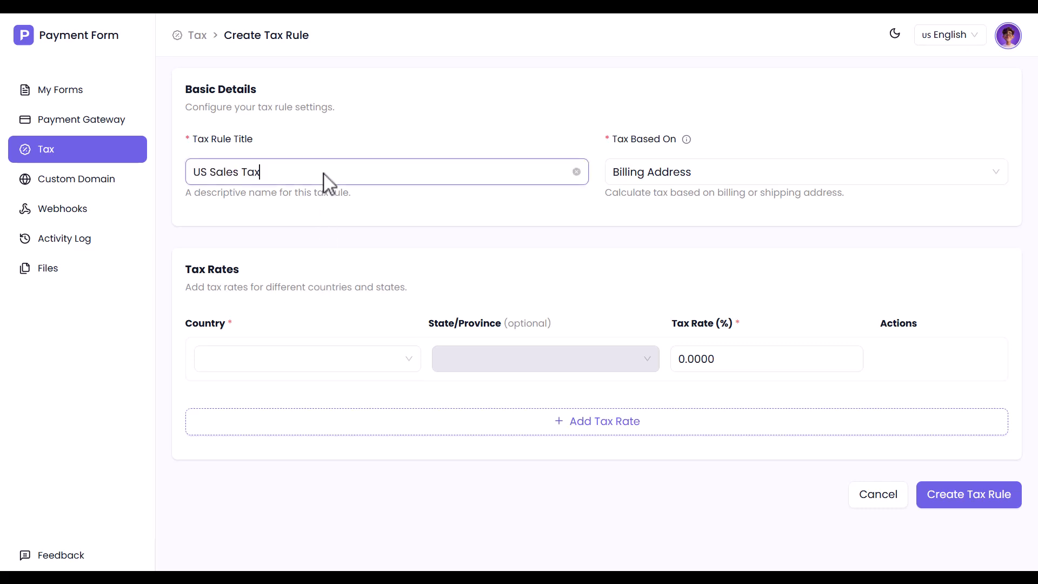
pyautogui.click(677, 176)
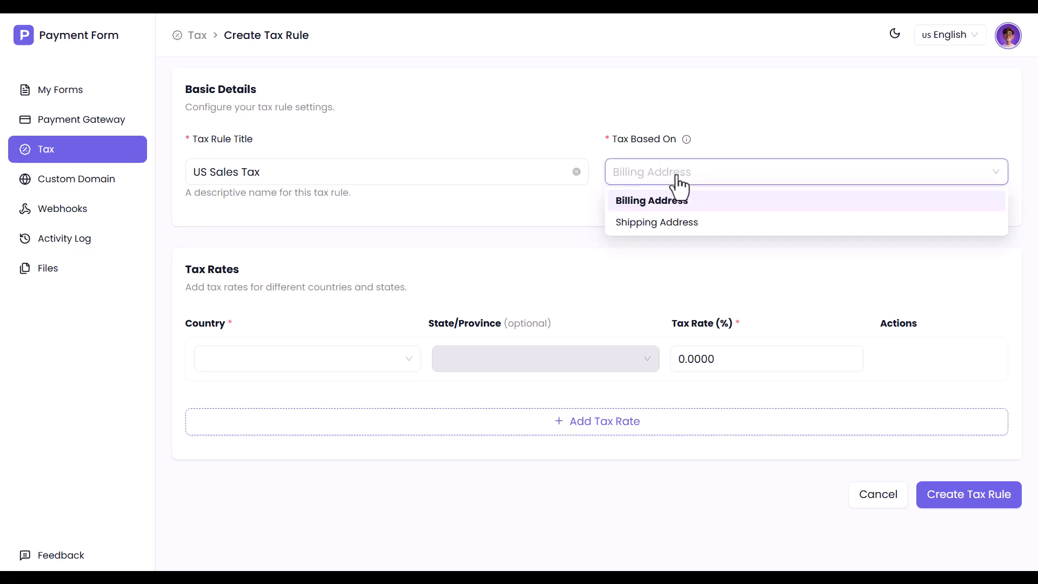
pyautogui.click(654, 223)
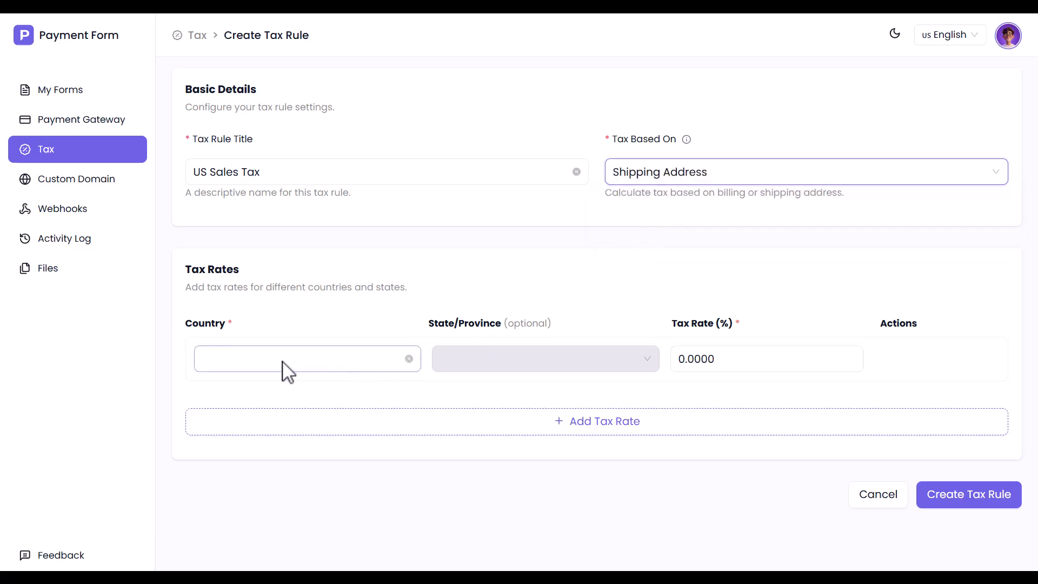
# Step: Add a United States, New York rate of 15%
pyautogui.click(251, 368)
pyautogui.write('United')
pyautogui.click(249, 430)
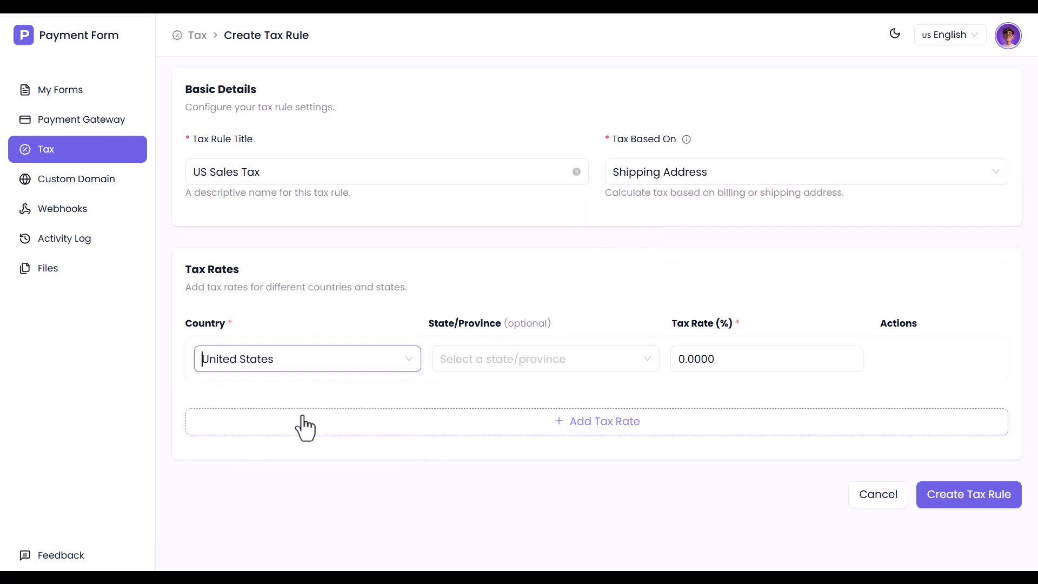
pyautogui.click(480, 367)
pyautogui.scroll(-10, 465, 522)
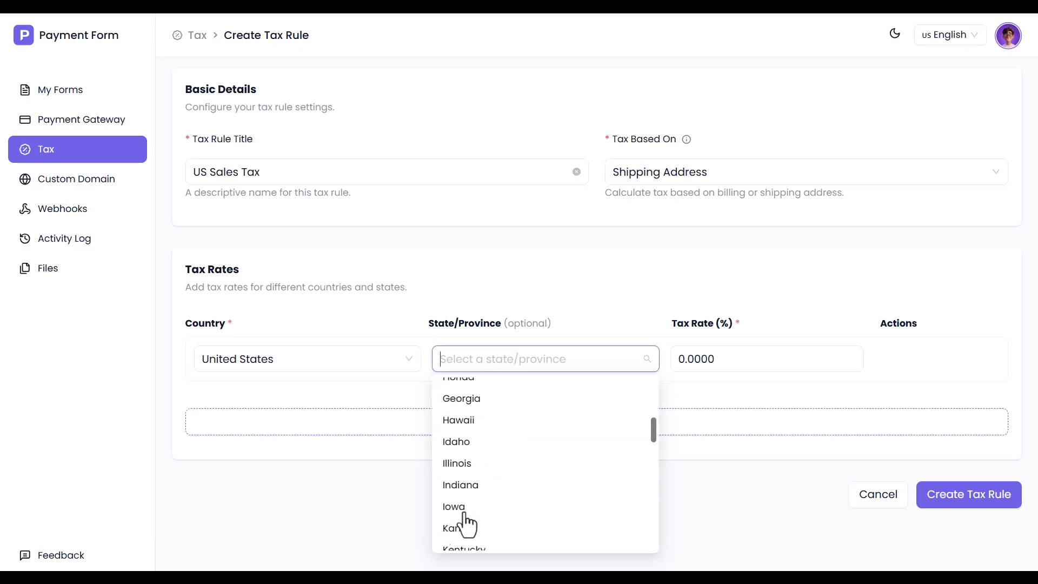
pyautogui.click(474, 468)
pyautogui.click(683, 359)
pyautogui.press('BackSpace')
pyautogui.write('15')
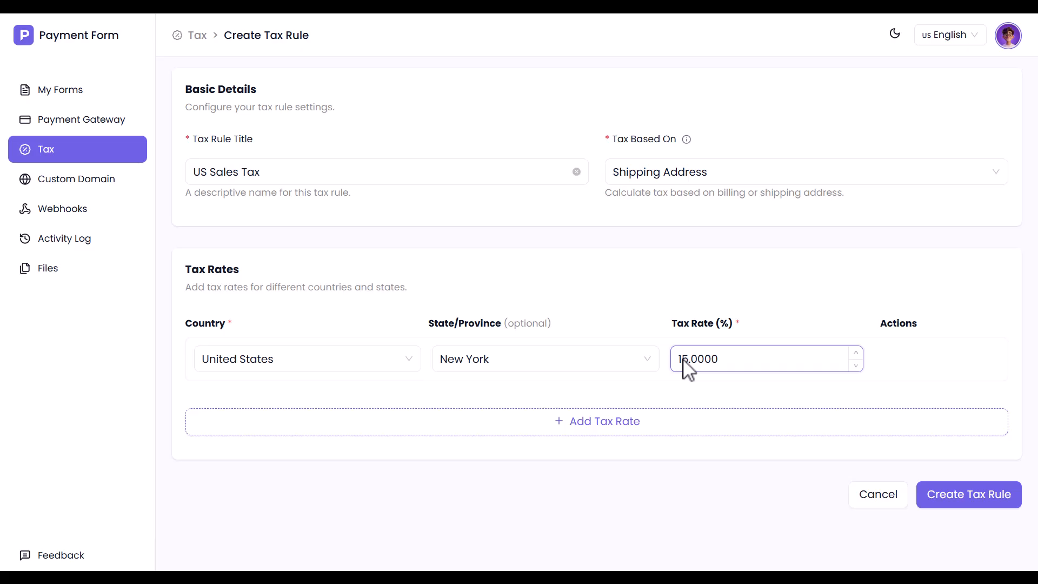
# Step: Add a second United States rate for California at 10%
pyautogui.click(598, 430)
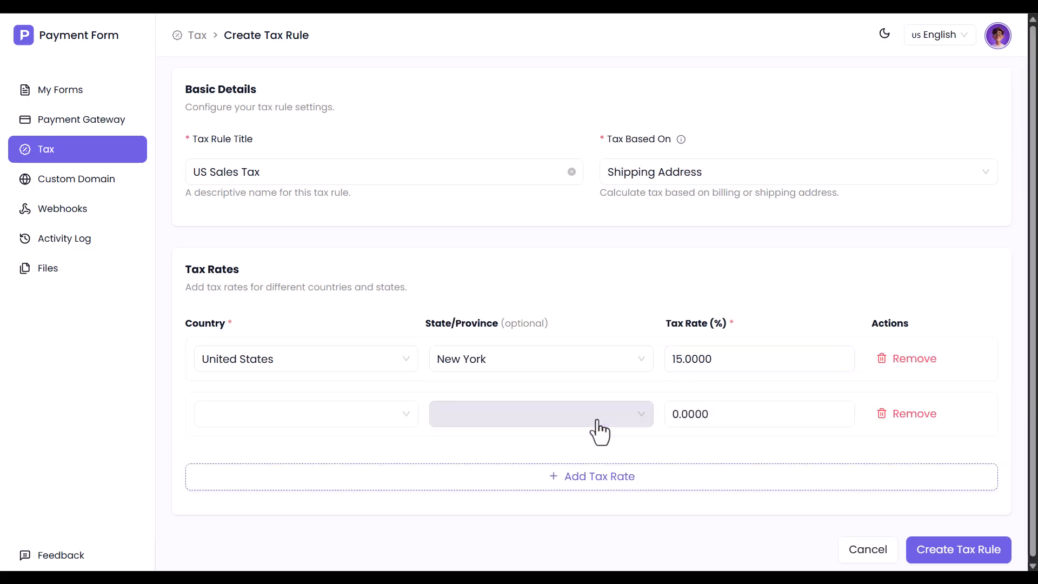
pyautogui.write('United')
pyautogui.click(257, 386)
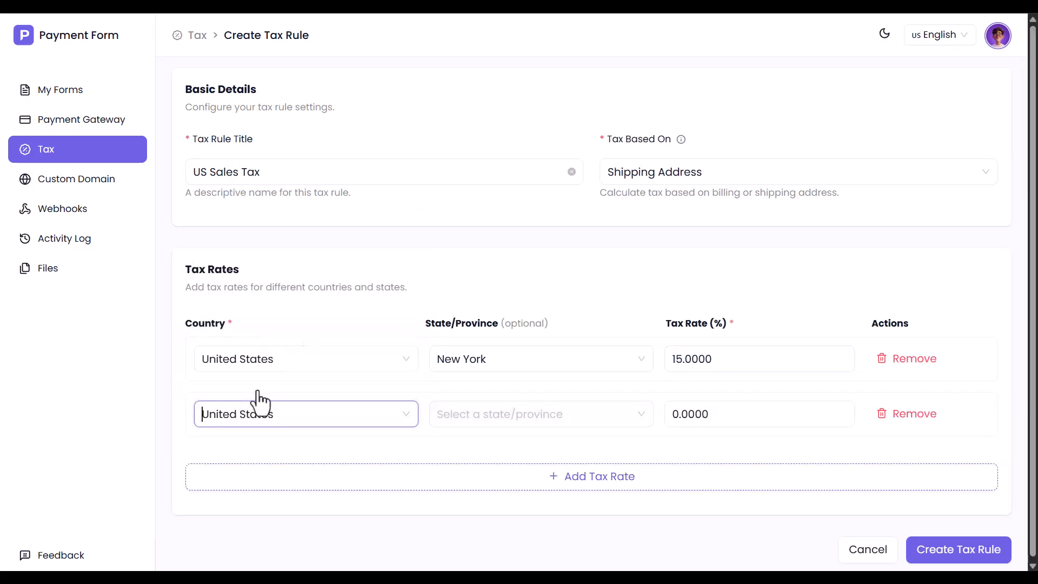
pyautogui.click(498, 423)
pyautogui.click(489, 385)
pyautogui.click(679, 425)
pyautogui.press('BackSpace')
pyautogui.write('10')
# Step: Add a third United States rate for Florida at 5%
pyautogui.click(590, 476)
pyautogui.click(255, 469)
pyautogui.write('United States')
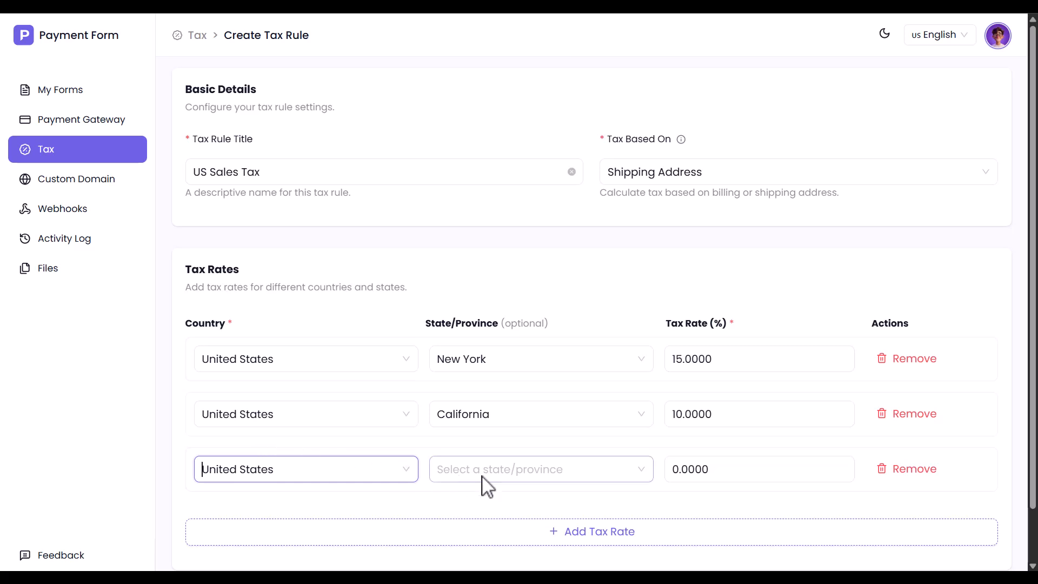
pyautogui.click(487, 472)
pyautogui.scroll(-2, 465, 400)
pyautogui.click(462, 414)
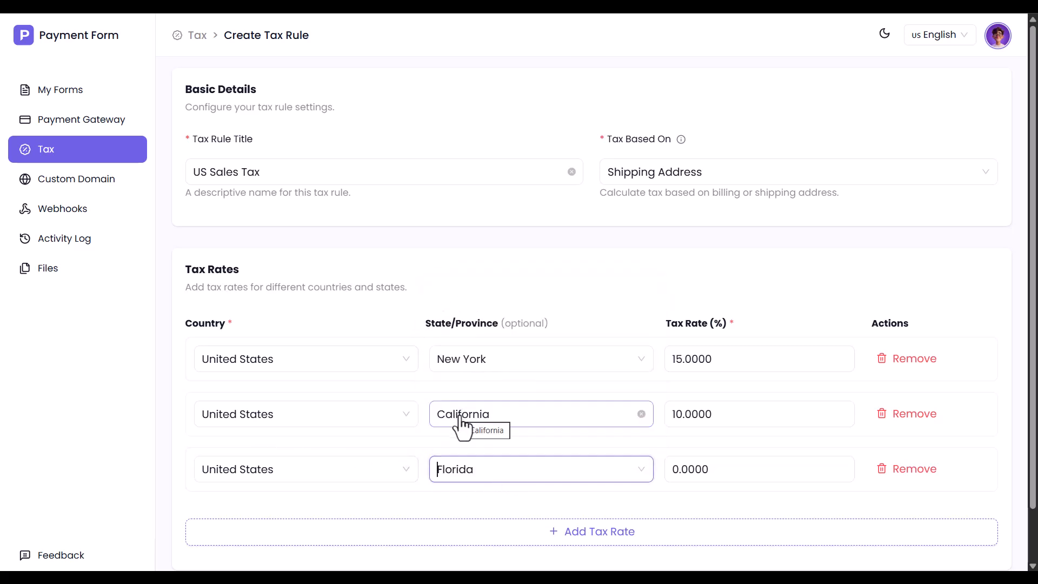
pyautogui.click(677, 481)
pyautogui.press('BackSpace')
pyautogui.write('5')
# Step: Remove the extra Angola 2% row and create the US Sales Tax rule
pyautogui.click(606, 535)
pyautogui.click(298, 530)
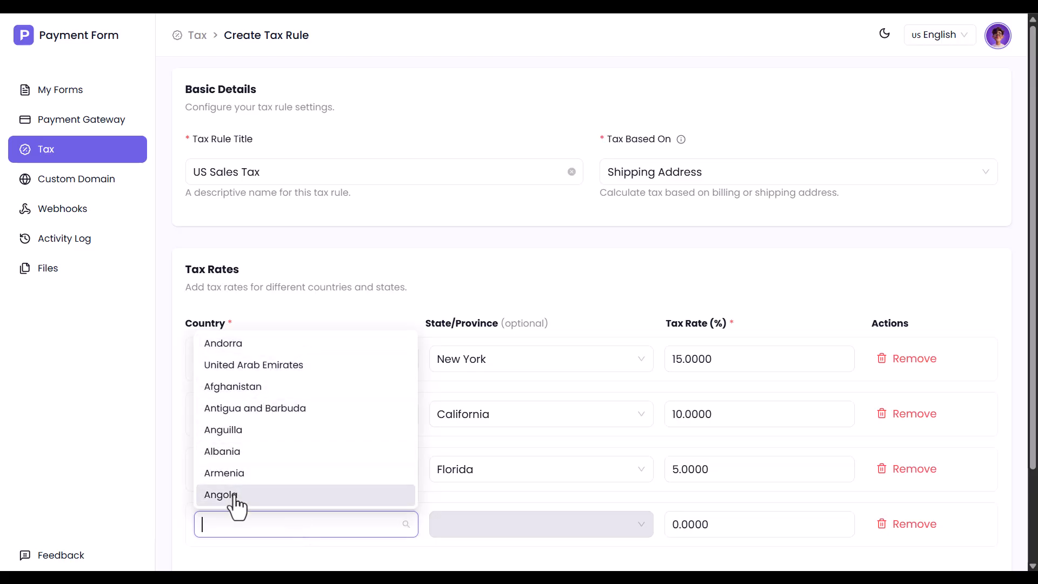
pyautogui.click(233, 495)
pyautogui.click(678, 529)
pyautogui.press('BackSpace')
pyautogui.write('2')
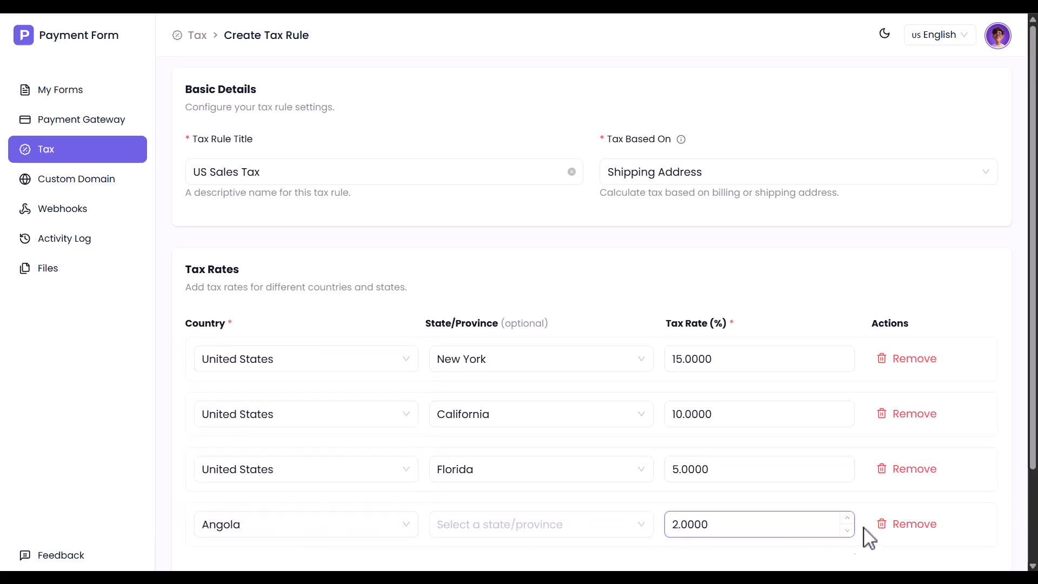
pyautogui.click(912, 525)
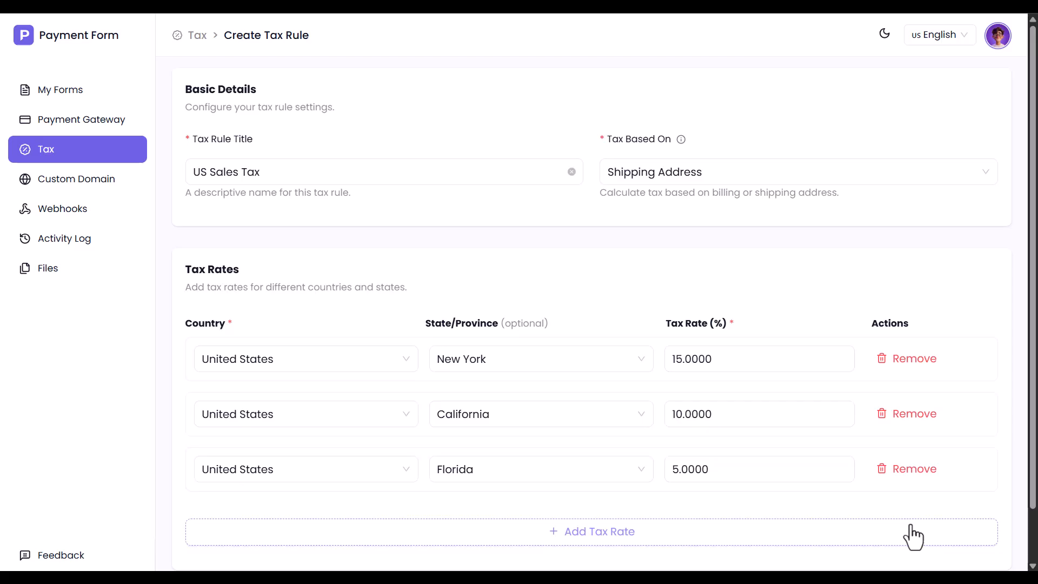
pyautogui.scroll(-1, 913, 537)
pyautogui.click(949, 555)
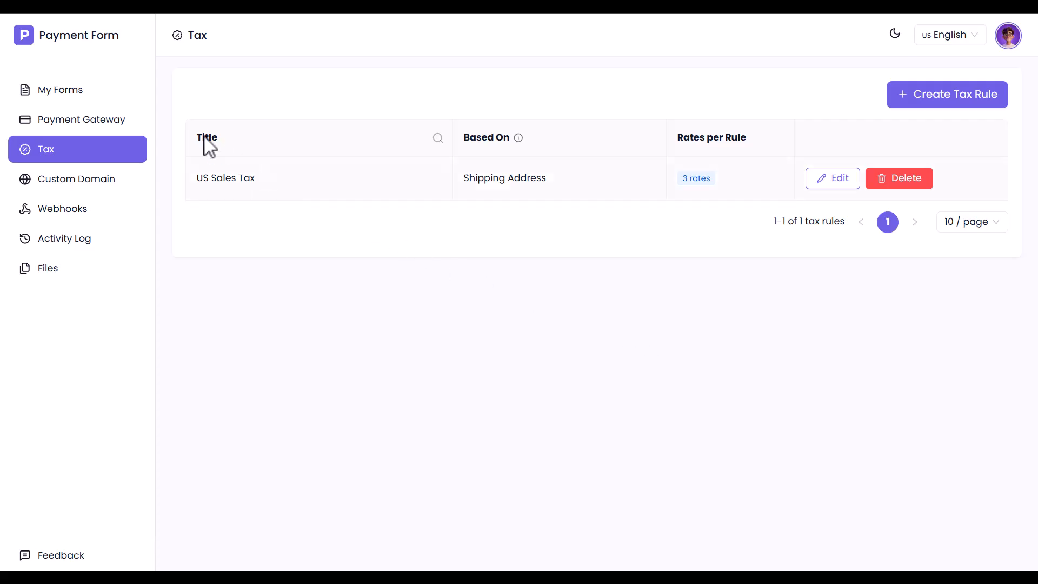
# Step: Apply the US Sales Tax rule in the Physical Product (Single) form's Currency & Tax settings
pyautogui.click(62, 93)
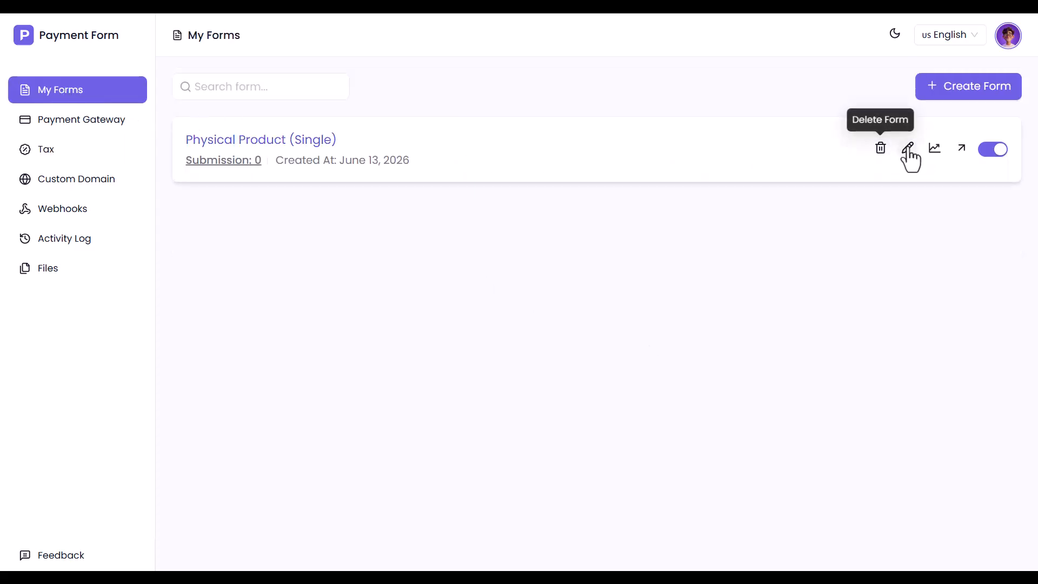
pyautogui.click(908, 149)
pyautogui.click(47, 129)
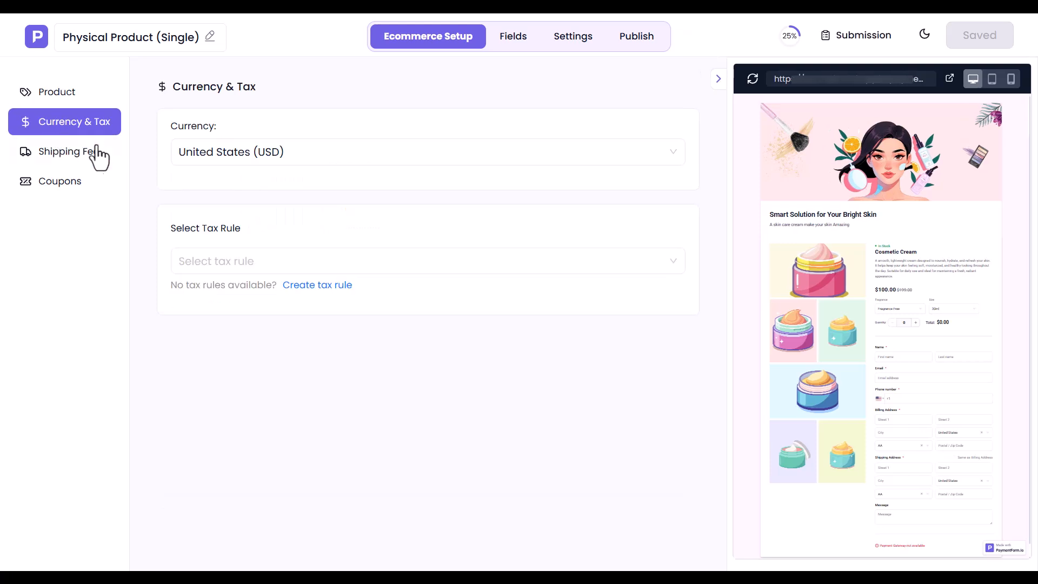
pyautogui.click(241, 263)
pyautogui.click(239, 289)
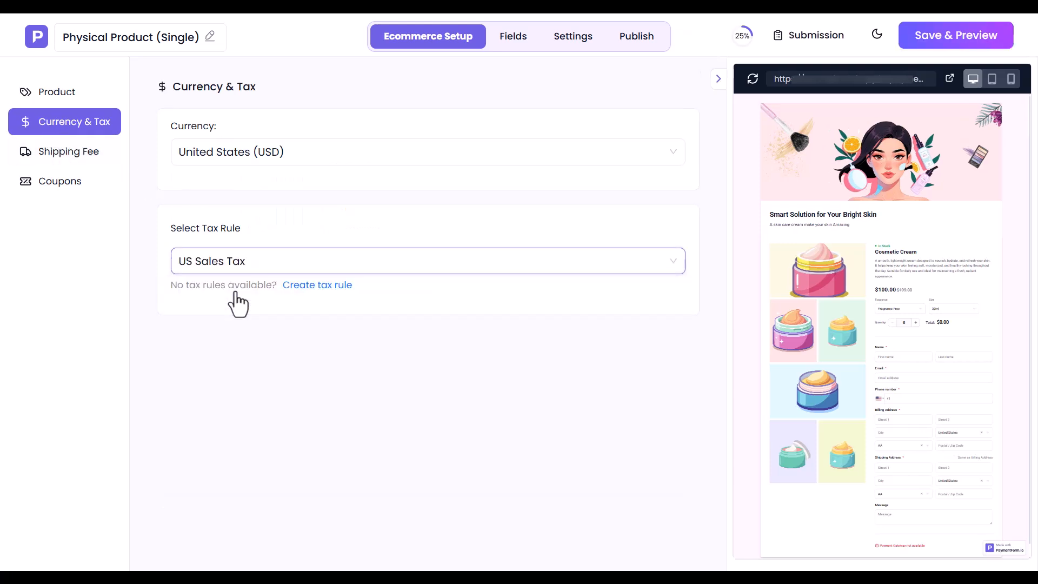
pyautogui.click(94, 158)
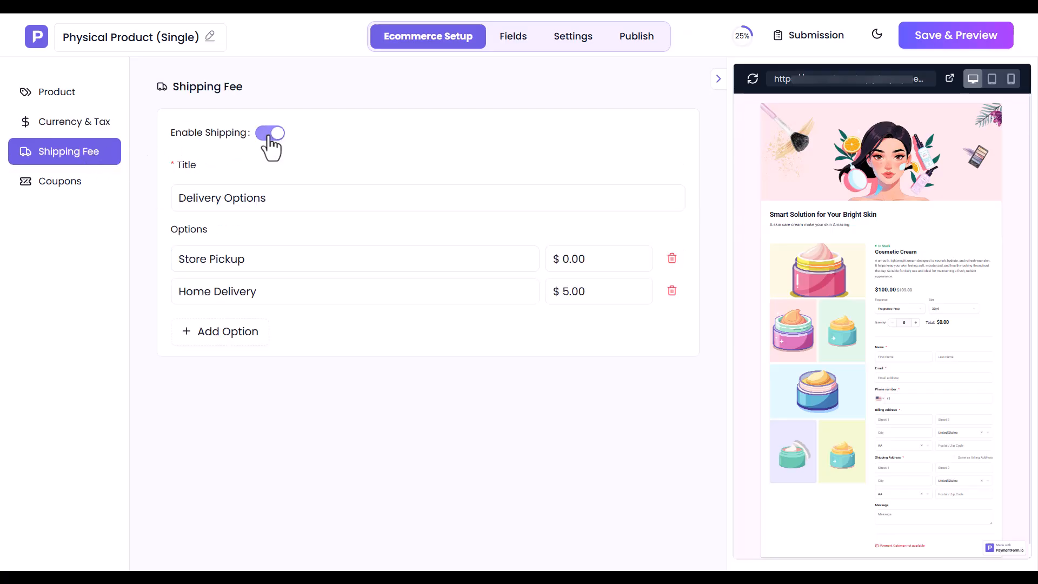
# Step: Raise the Store Pickup price to $10.00 and Home Delivery to $15.00
pyautogui.tripleClick(226, 201)
pyautogui.click(226, 201)
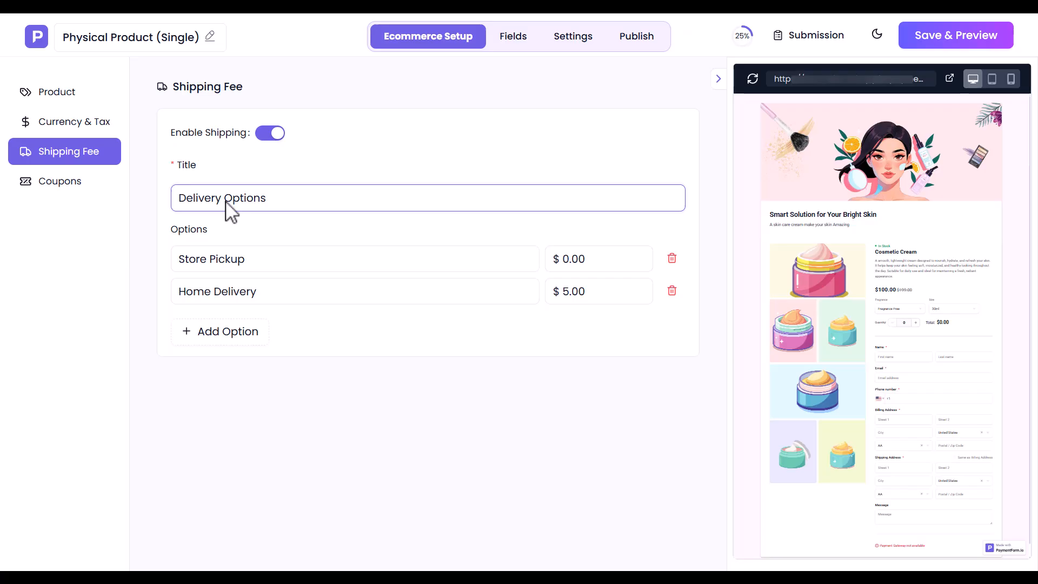
pyautogui.click(215, 262)
pyautogui.click(571, 269)
pyautogui.write('1')
pyautogui.click(563, 295)
pyautogui.write('1')
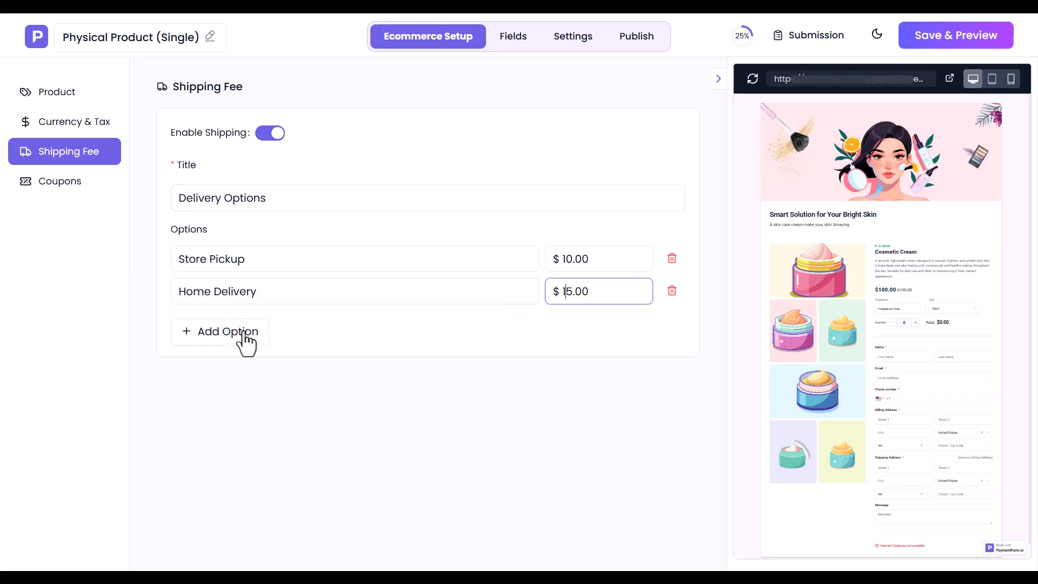
# Step: Add a Street Pickup delivery option priced at $5.00
pyautogui.click(258, 336)
pyautogui.write('Street Pickup')
pyautogui.click(567, 326)
pyautogui.write('5')
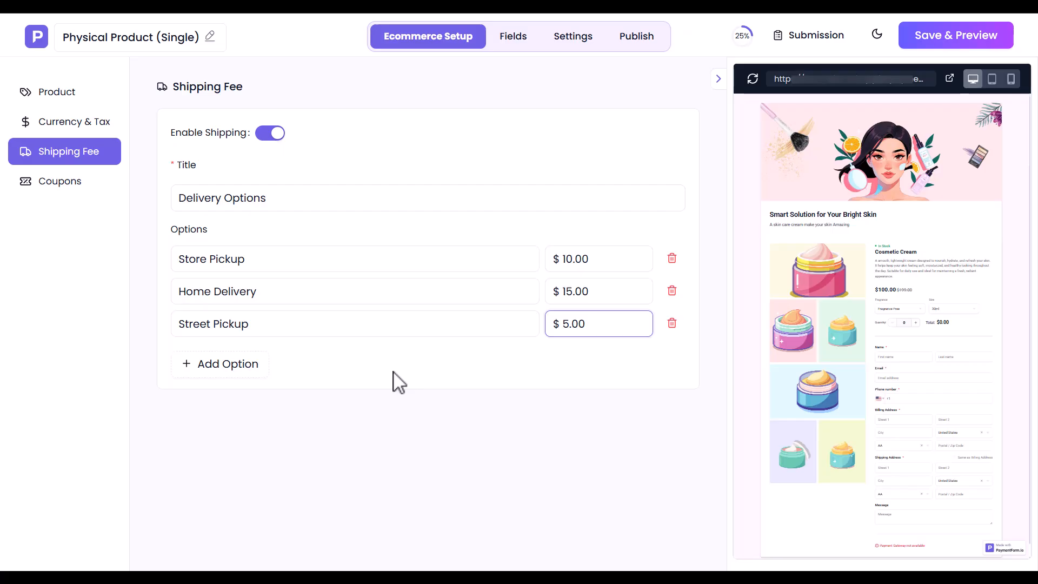
pyautogui.click(70, 185)
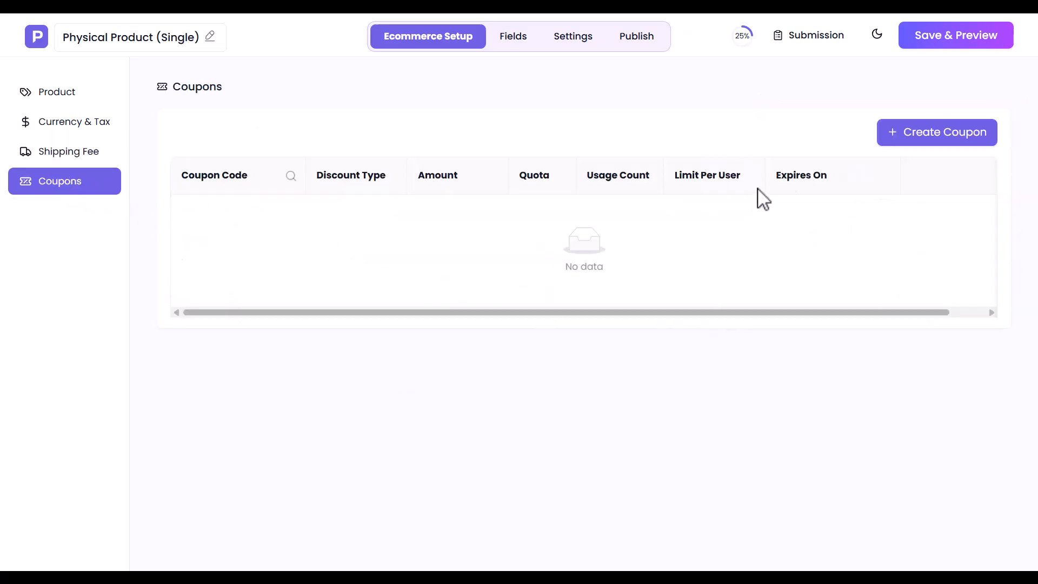
# Step: Start coupon NS26 with a 2.5% percentage discount and a 250 minimum purchase
pyautogui.click(952, 141)
pyautogui.click(234, 216)
pyautogui.write('NS26')
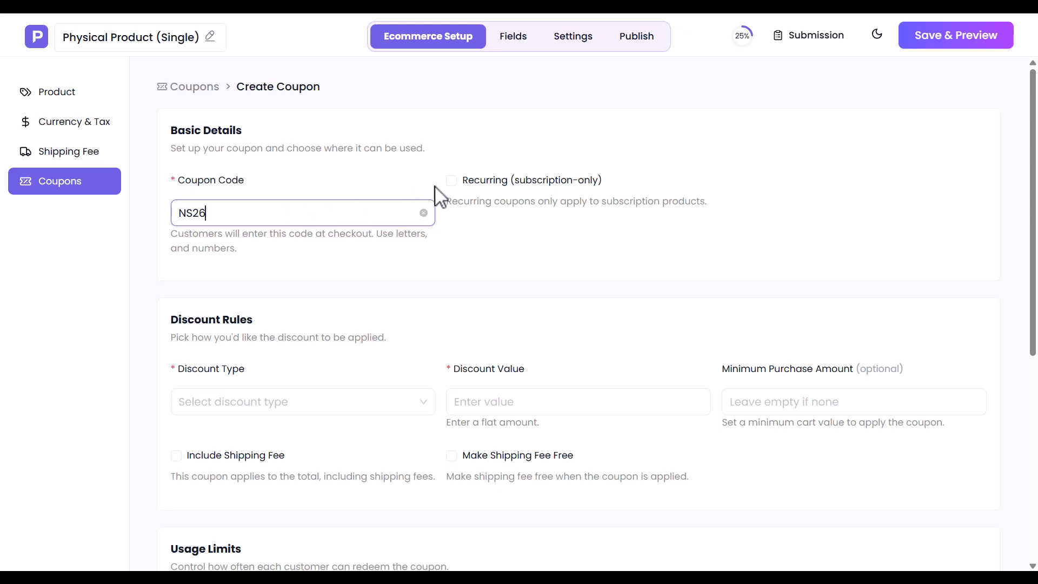
pyautogui.click(452, 182)
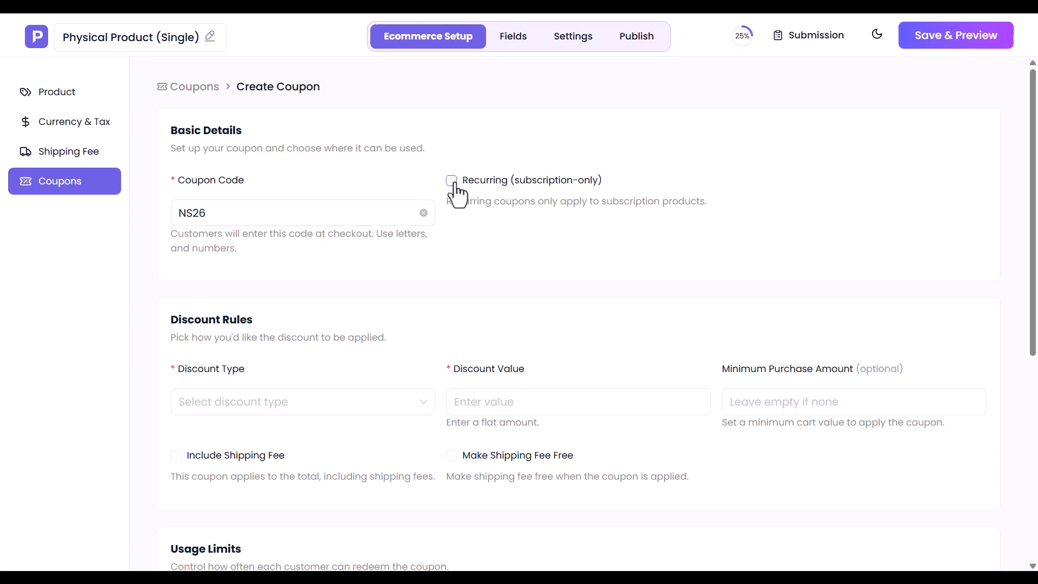
pyautogui.click(225, 408)
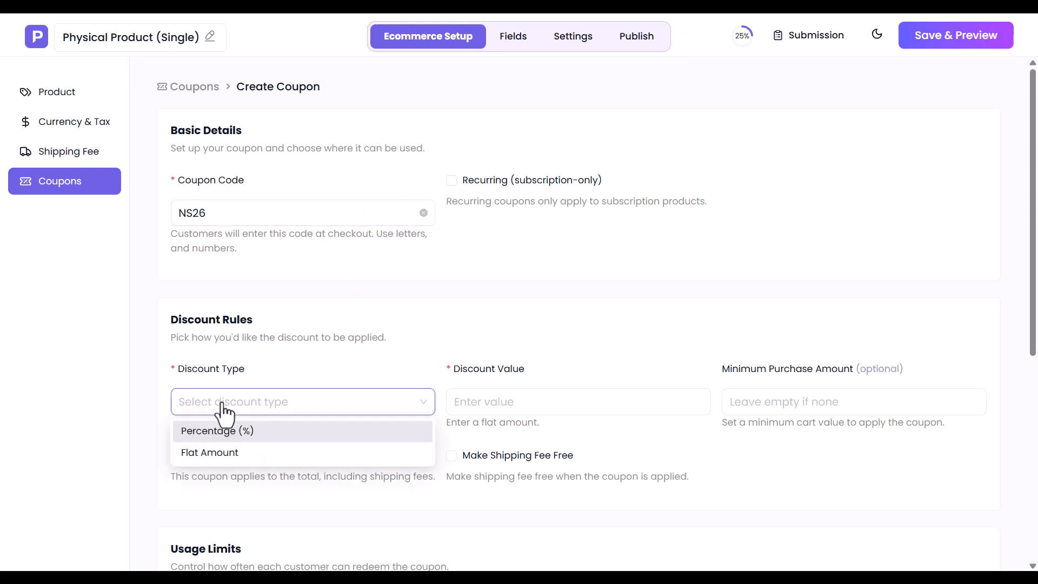
pyautogui.click(222, 433)
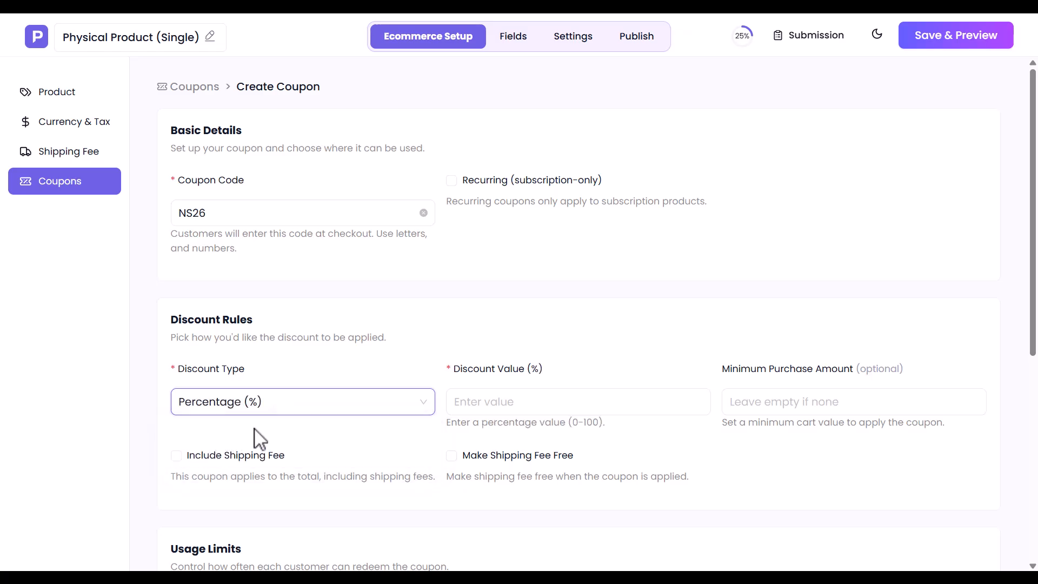
pyautogui.click(476, 409)
pyautogui.write('2.5')
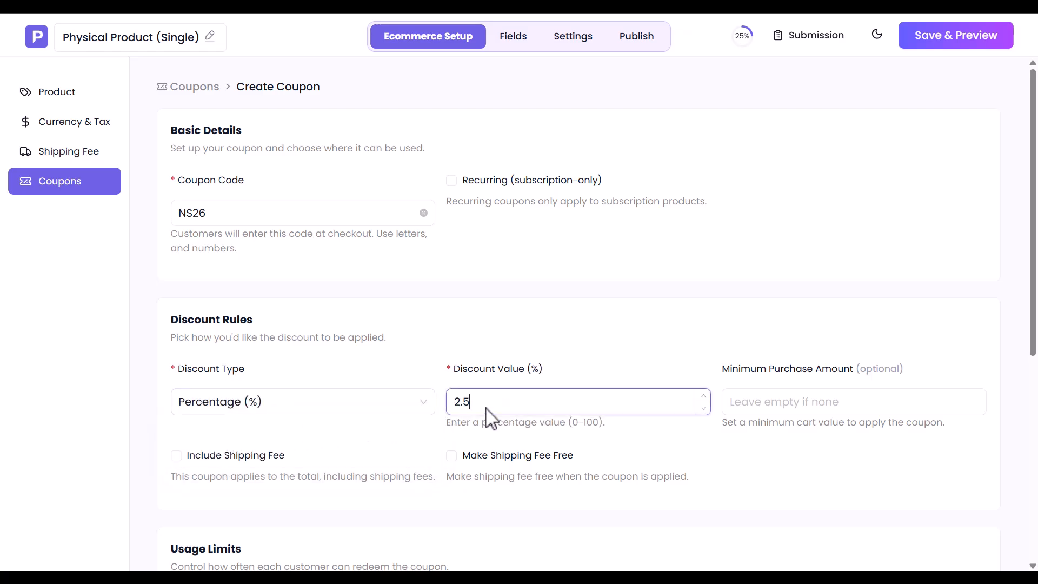
pyautogui.click(830, 409)
pyautogui.write('250')
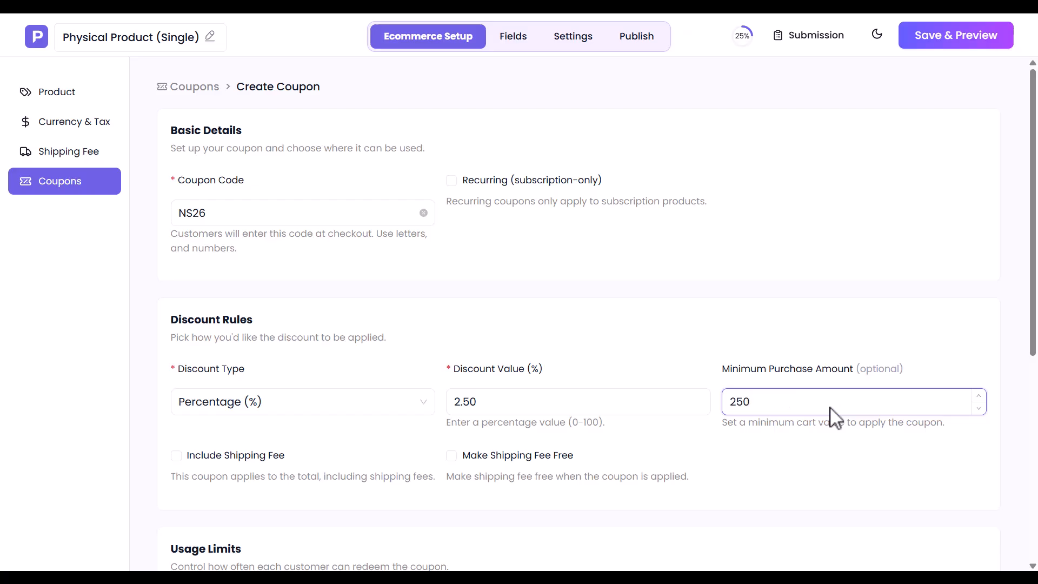
# Step: Set the coupon's shipping options and limit it to 100 total uses, one per user
pyautogui.click(177, 457)
pyautogui.click(493, 455)
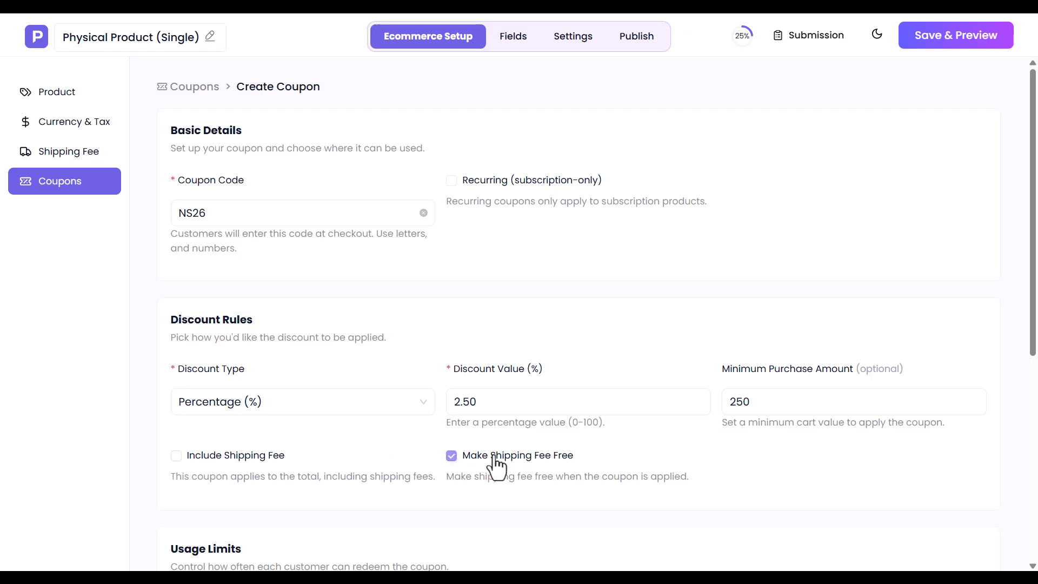
pyautogui.scroll(-7, 494, 462)
pyautogui.click(245, 274)
pyautogui.press('BackSpace')
pyautogui.write('100')
pyautogui.click(483, 271)
pyautogui.press('BackSpace')
pyautogui.write('1')
# Step: Make the coupon valid from June 13 to June 30, 2026, and save it
pyautogui.click(274, 440)
pyautogui.click(341, 283)
pyautogui.click(511, 439)
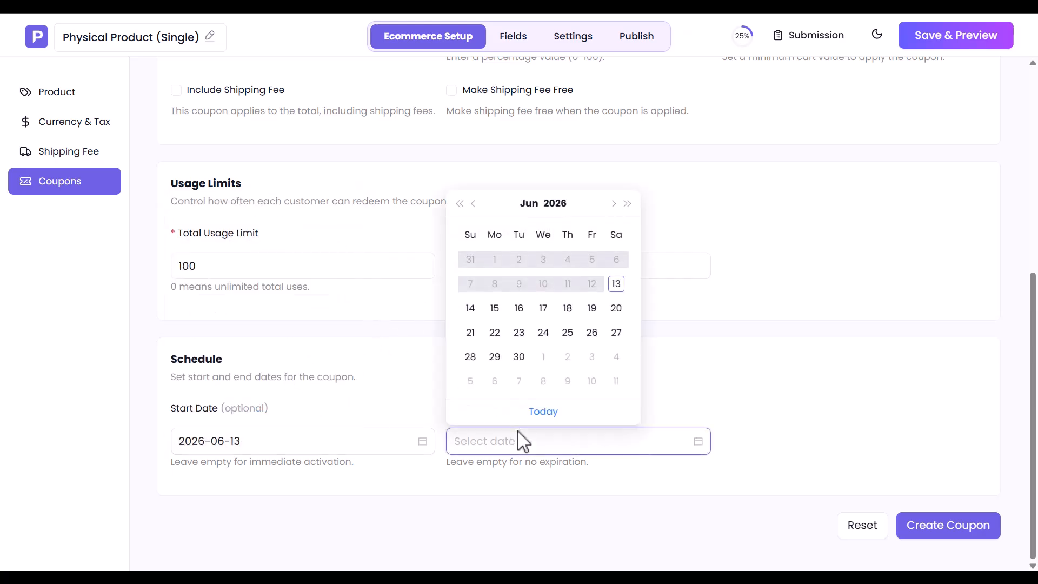
pyautogui.click(518, 357)
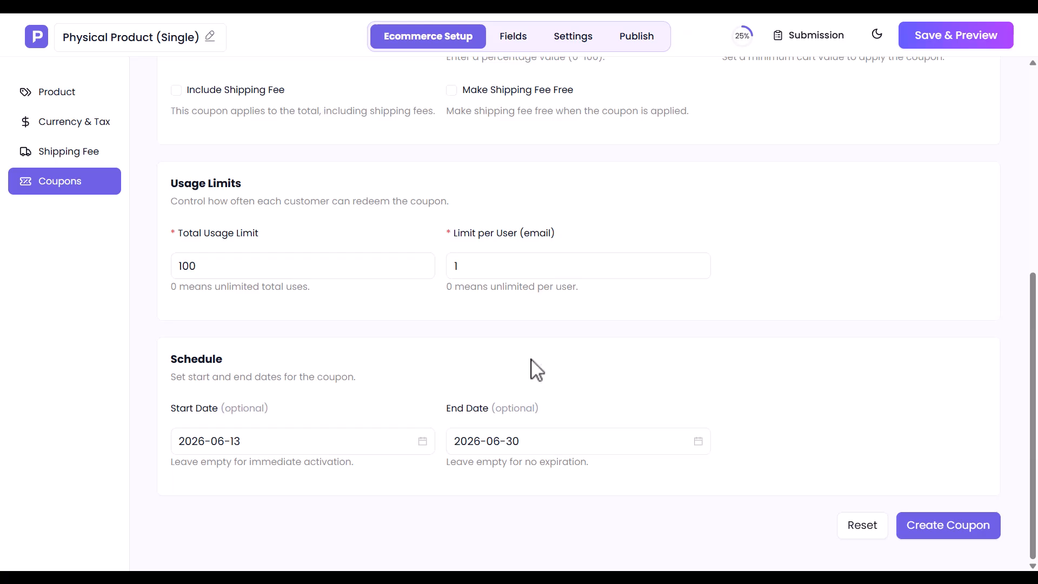
pyautogui.click(942, 532)
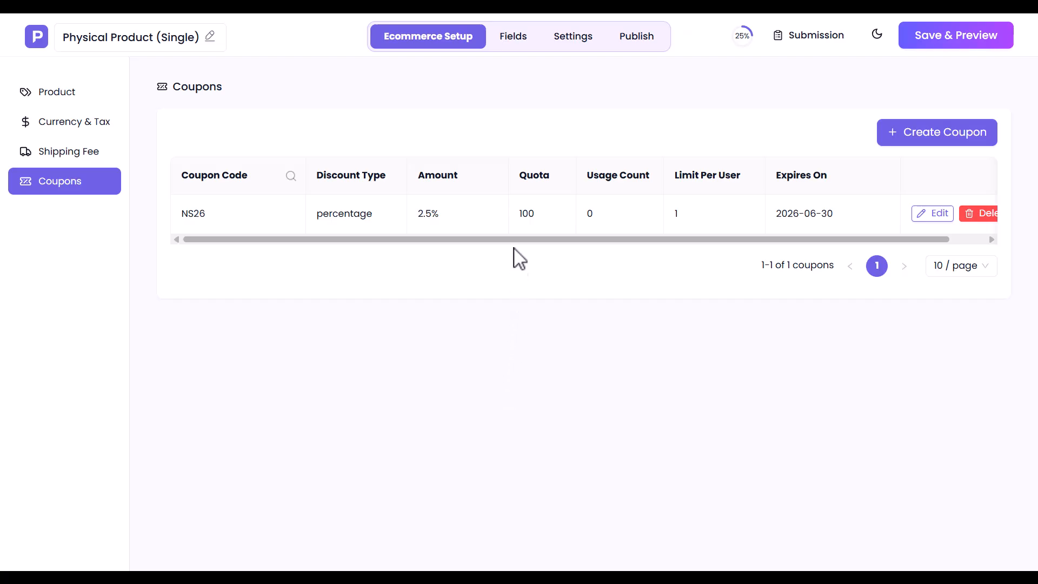
# Step: In the Fields tab, view the addable field types without adding any
pyautogui.click(500, 41)
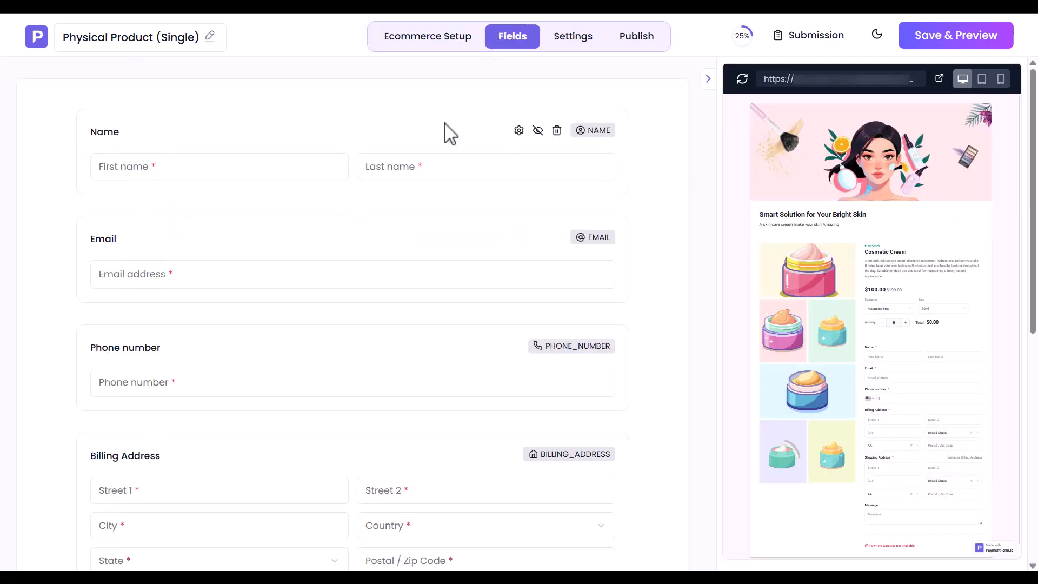
pyautogui.scroll(-8, 359, 520)
pyautogui.click(357, 507)
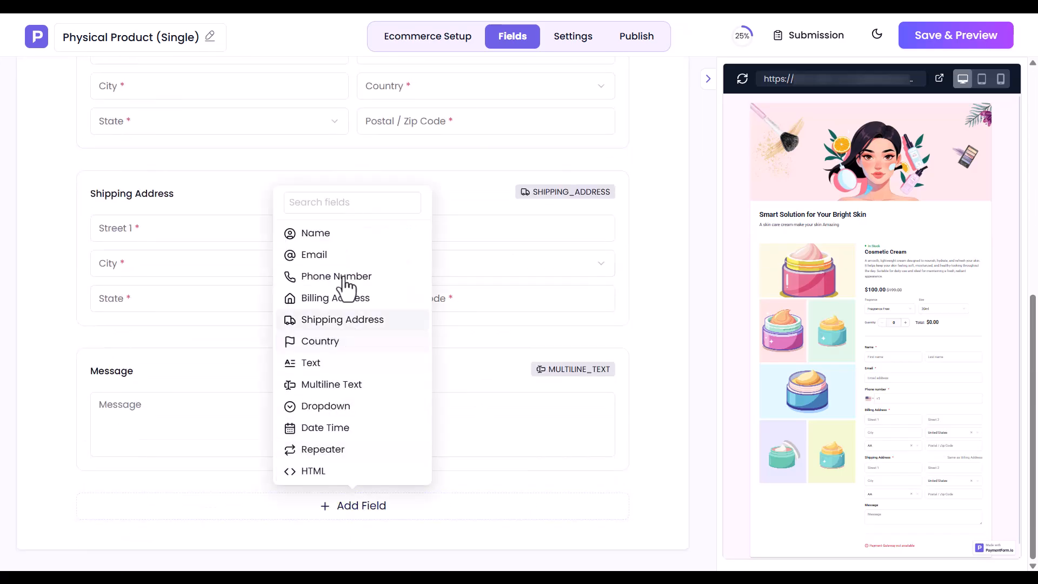
pyautogui.click(446, 473)
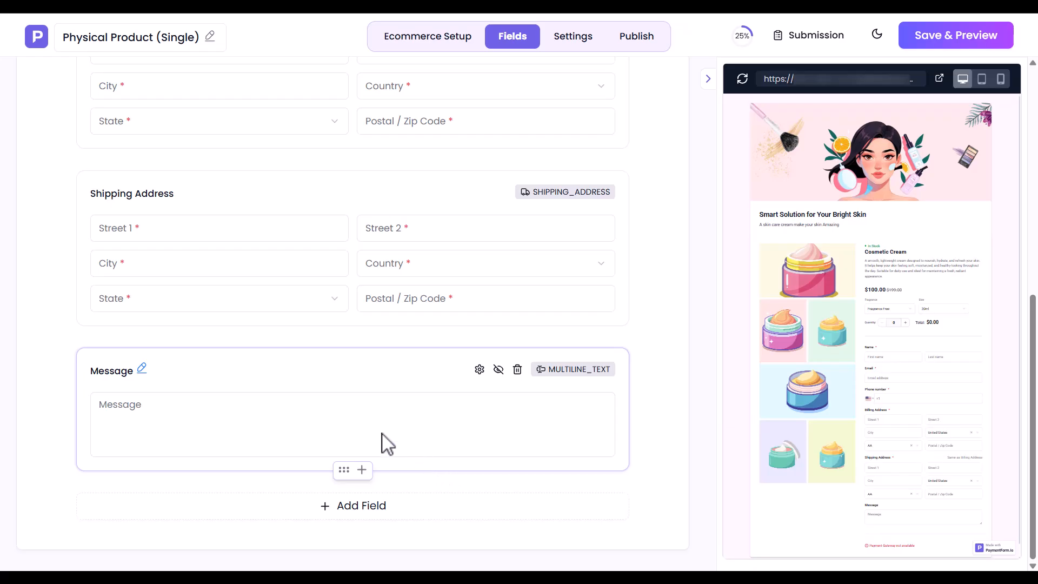
# Step: Relabel the Message field 'Note' and change its placeholder to 'Note'
pyautogui.click(142, 370)
pyautogui.write('Note')
pyautogui.click(480, 369)
pyautogui.click(756, 150)
pyautogui.hotkey('ctrl', 'a')
pyautogui.press('BackSpace')
pyautogui.write('Note')
pyautogui.click(709, 33)
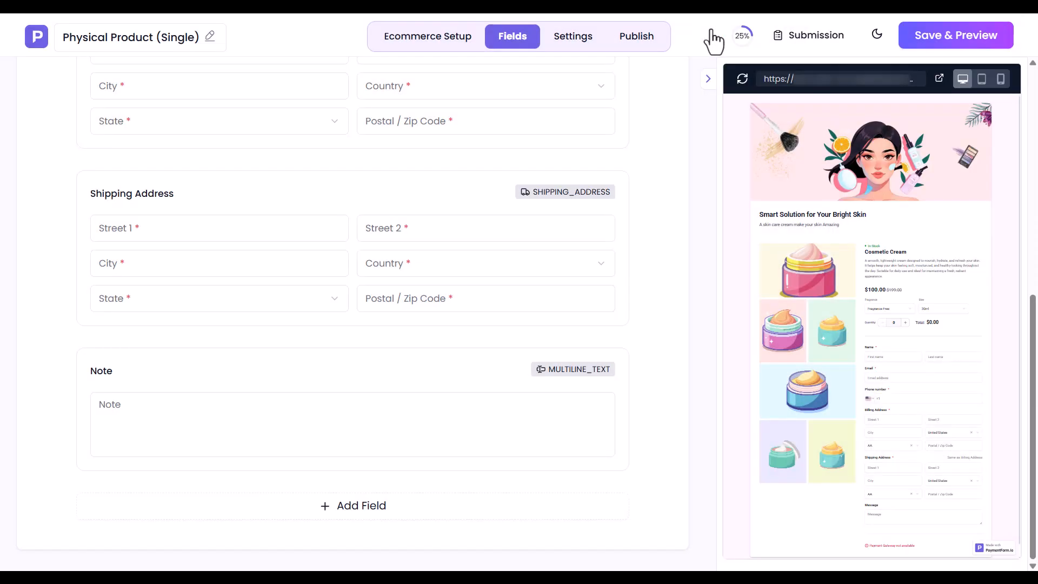
pyautogui.click(574, 39)
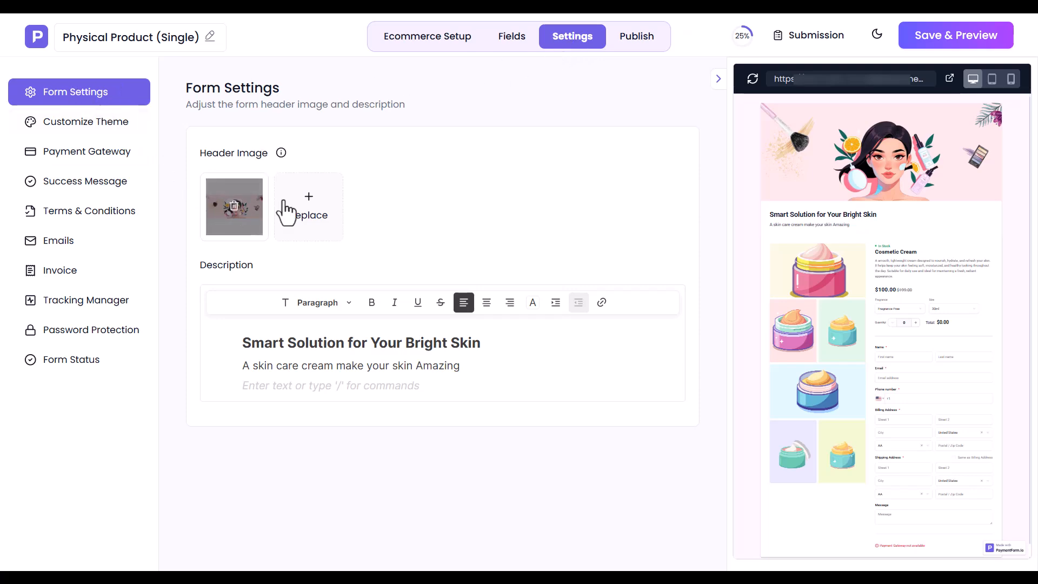
# Step: Replace the header image with Physical Single Product.webp and select the description text
pyautogui.click(292, 208)
pyautogui.doubleClick(468, 119)
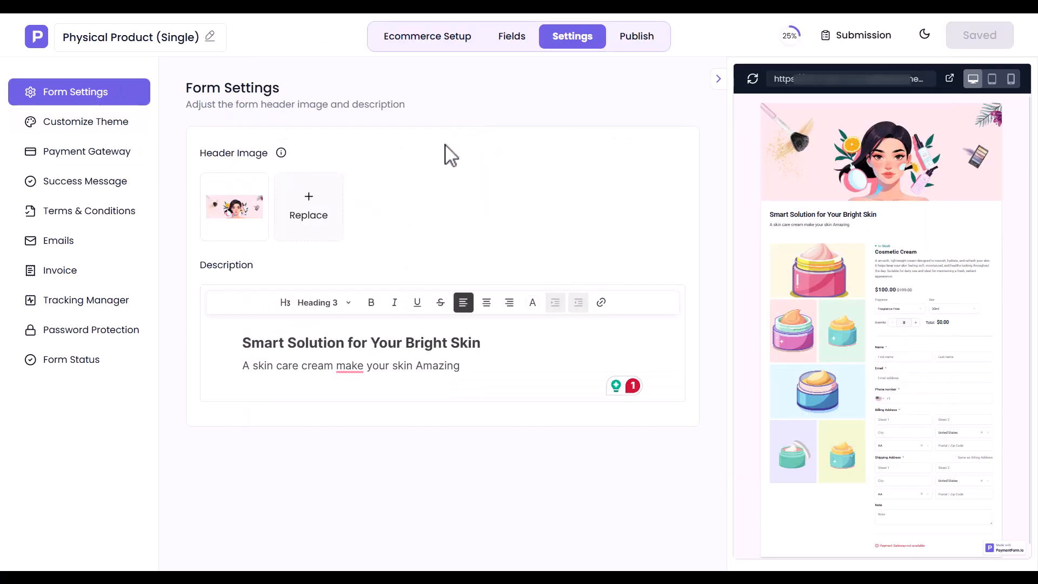
pyautogui.tripleClick(319, 346)
pyautogui.tripleClick(327, 366)
pyautogui.click(327, 366)
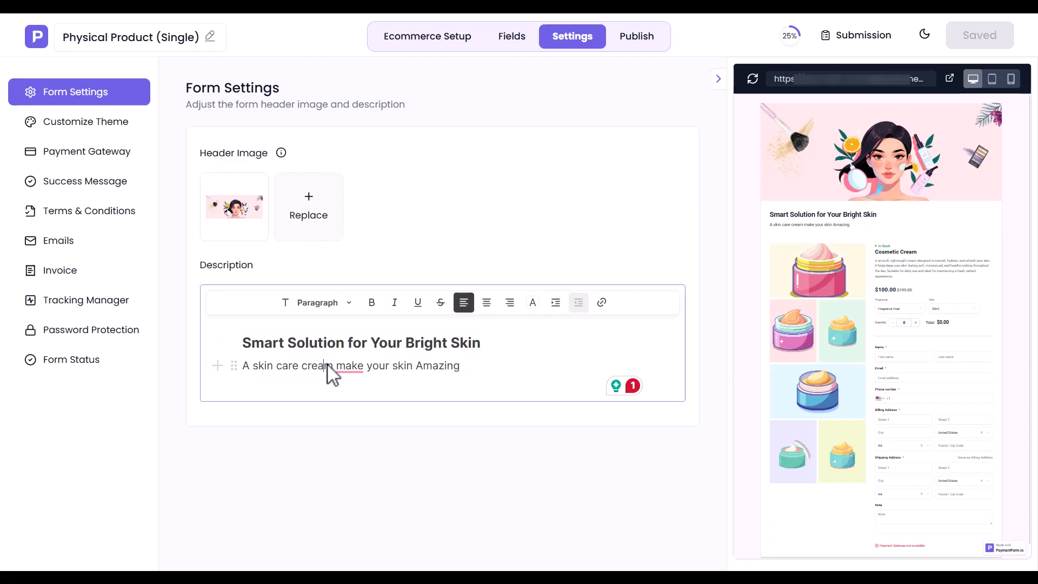
# Step: Set the form theme's font family to Poppins
pyautogui.click(88, 125)
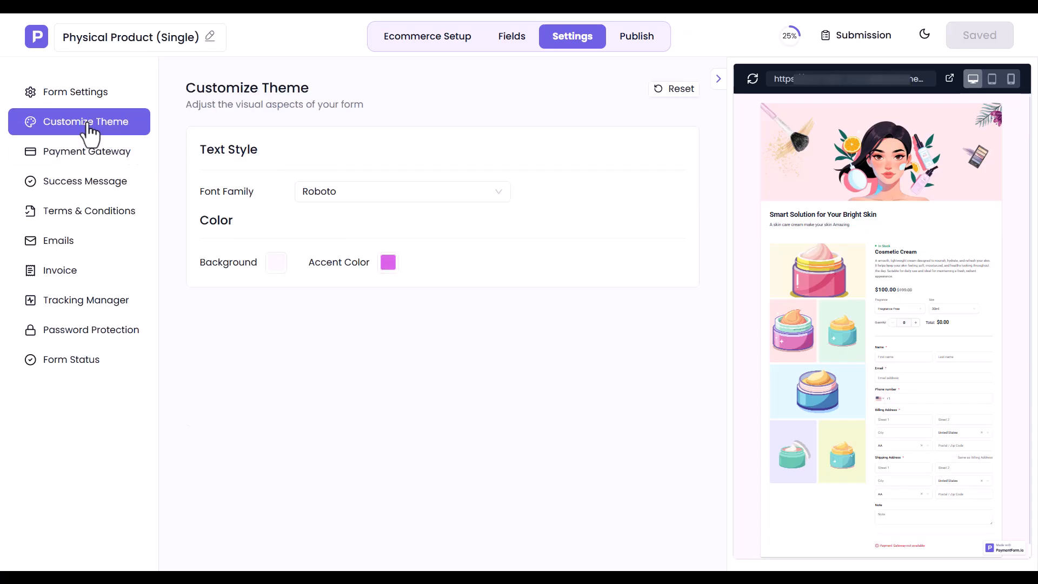
pyautogui.click(410, 194)
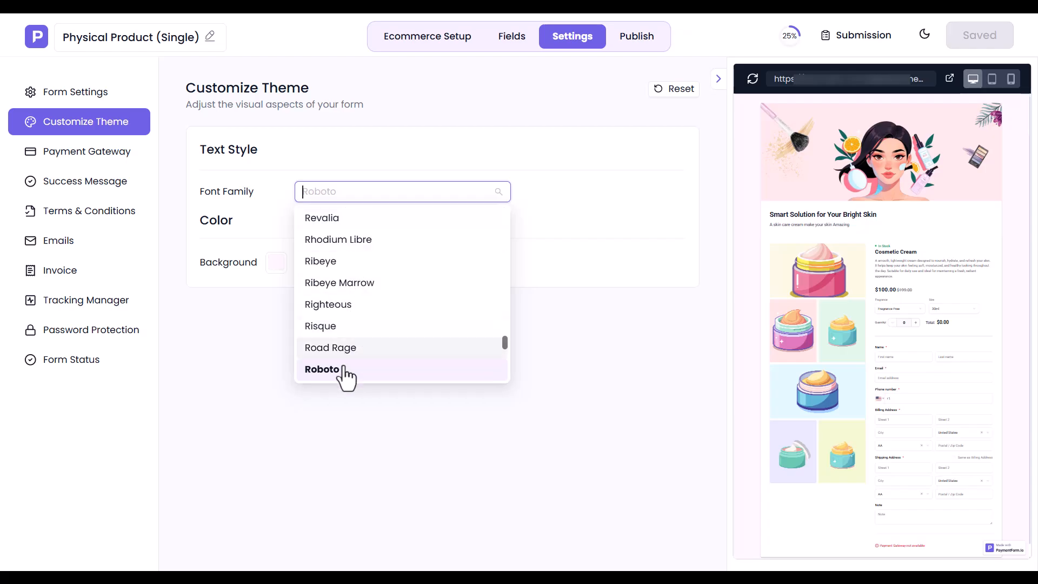
pyautogui.write('popp')
pyautogui.click(336, 219)
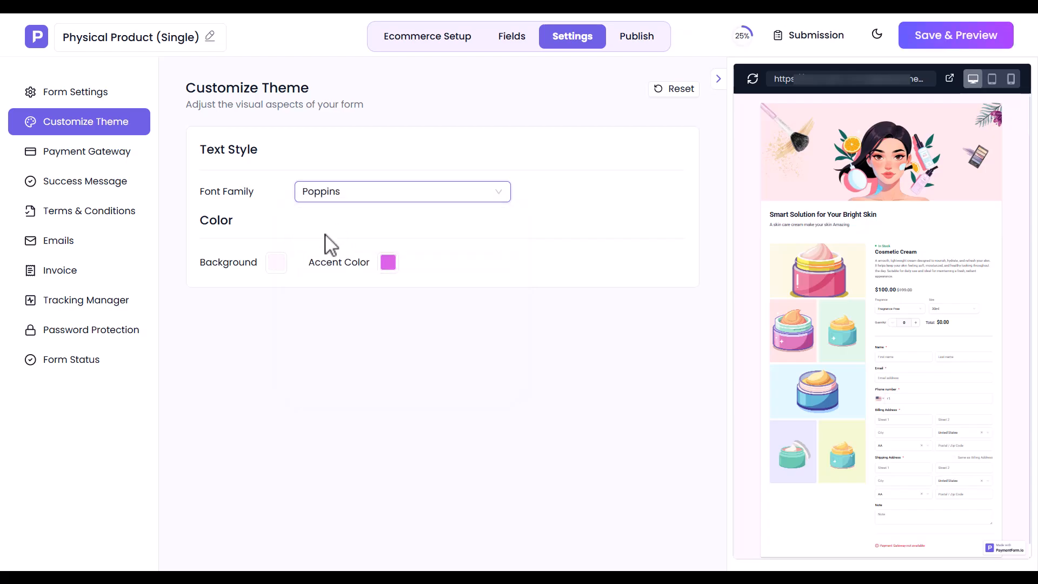
# Step: Check the FFF6FF background and DA62E5 accent colour swatches without changing them
pyautogui.click(275, 263)
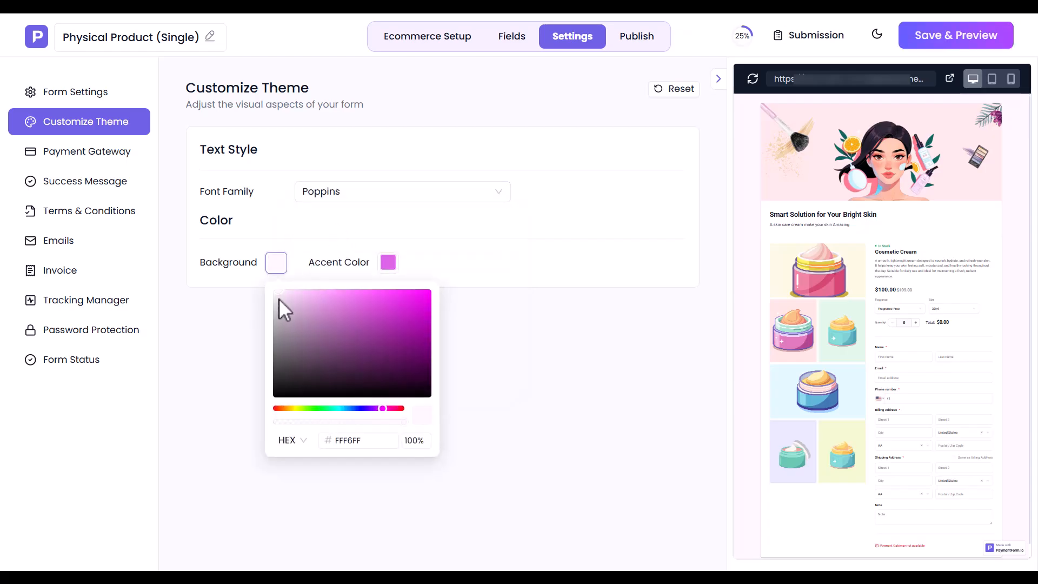
pyautogui.click(276, 263)
pyautogui.click(388, 264)
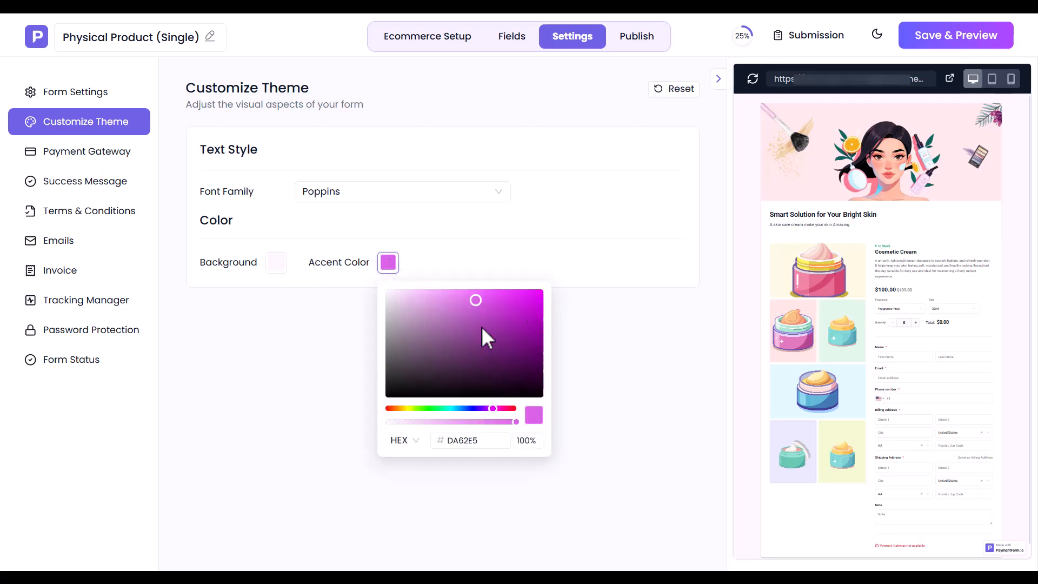
pyautogui.click(425, 270)
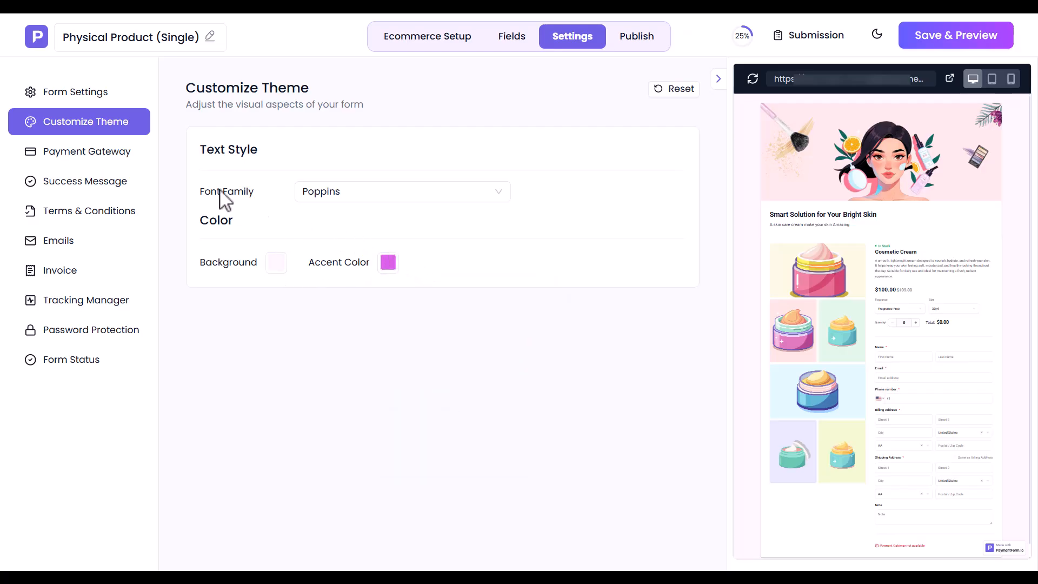
pyautogui.click(59, 157)
# Step: Find no gateways in the form's Payment Gateway settings and go to the gateway connection page
pyautogui.click(312, 190)
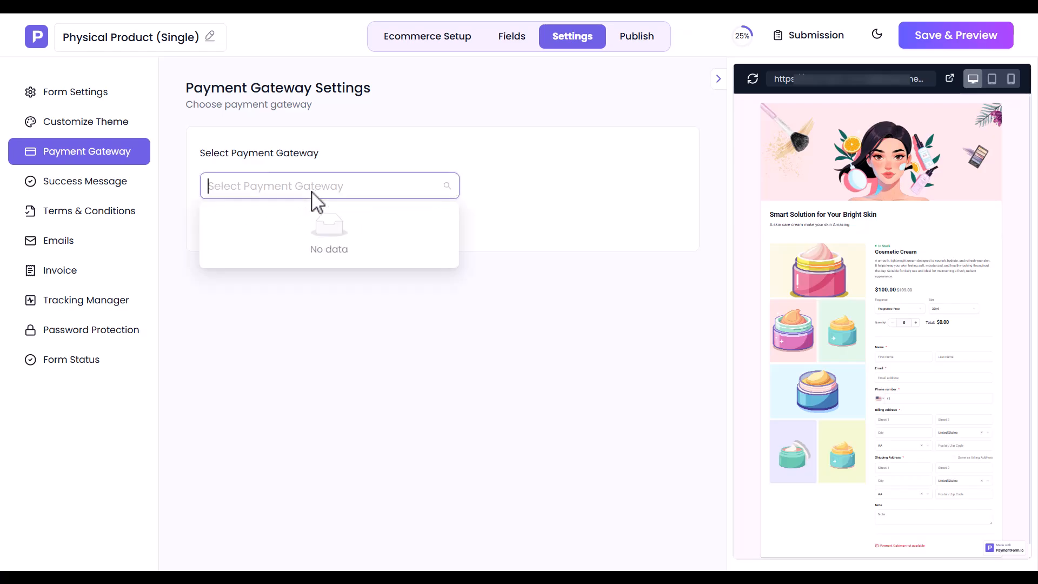
pyautogui.click(411, 209)
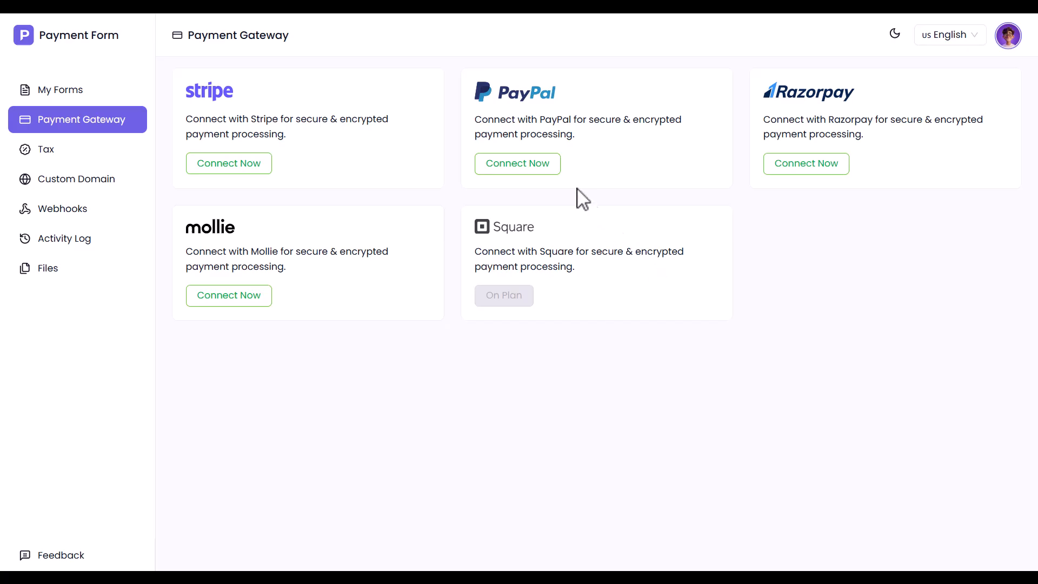
# Step: Start a PayPal connection named 'PayPal Connection' and open PayPal's developer dashboard for credentials
pyautogui.click(535, 165)
pyautogui.click(416, 154)
pyautogui.write('PayPal Connection')
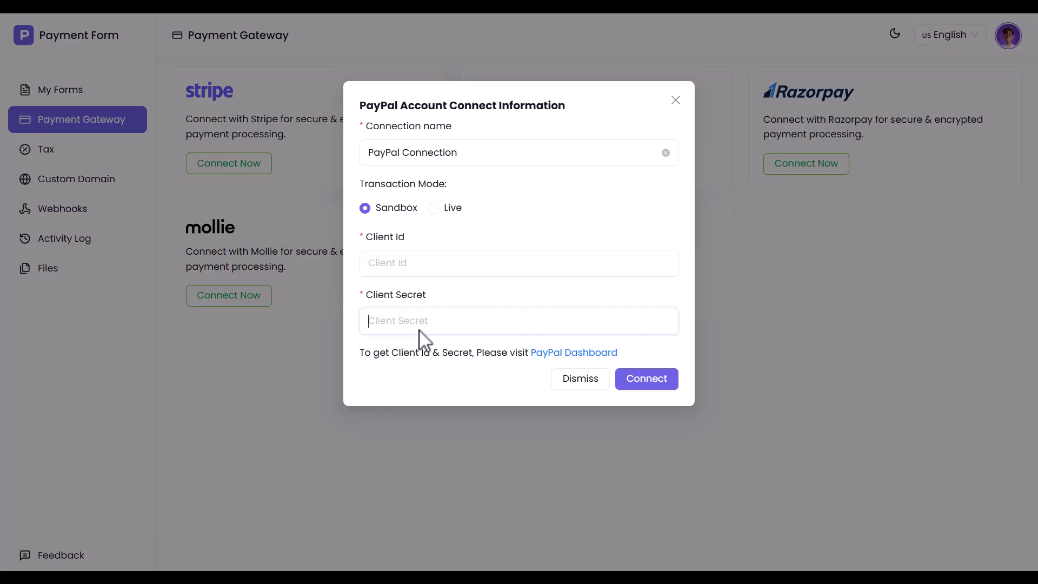
pyautogui.click(572, 354)
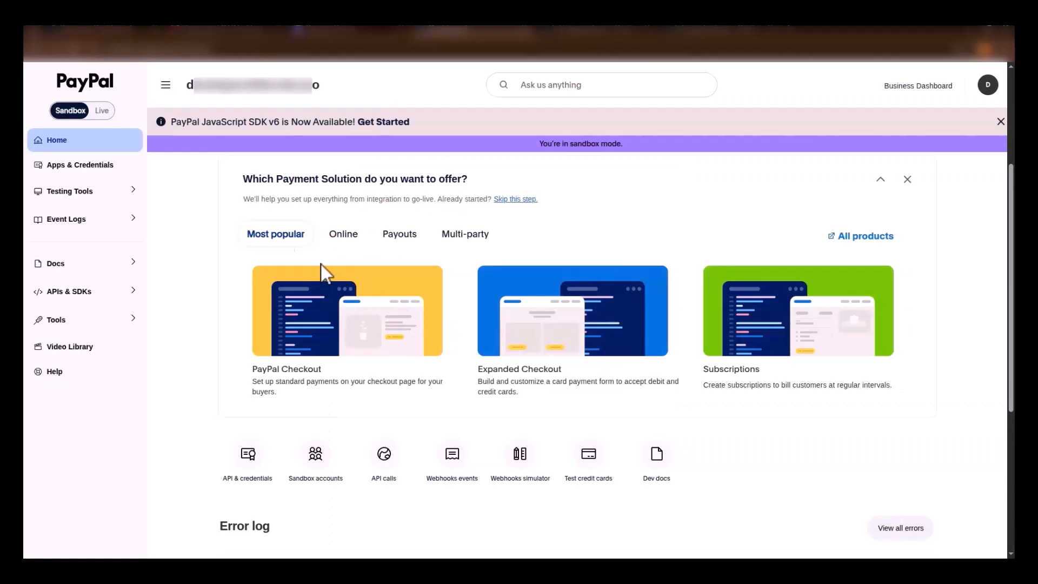
# Step: Create a PayPal sandbox app named 'Test Payment'
pyautogui.click(53, 164)
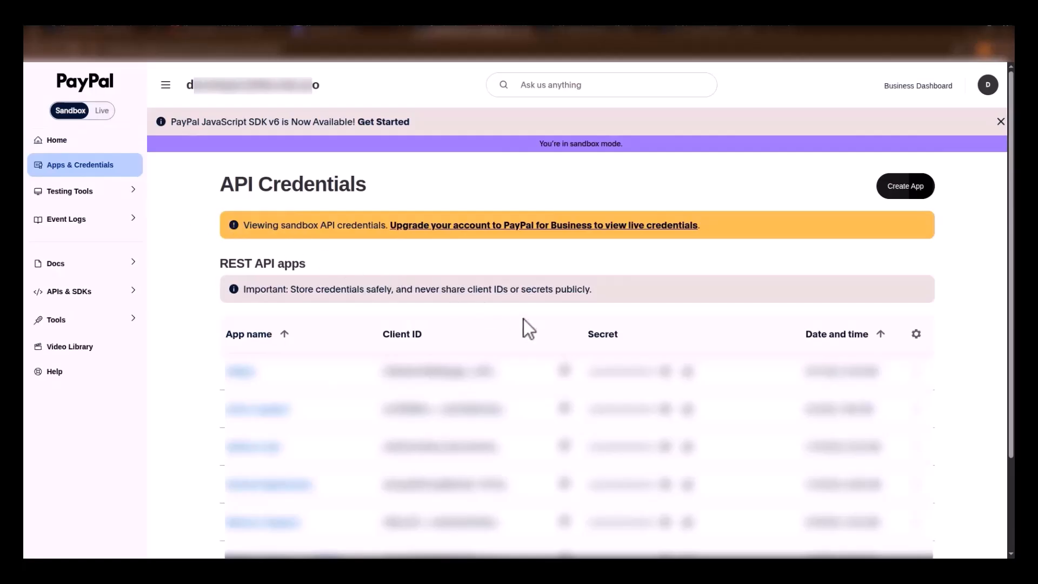
pyautogui.click(891, 185)
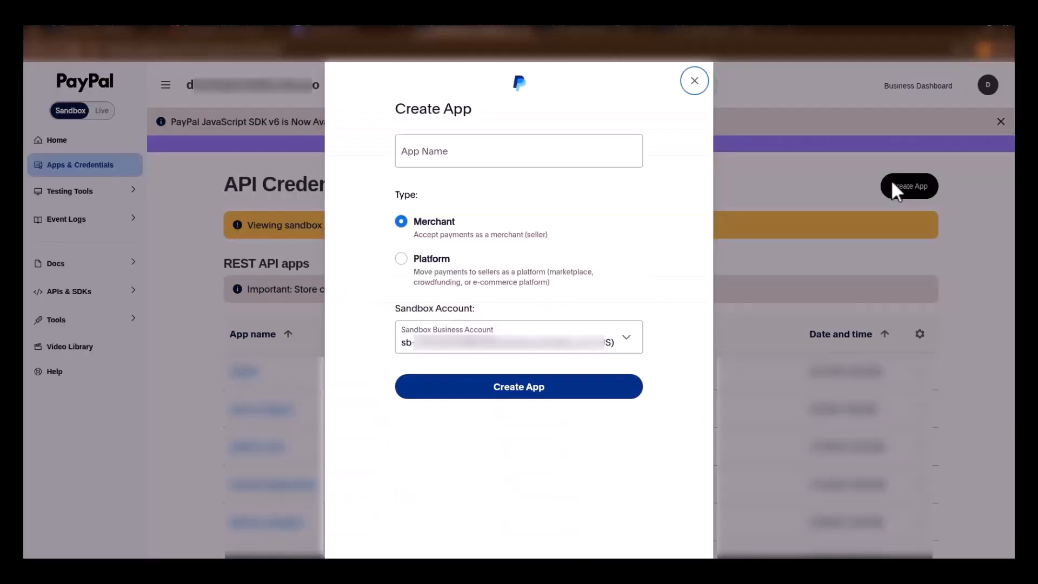
pyautogui.click(412, 154)
pyautogui.write('Test Payment')
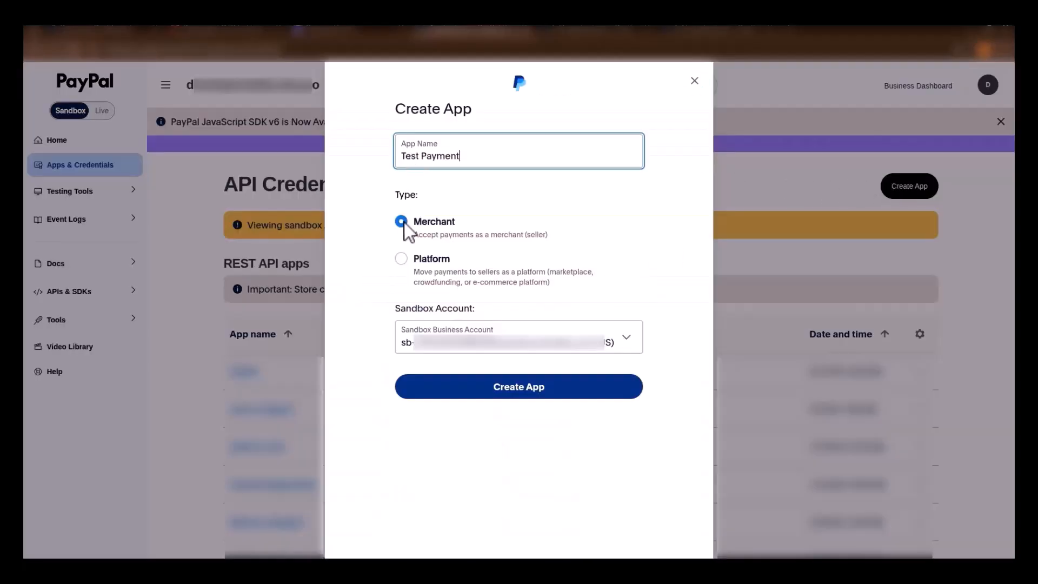
pyautogui.click(499, 387)
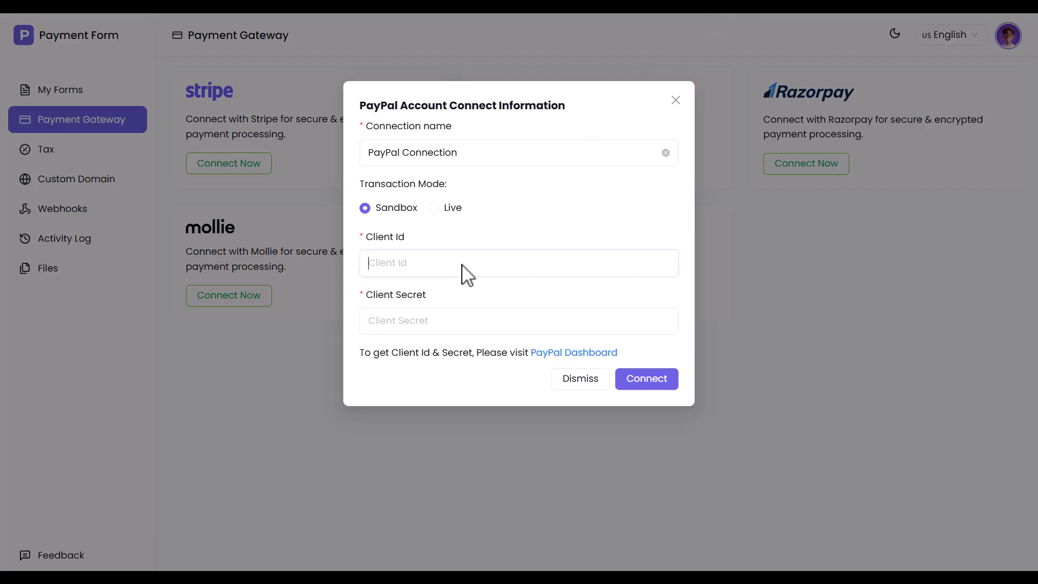
# Step: Paste the app's Client ID and secret key into Payment Form and connect PayPal
pyautogui.hotkey('ctrl', 'v')
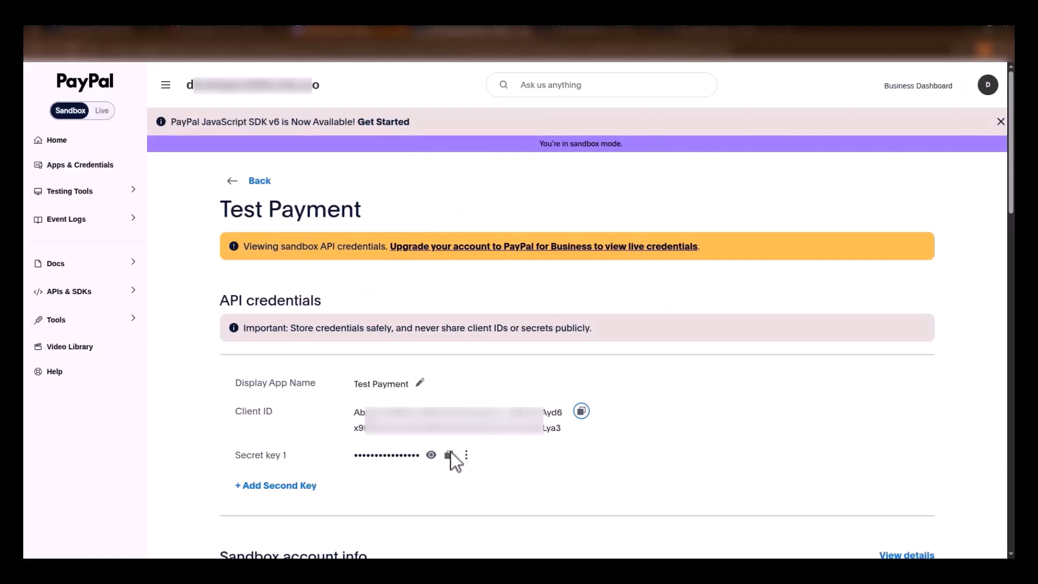
pyautogui.click(431, 454)
pyautogui.click(603, 454)
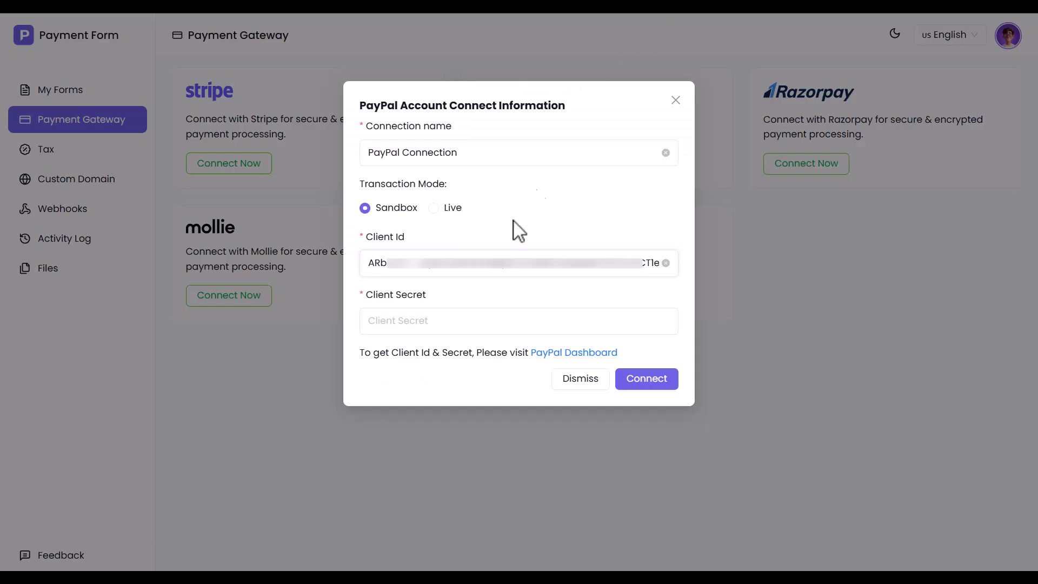
pyautogui.click(463, 324)
pyautogui.hotkey('ctrl', 'v')
pyautogui.click(648, 379)
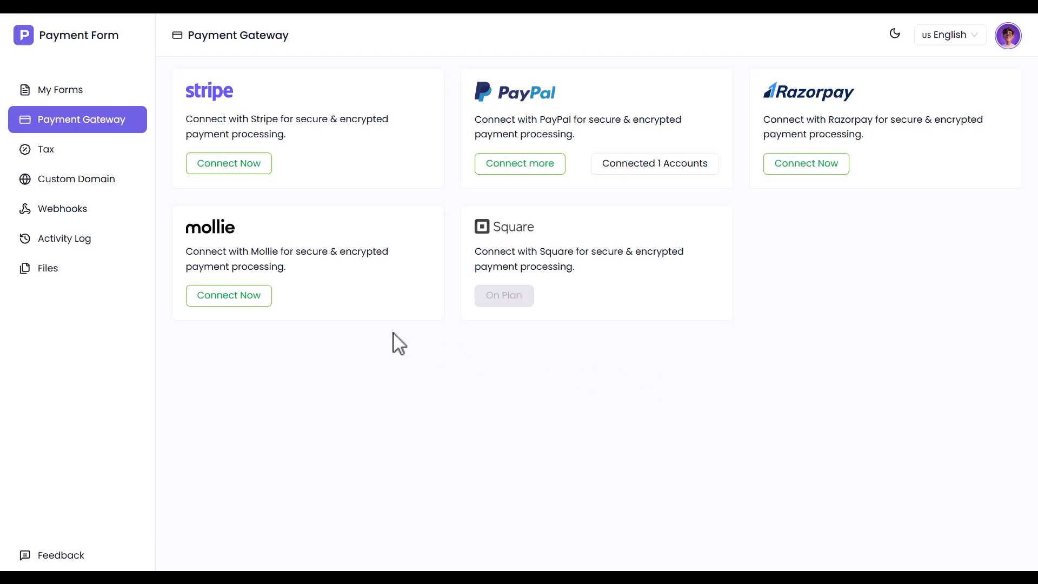
# Step: Start a Mollie connection and name it 'Mollie Connection'
pyautogui.click(223, 301)
pyautogui.click(468, 155)
pyautogui.hotkey('ctrl', 'v')
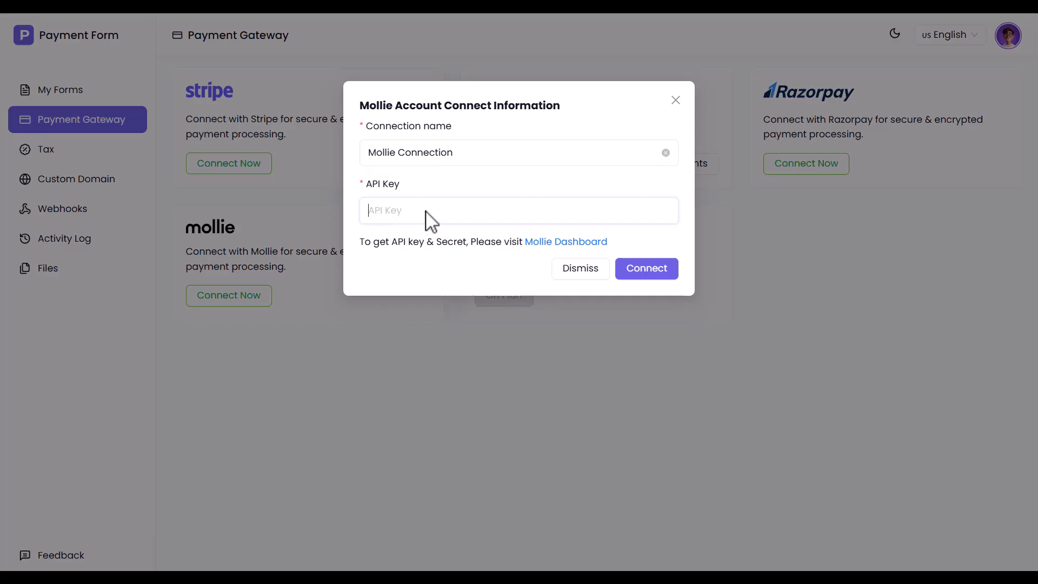
# Step: Open the Mollie Dashboard login and fill in the e-mail and password, keeping the login remembered
pyautogui.click(562, 243)
pyautogui.hotkey('ctrl', 'v')
pyautogui.click(466, 254)
pyautogui.write('••••••••••••')
pyautogui.click(394, 285)
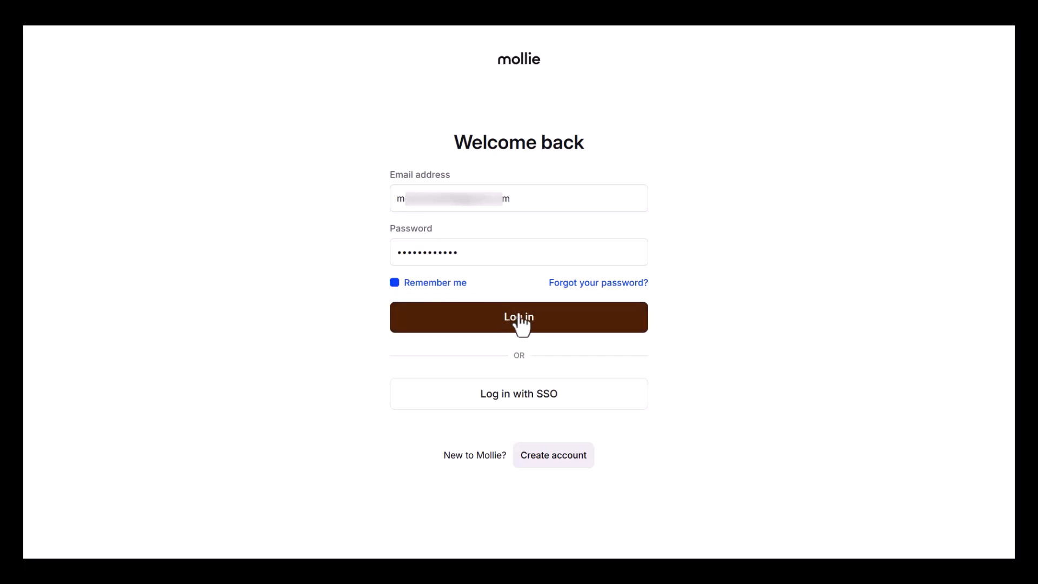
# Step: Log in to Mollie and create an access token described 'Test' for the Test profile
pyautogui.click(514, 318)
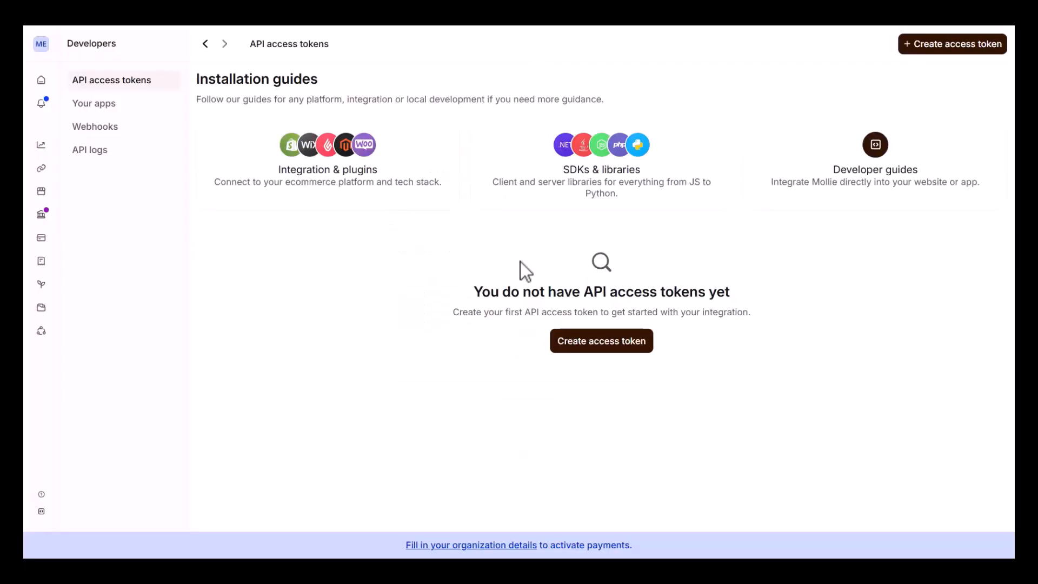
pyautogui.click(611, 342)
pyautogui.click(395, 125)
pyautogui.write('Test')
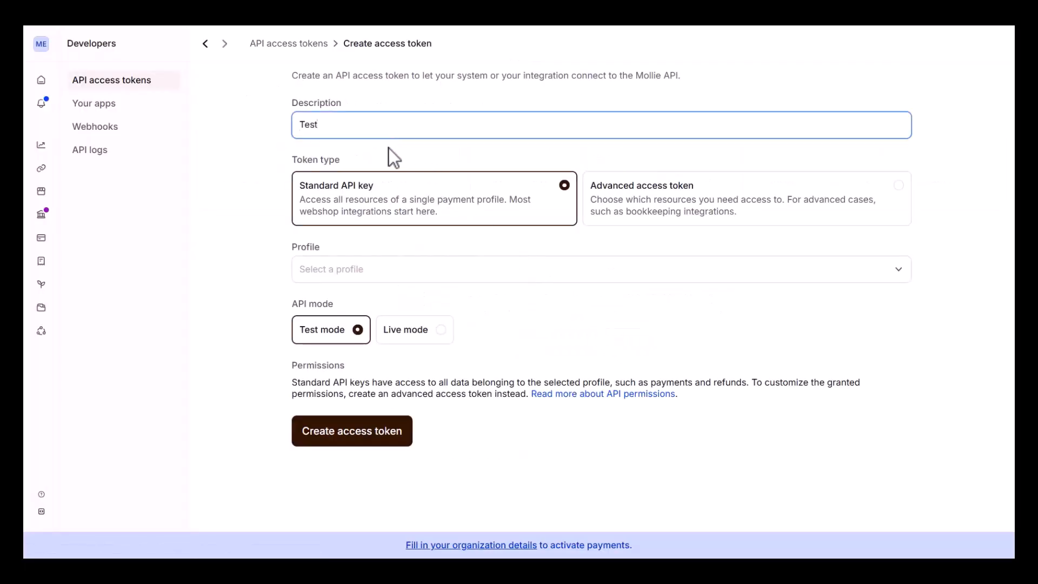
pyautogui.click(353, 275)
pyautogui.click(361, 303)
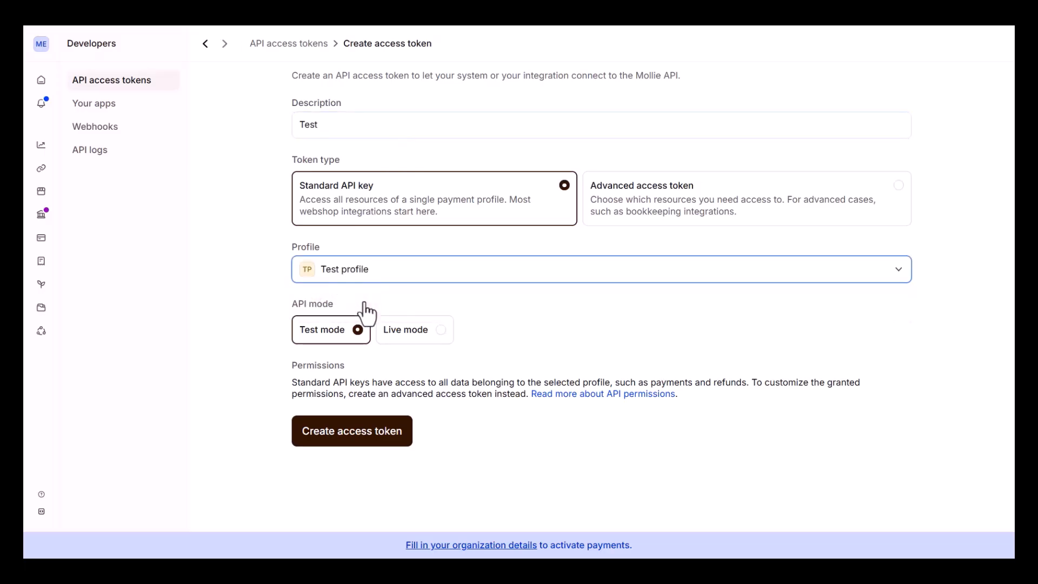
pyautogui.click(359, 436)
# Step: Copy the new access token into the Mollie connection's API Key field
pyautogui.click(449, 122)
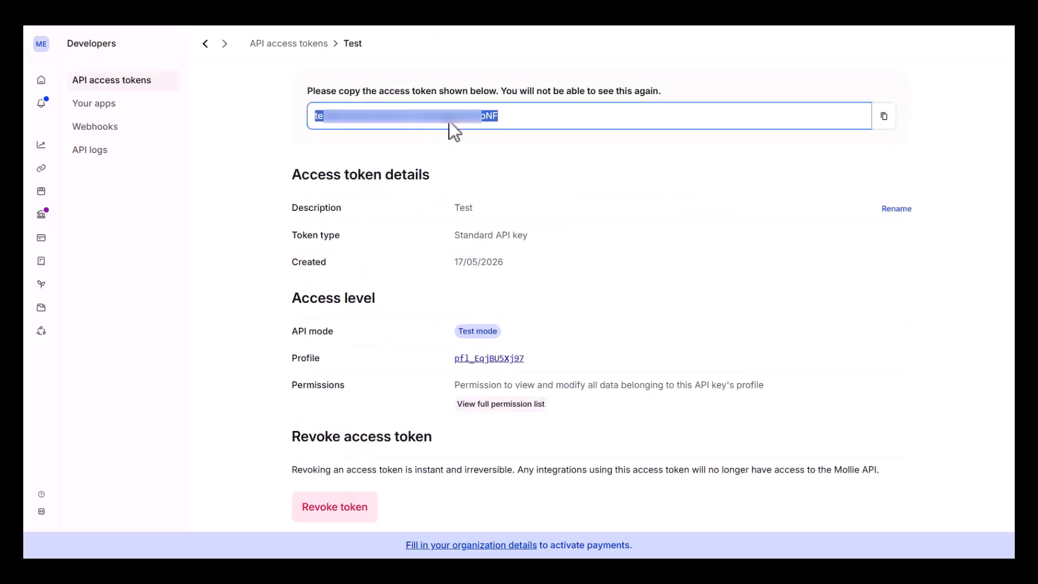
pyautogui.click(885, 117)
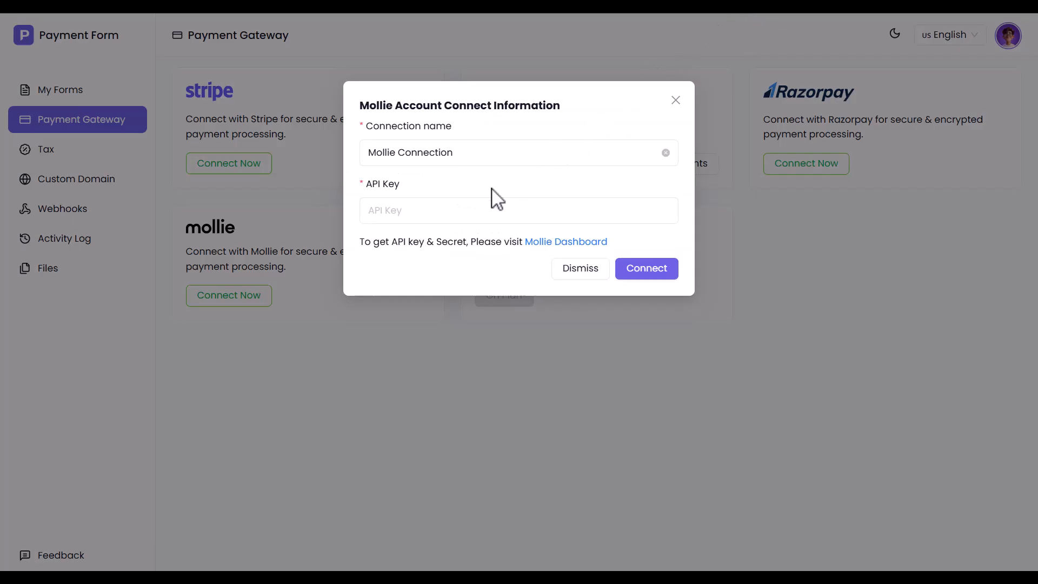
pyautogui.click(440, 218)
pyautogui.hotkey('ctrl', 'v')
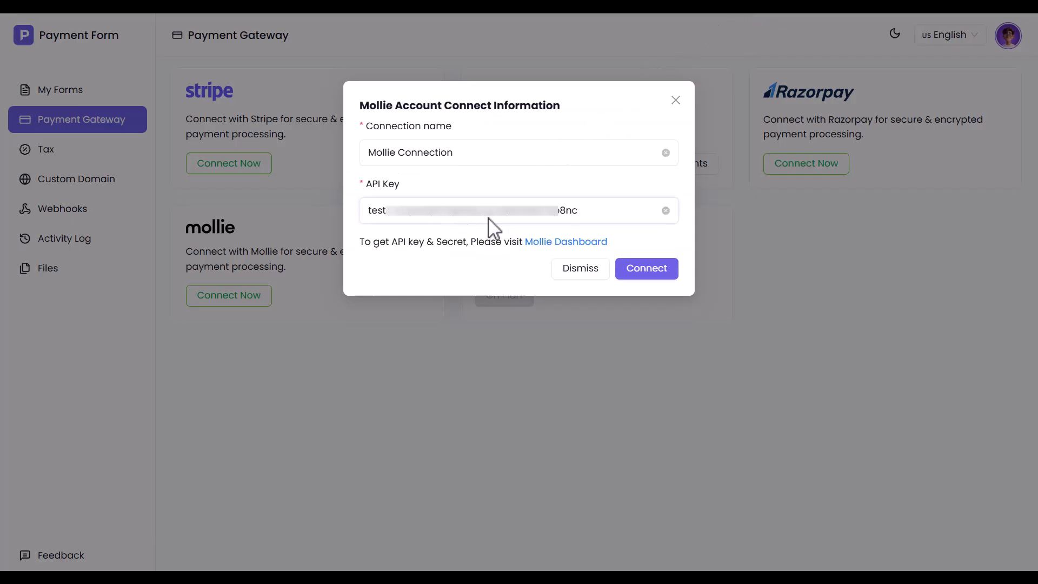
# Step: Connect Mollie, then add PayPal Connection and Mollie Connection as the Physical Product (Single) form's gateways
pyautogui.click(644, 273)
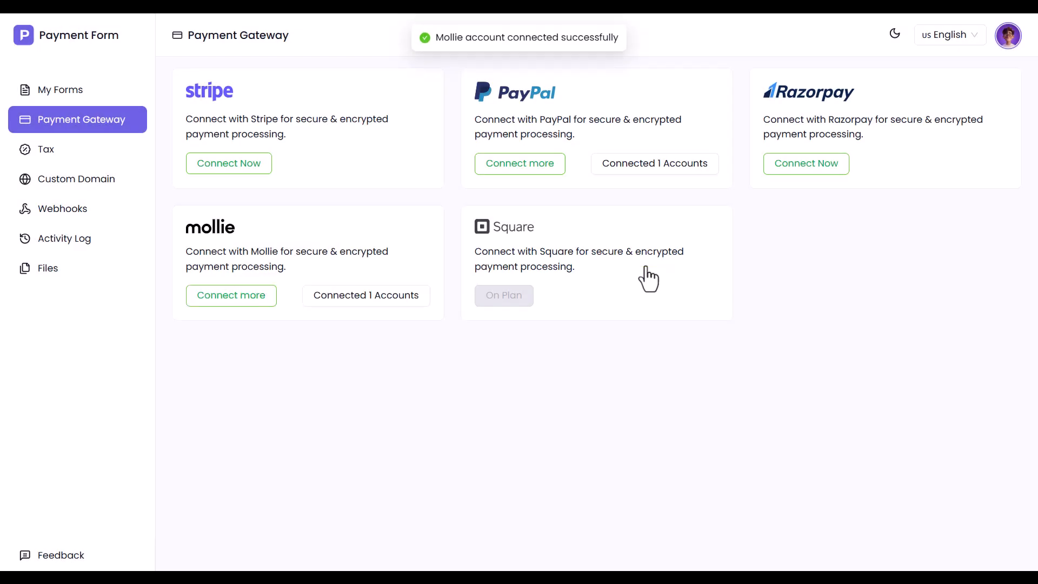
pyautogui.click(59, 91)
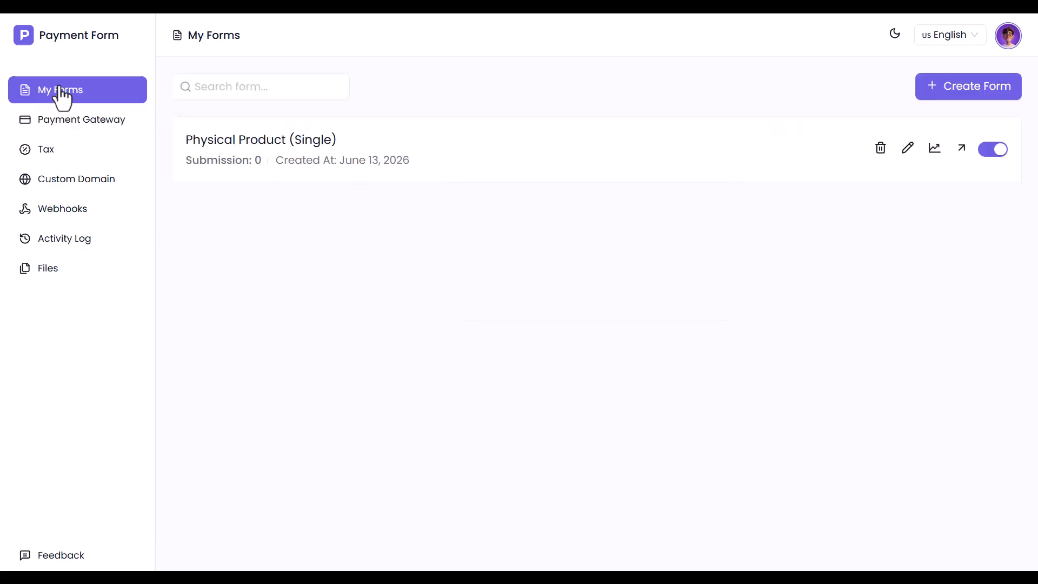
pyautogui.click(906, 154)
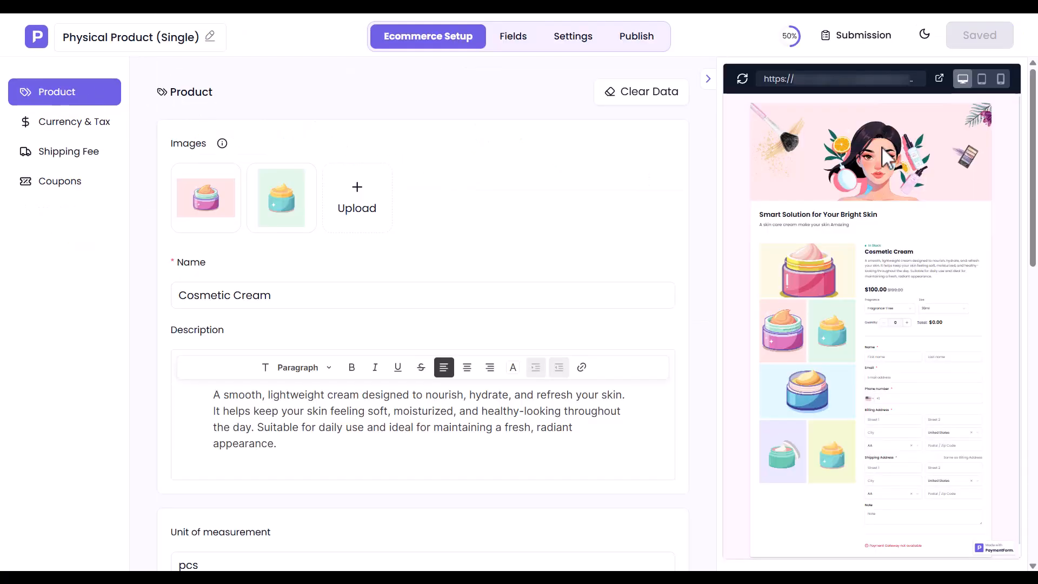
pyautogui.click(573, 39)
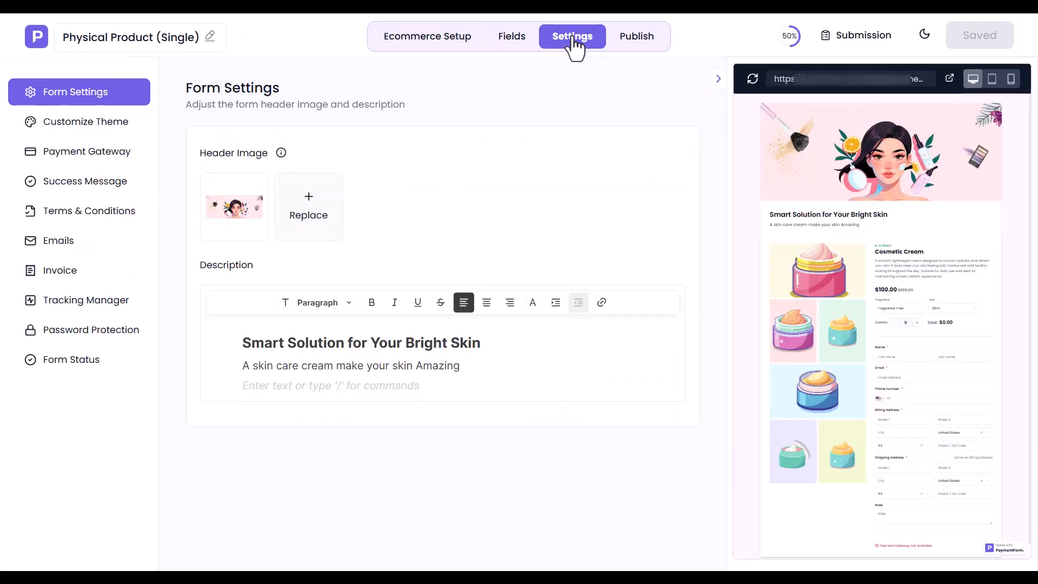
pyautogui.click(59, 157)
pyautogui.click(275, 187)
pyautogui.click(258, 217)
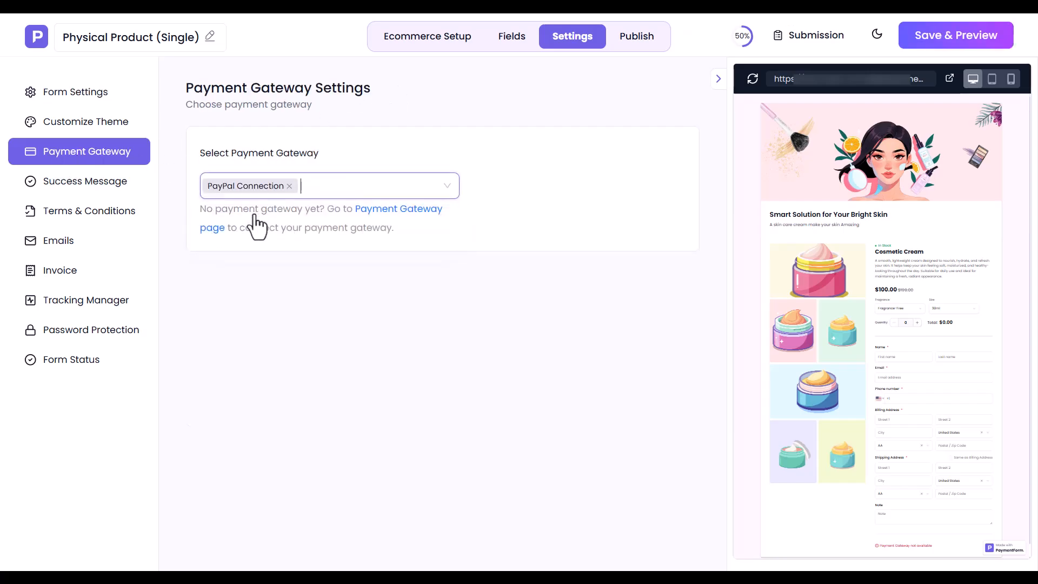
pyautogui.click(334, 186)
pyautogui.click(267, 236)
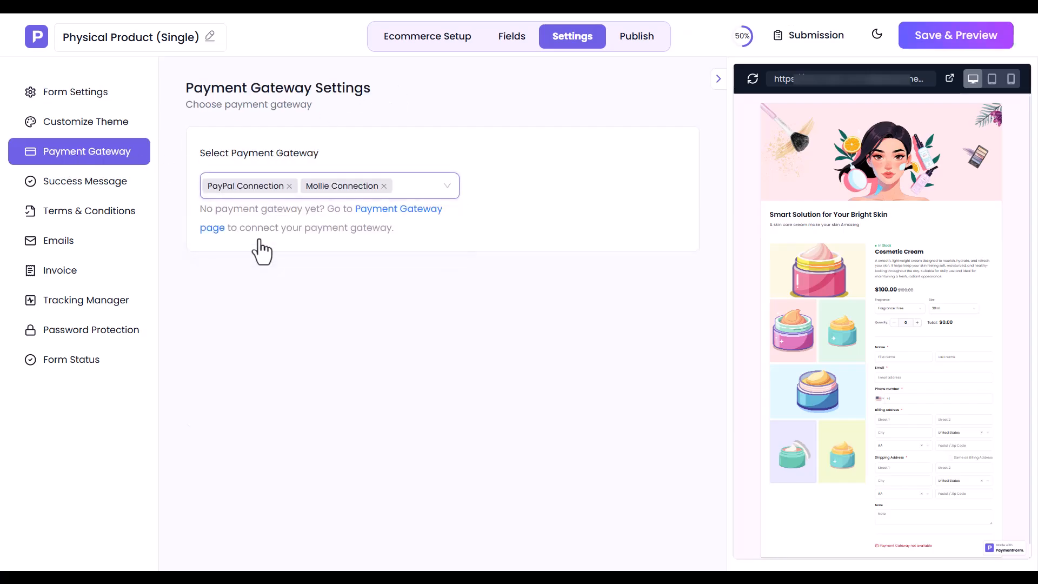
# Step: Enable Terms & Conditions on the form, keeping the default 'I agree to {{terms & conditions}}.' text
pyautogui.click(62, 189)
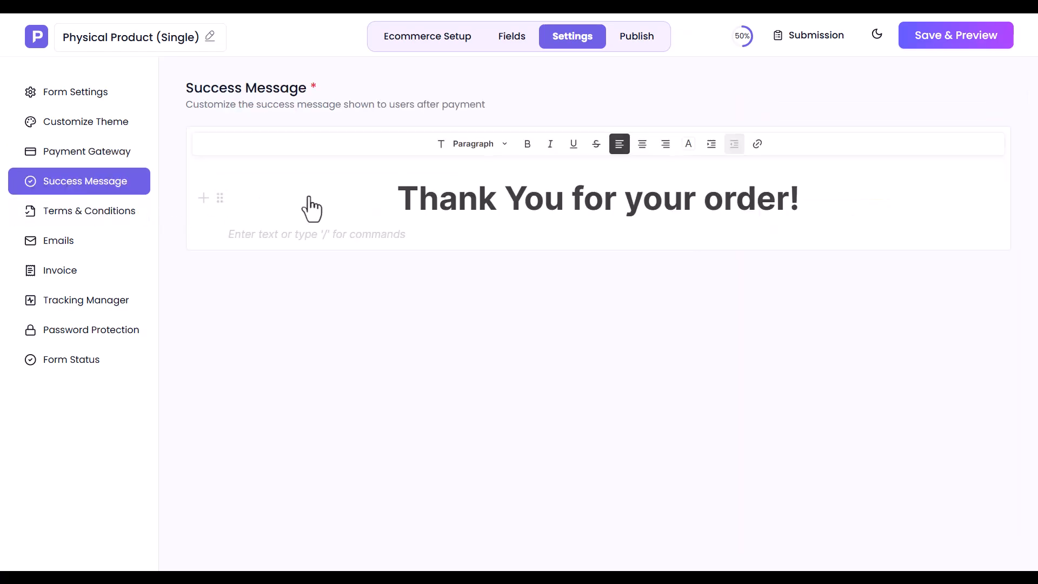
pyautogui.click(507, 200)
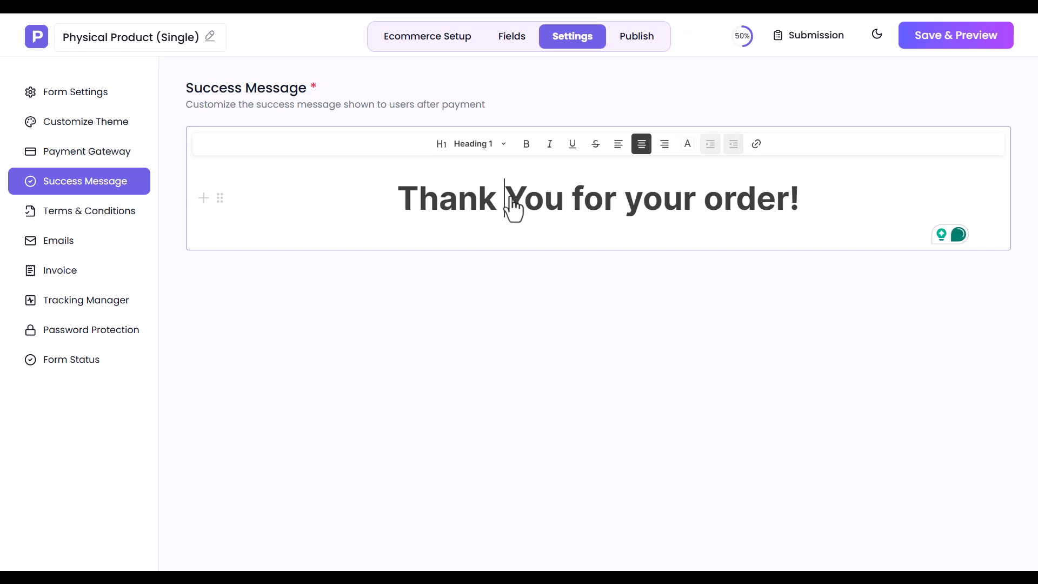
pyautogui.click(132, 214)
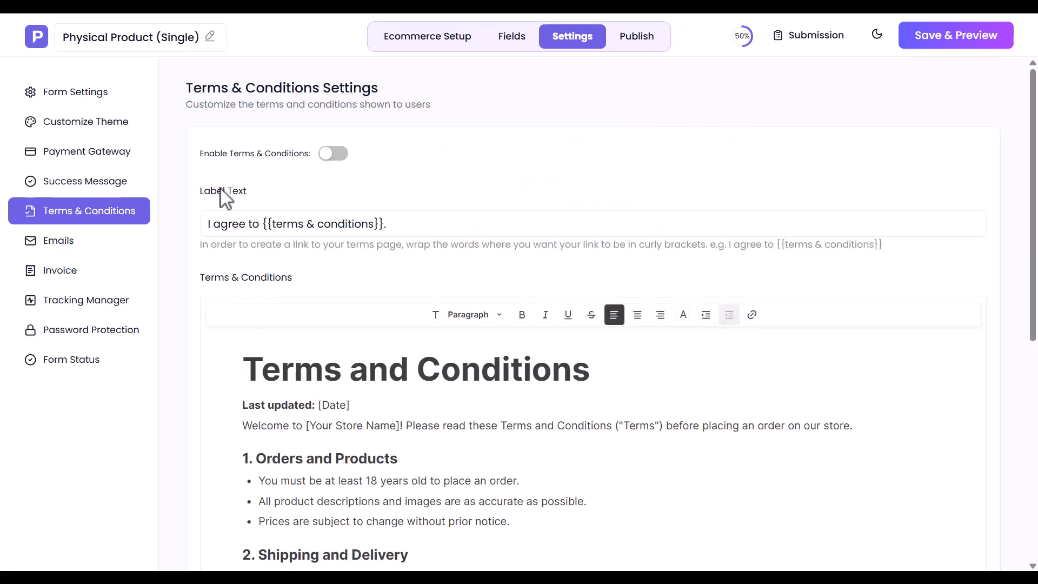
pyautogui.click(333, 154)
pyautogui.scroll(-8, 349, 167)
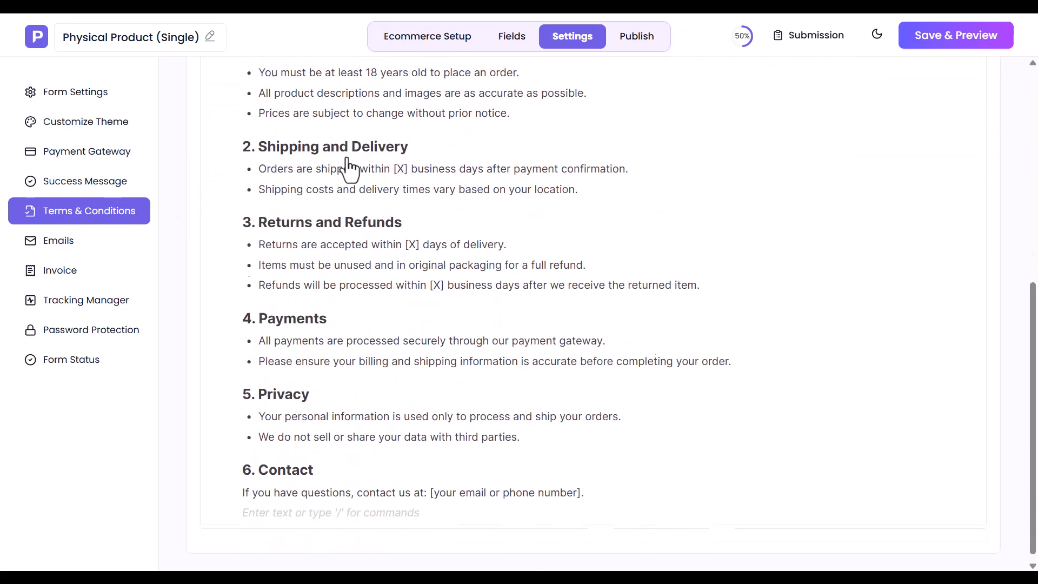
pyautogui.scroll(6, 349, 167)
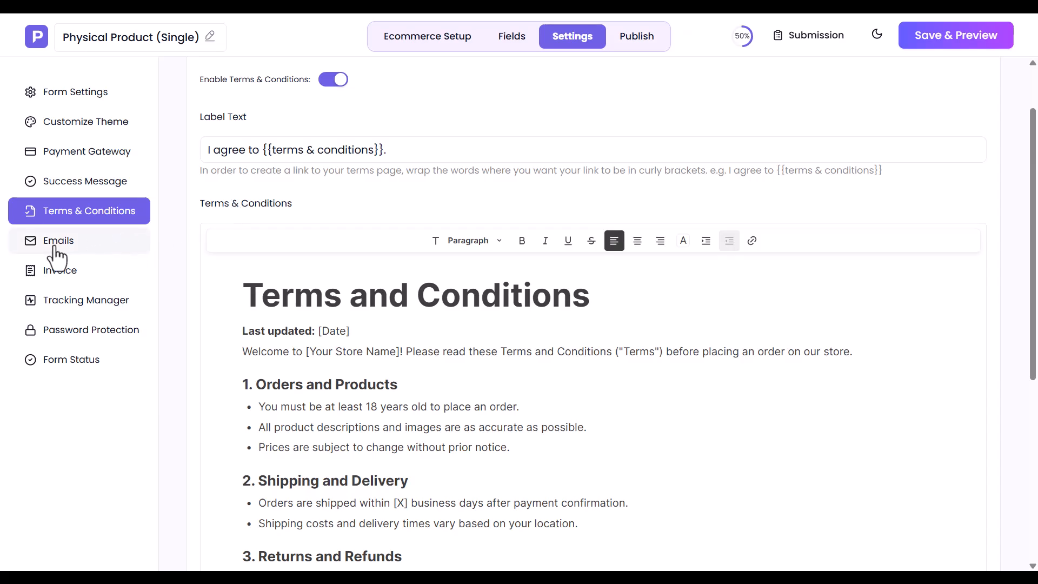
pyautogui.click(92, 247)
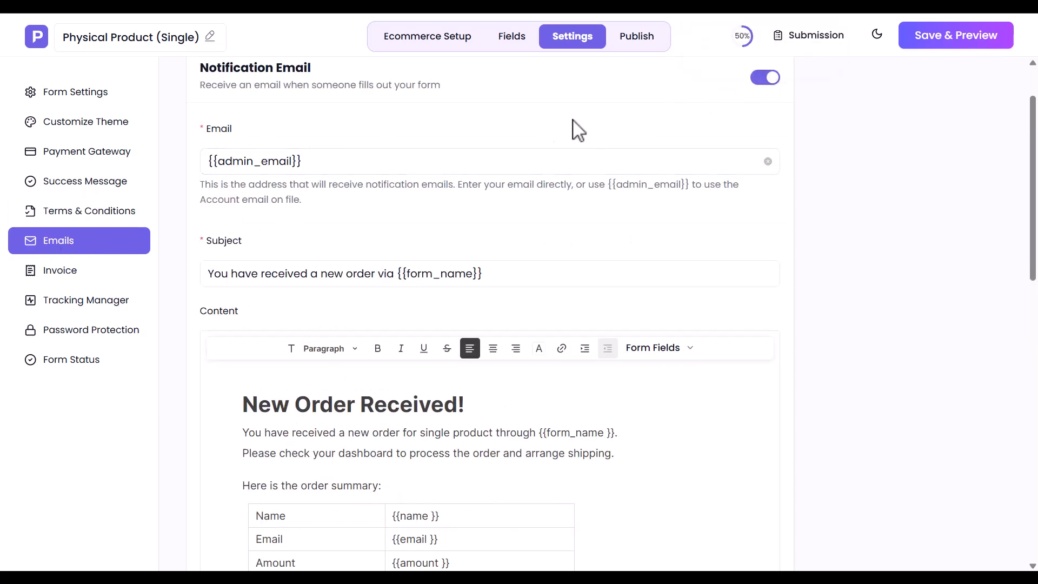
# Step: Review the Notification and Autoresponder emails, leaving their default content unchanged
pyautogui.scroll(-6, 343, 281)
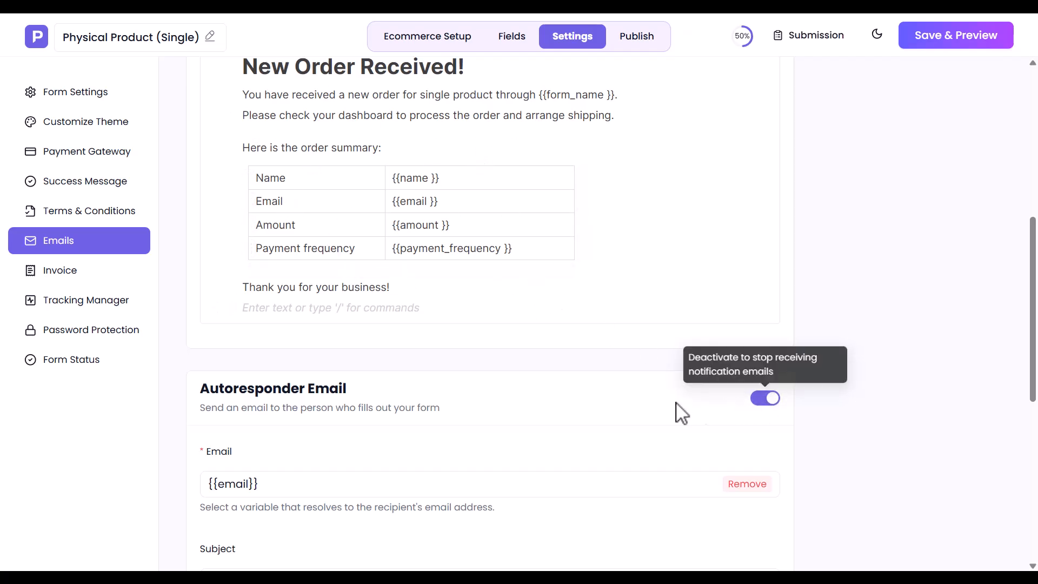
pyautogui.click(285, 489)
pyautogui.scroll(-7, 285, 492)
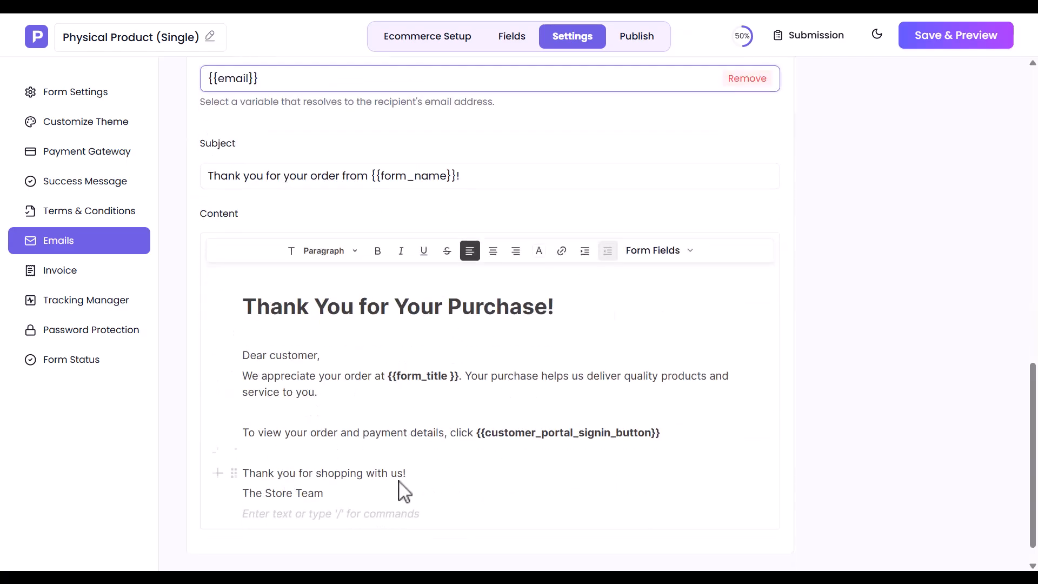
pyautogui.click(63, 272)
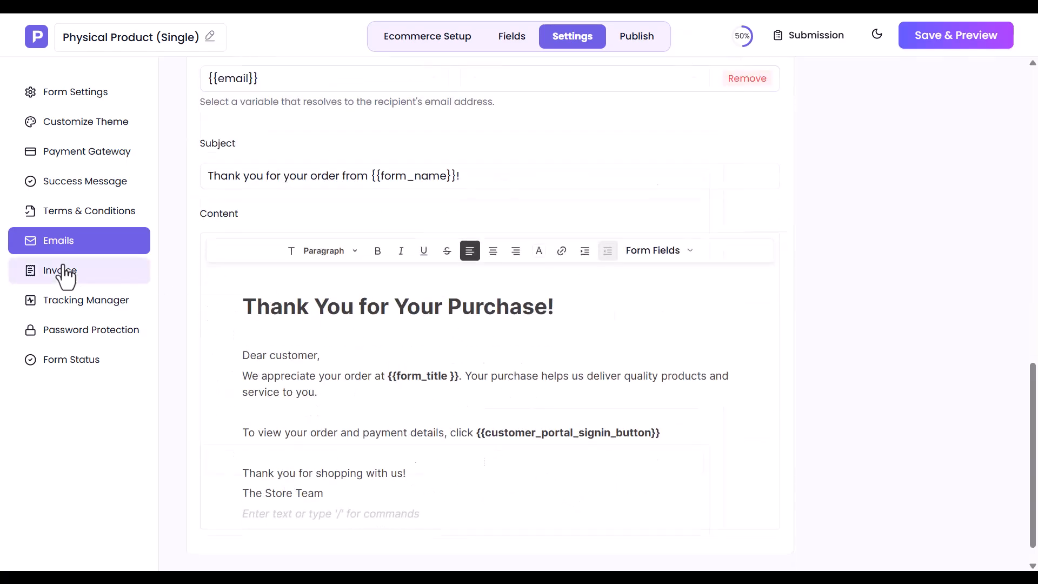
pyautogui.scroll(4, 371, 297)
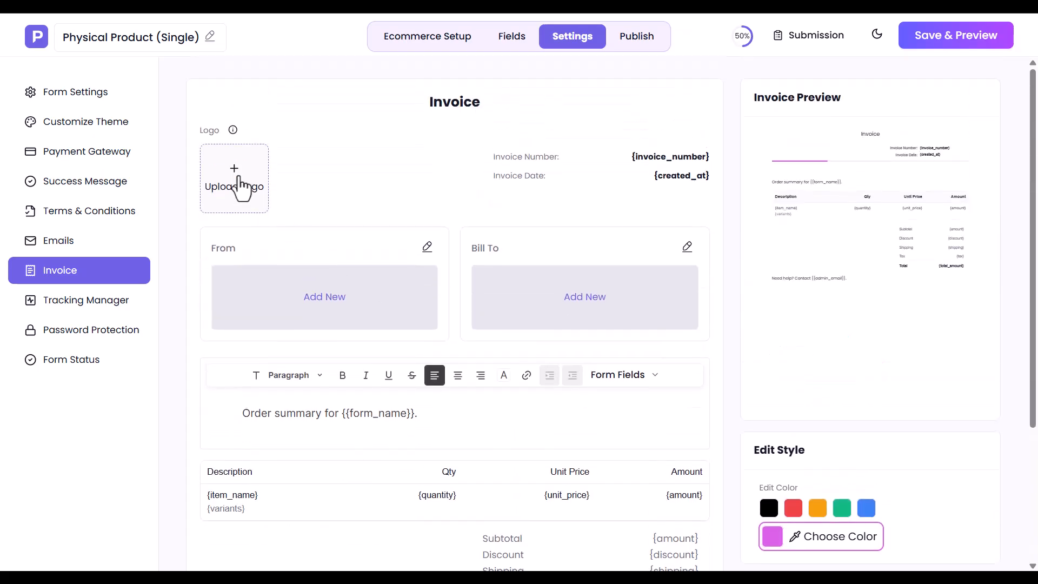
# Step: Upload Physical-Single-Product.webp as the invoice logo and enter the sender's name, e-mail and mobile number
pyautogui.click(236, 178)
pyautogui.doubleClick(465, 114)
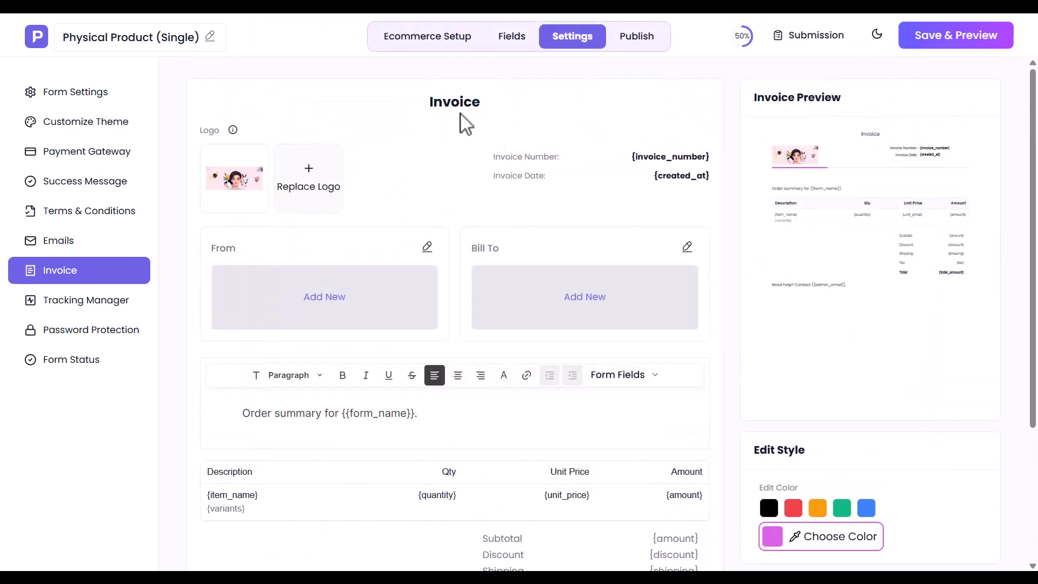
pyautogui.click(325, 297)
pyautogui.click(442, 154)
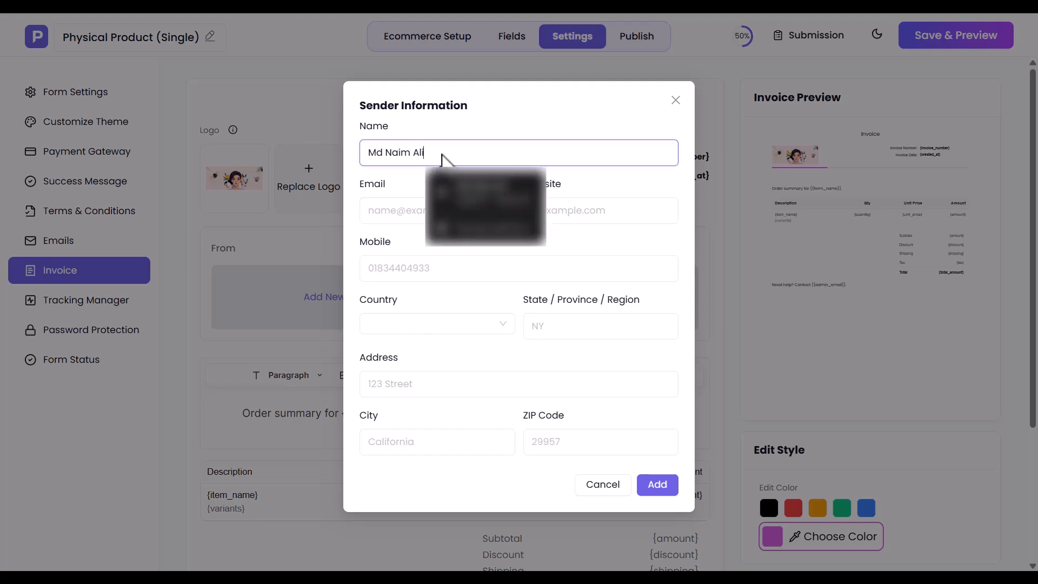
pyautogui.click(369, 211)
pyautogui.write('al...m')
pyautogui.click(374, 266)
pyautogui.write('0...5')
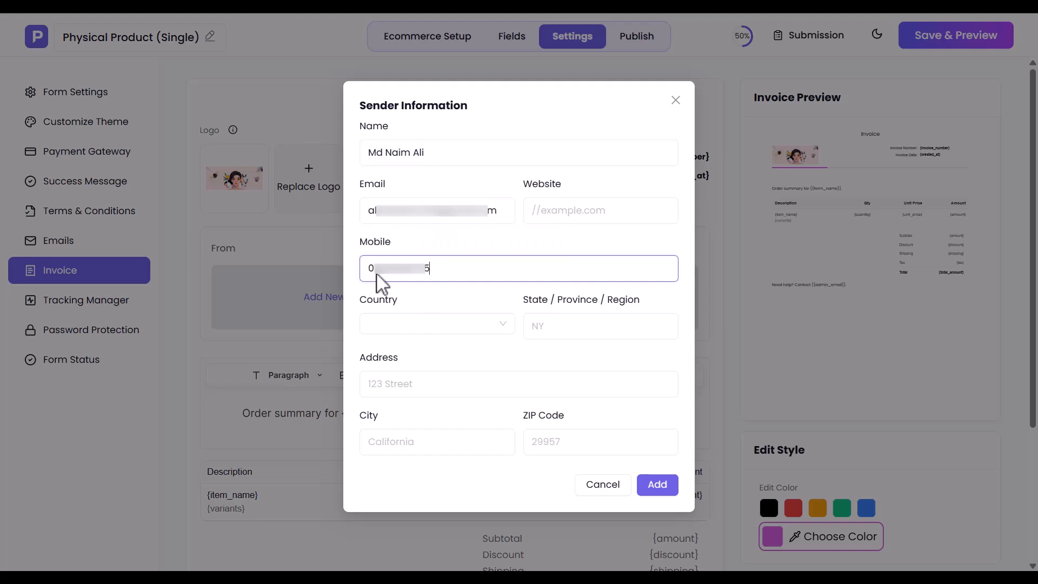
# Step: Set the sender's country to Bangladesh, fill in city and ZIP code, and save the sender details
pyautogui.click(408, 324)
pyautogui.write('Ban')
pyautogui.click(382, 384)
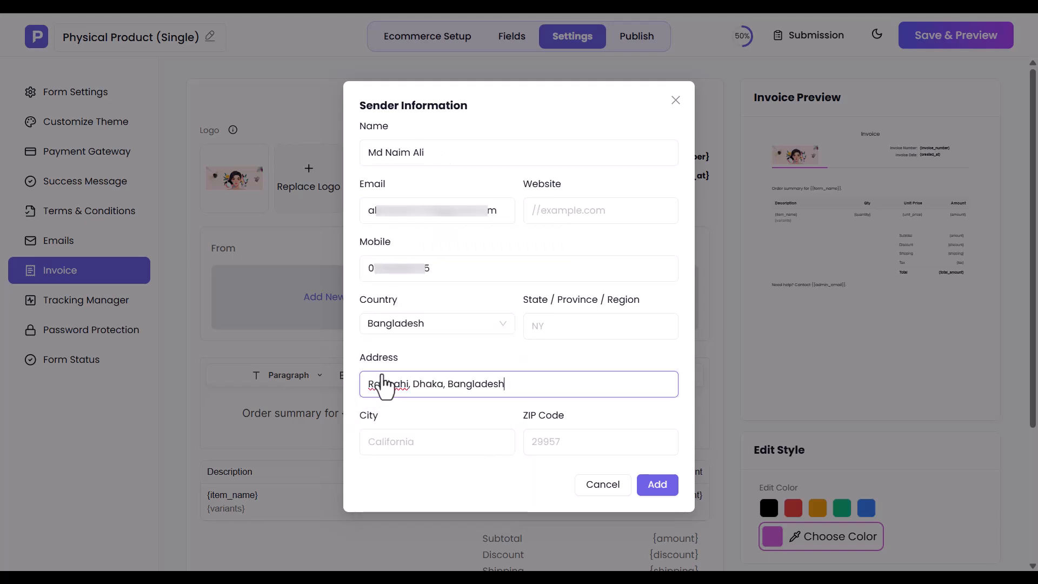
pyautogui.click(425, 449)
pyautogui.write('Rajshahi')
pyautogui.click(552, 449)
pyautogui.write('6300')
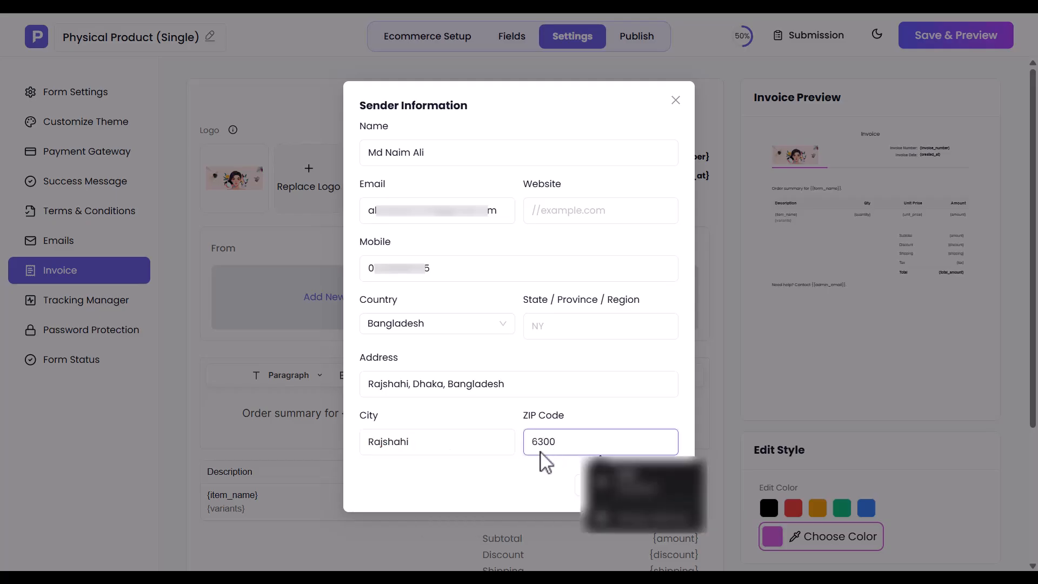
pyautogui.click(658, 489)
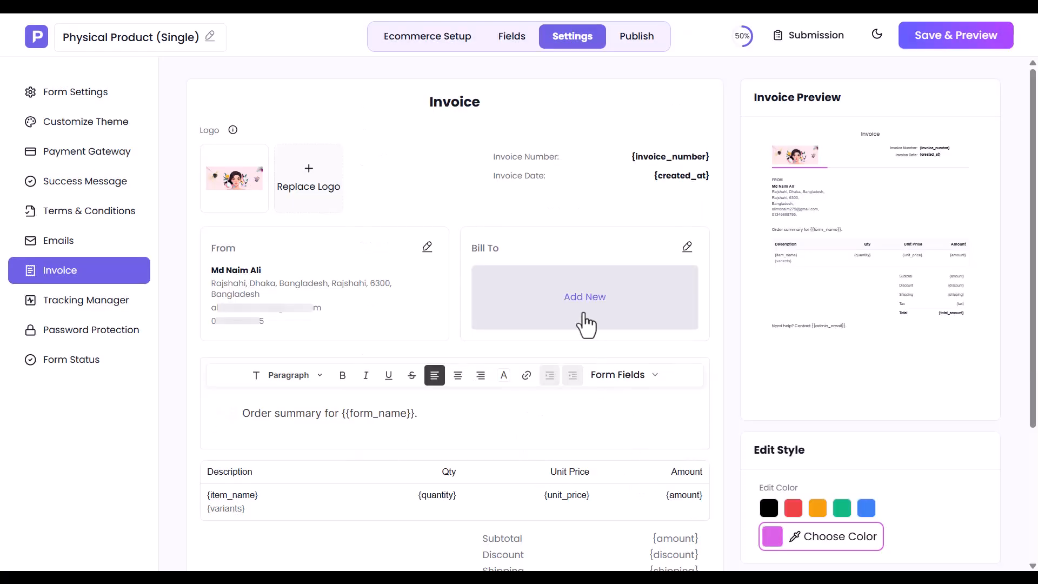
# Step: Fill Bill To with the customer's name, email, phone and shipping address variables
pyautogui.click(589, 328)
pyautogui.click(688, 280)
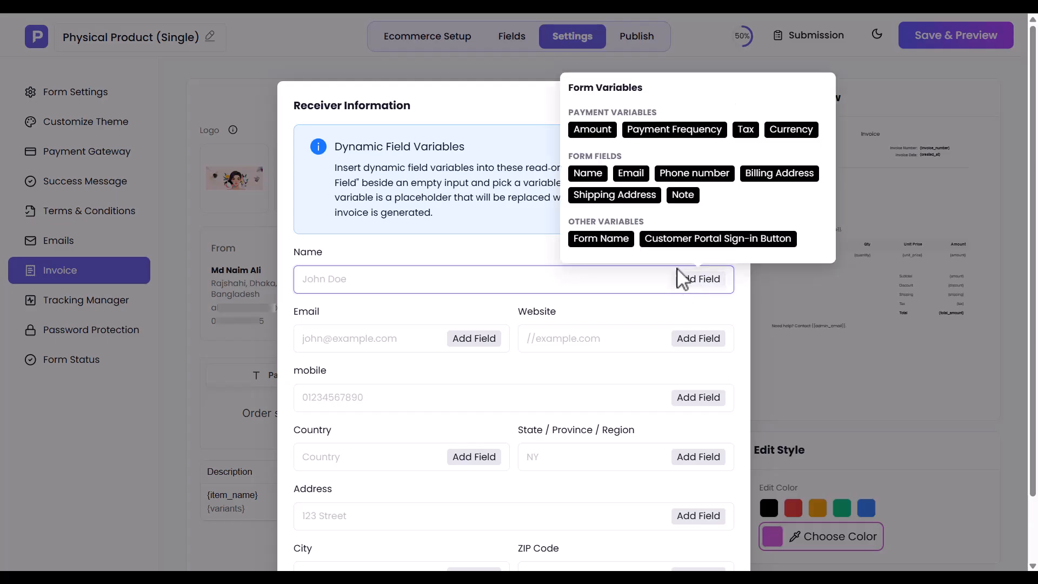
pyautogui.click(588, 174)
pyautogui.click(474, 338)
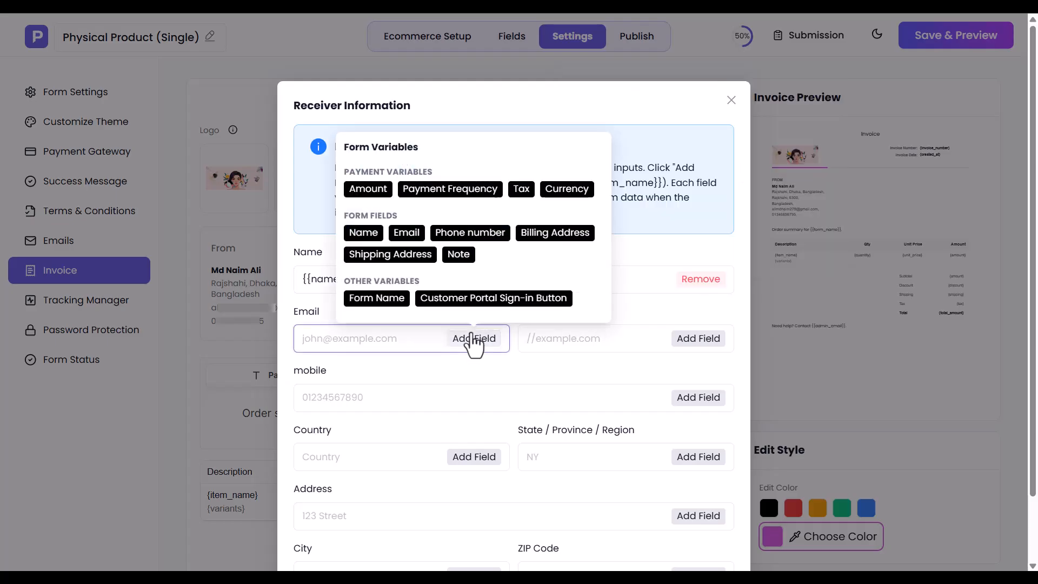
pyautogui.click(416, 238)
pyautogui.click(698, 398)
pyautogui.click(691, 293)
pyautogui.scroll(-2, 690, 294)
pyautogui.click(698, 442)
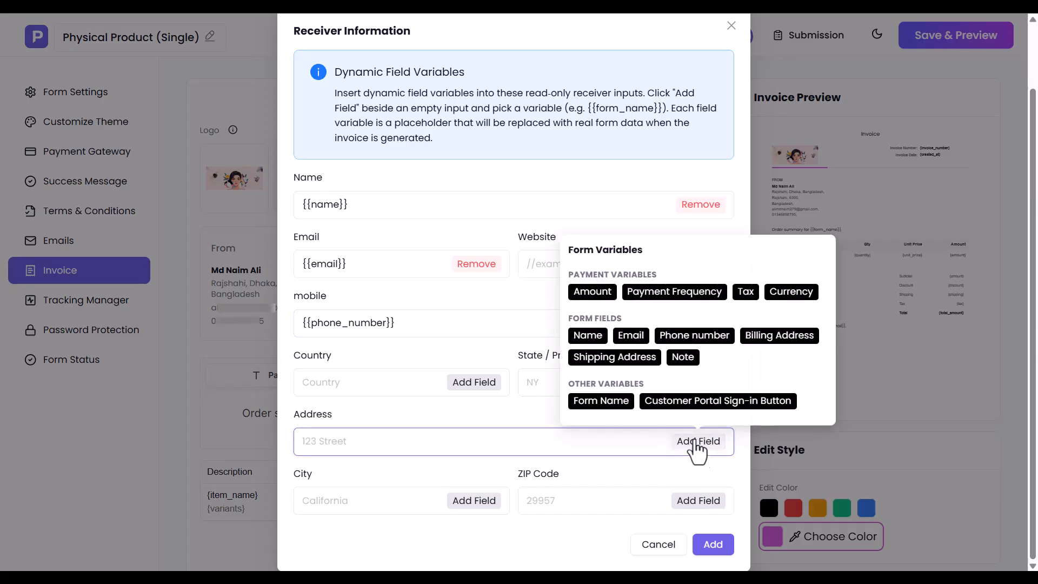
pyautogui.click(617, 358)
pyautogui.click(714, 544)
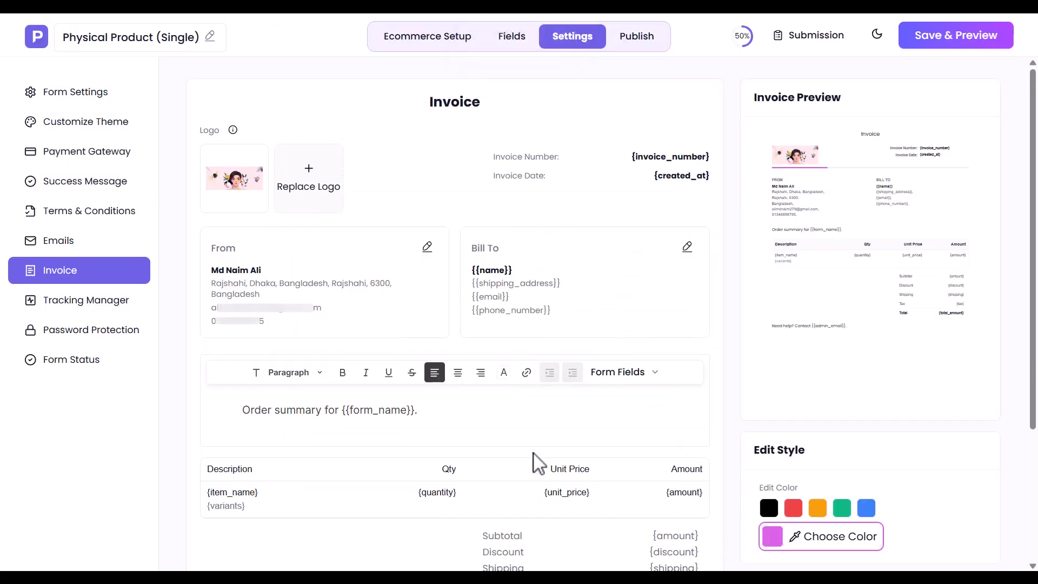
pyautogui.click(83, 303)
# Step: Leave Meta Pixel and Google Analytics tracking turned off
pyautogui.click(611, 145)
pyautogui.click(611, 145)
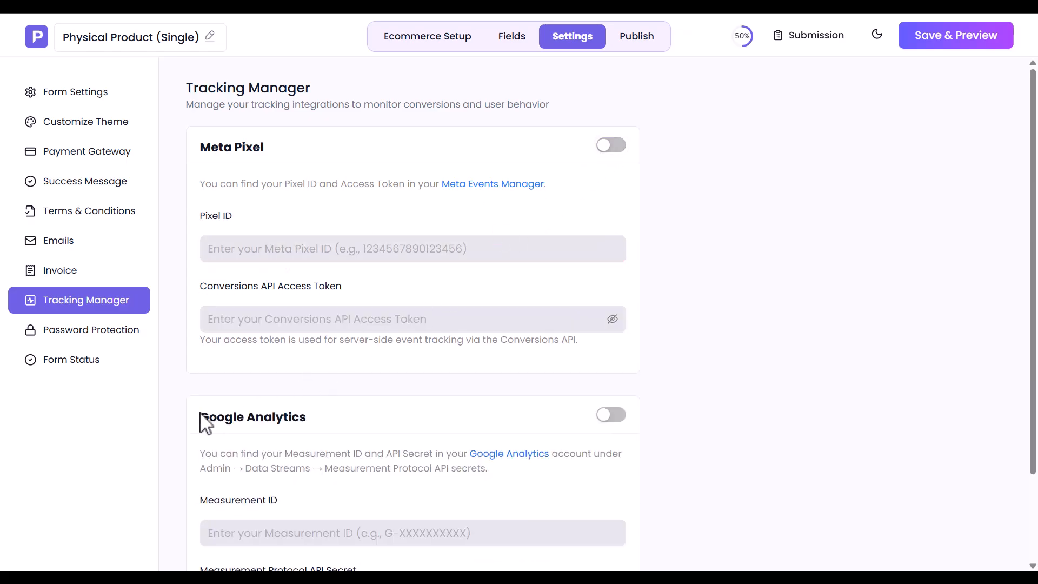
pyautogui.click(615, 415)
pyautogui.click(615, 415)
# Step: Leave password protection set to No for the form
pyautogui.click(21, 330)
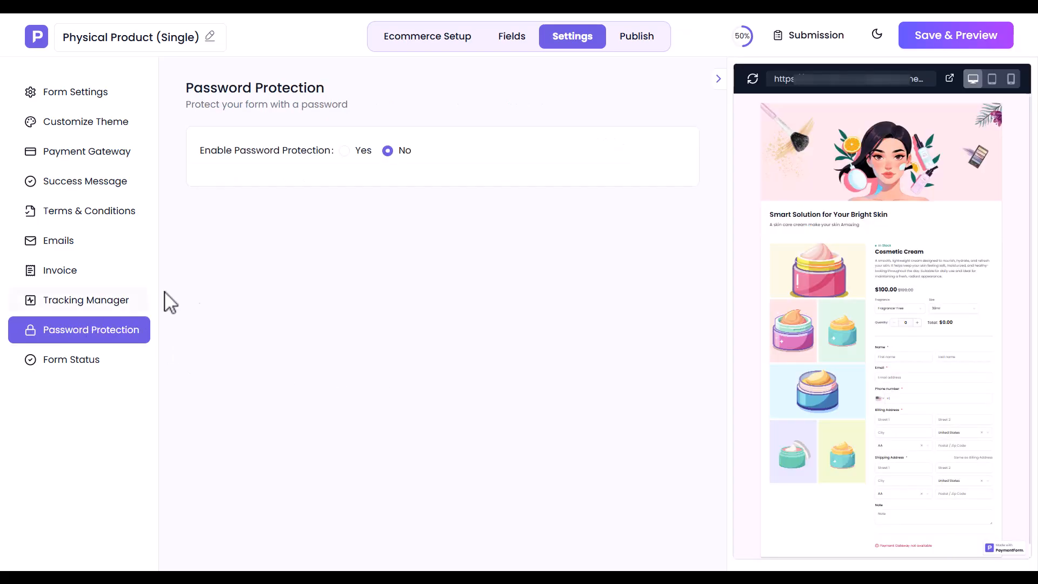
pyautogui.click(353, 154)
pyautogui.click(297, 186)
pyautogui.hotkey('ctrl', 'v')
pyautogui.click(373, 261)
pyautogui.click(388, 151)
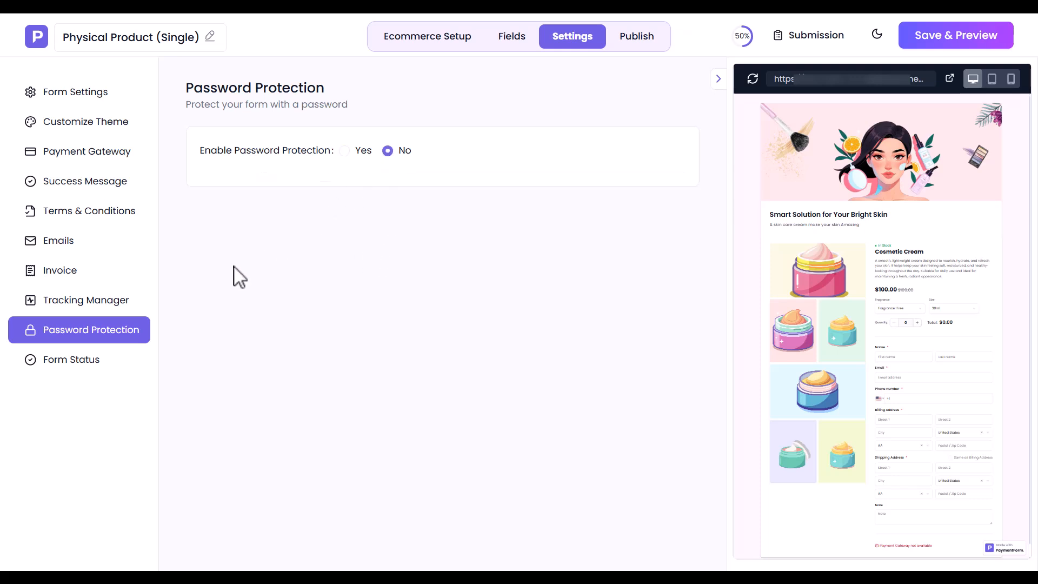
# Step: Keep the form status Enabled and save the form settings
pyautogui.click(75, 367)
pyautogui.click(319, 189)
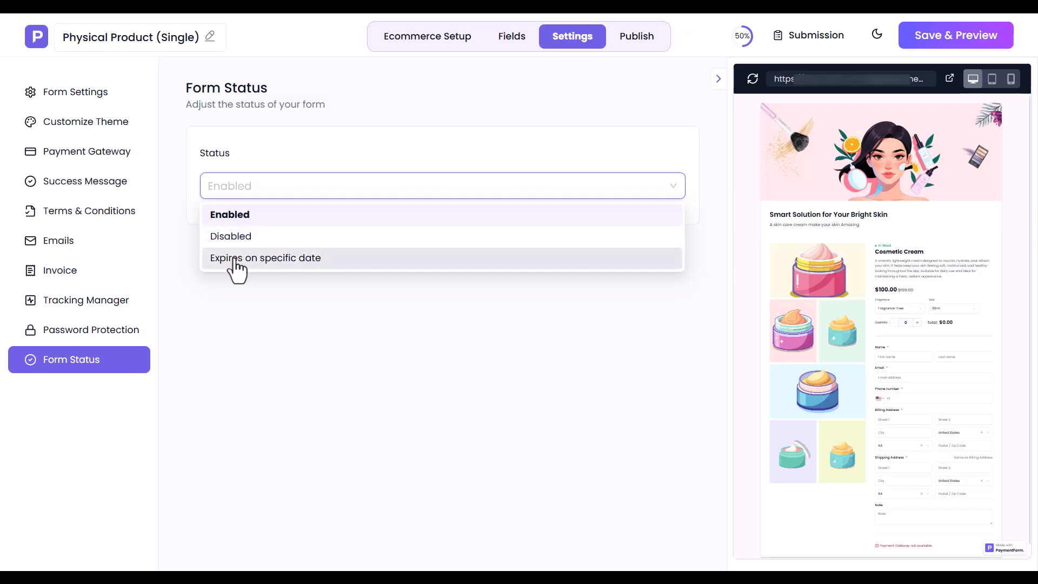
pyautogui.click(241, 216)
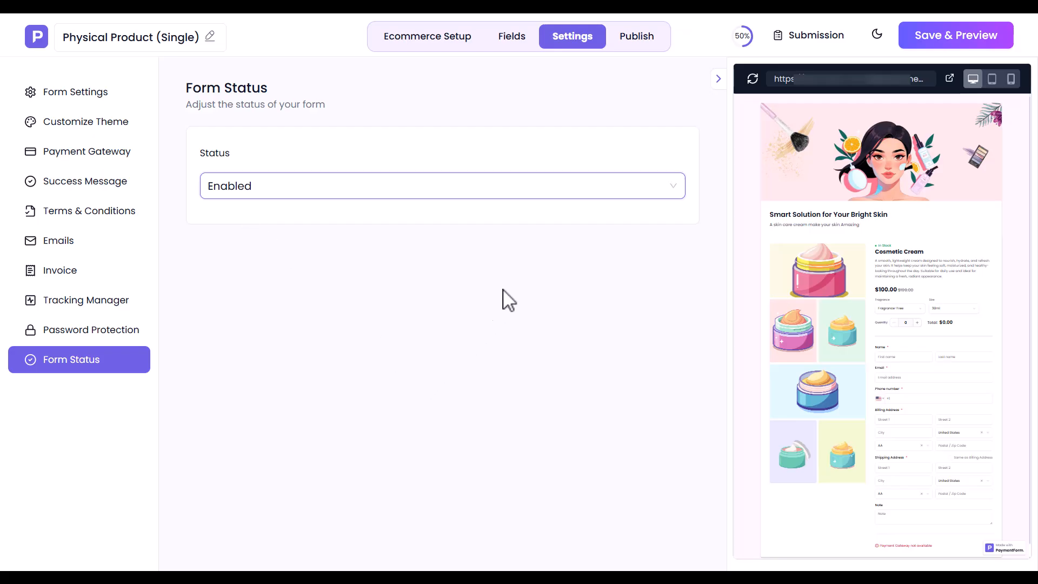
pyautogui.click(967, 38)
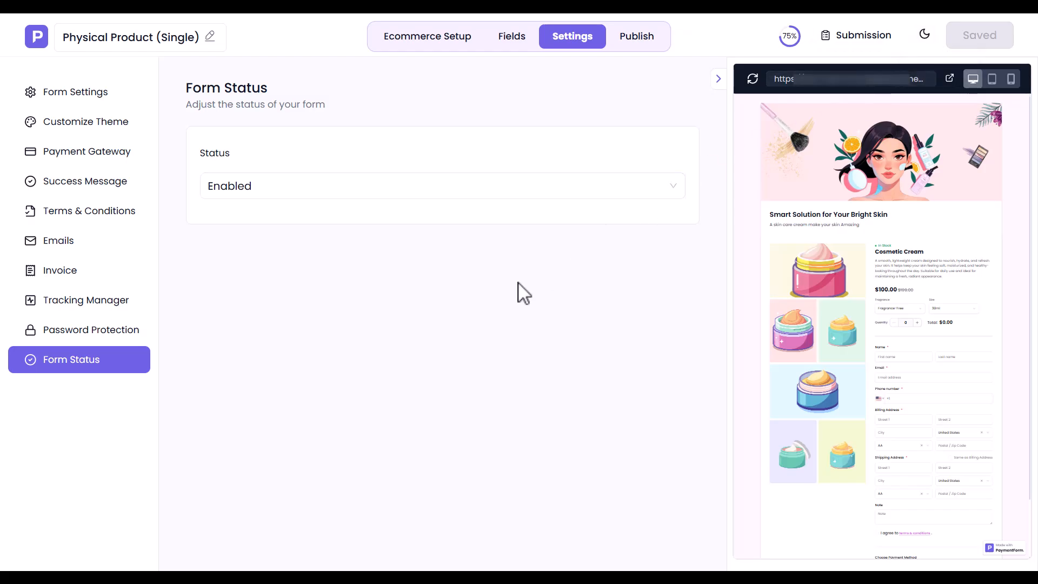
# Step: Bring up the Publish page and select the form's share link and embed code
pyautogui.click(652, 38)
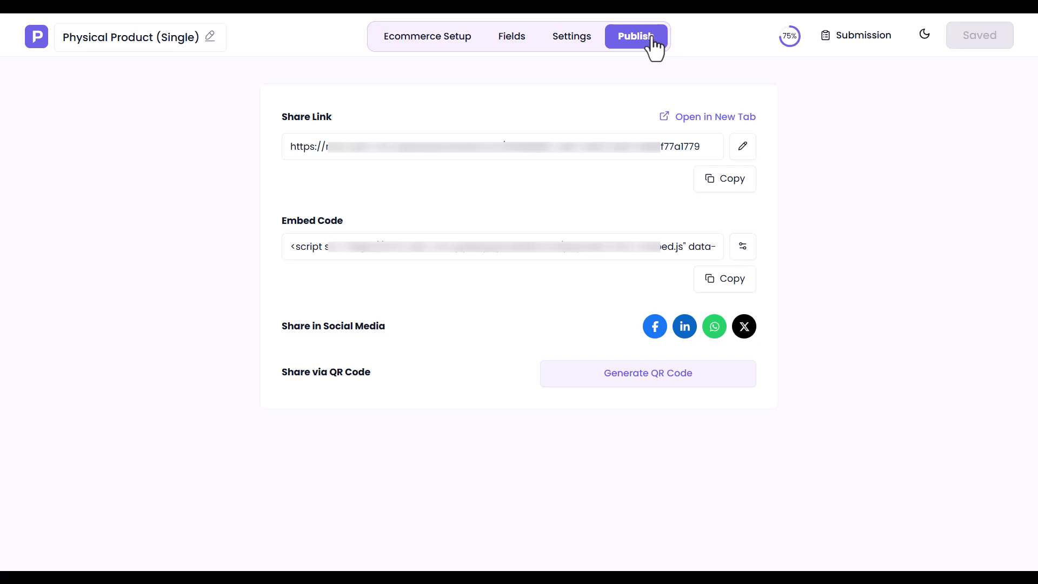
pyautogui.click(435, 151)
pyautogui.click(470, 250)
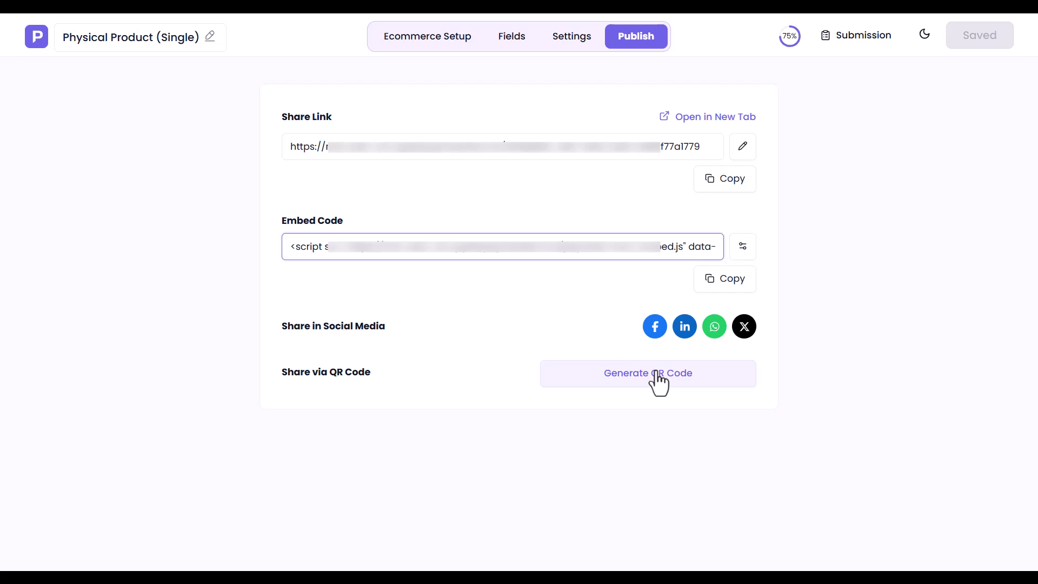
# Step: On the live order form, choose Floral Scents cream in 100ml size and raise the quantity
pyautogui.click(713, 118)
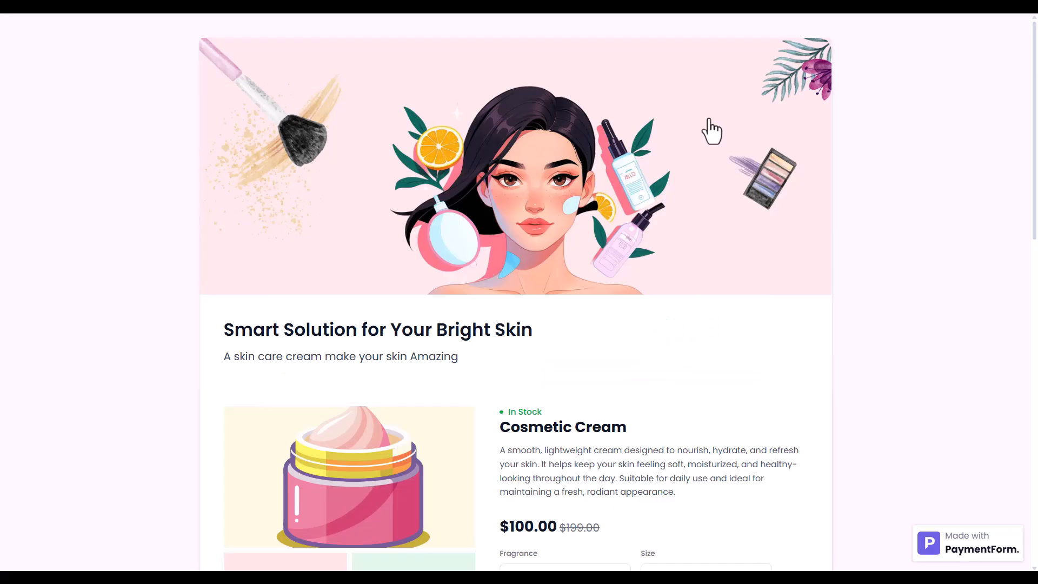
pyautogui.scroll(-13, 711, 130)
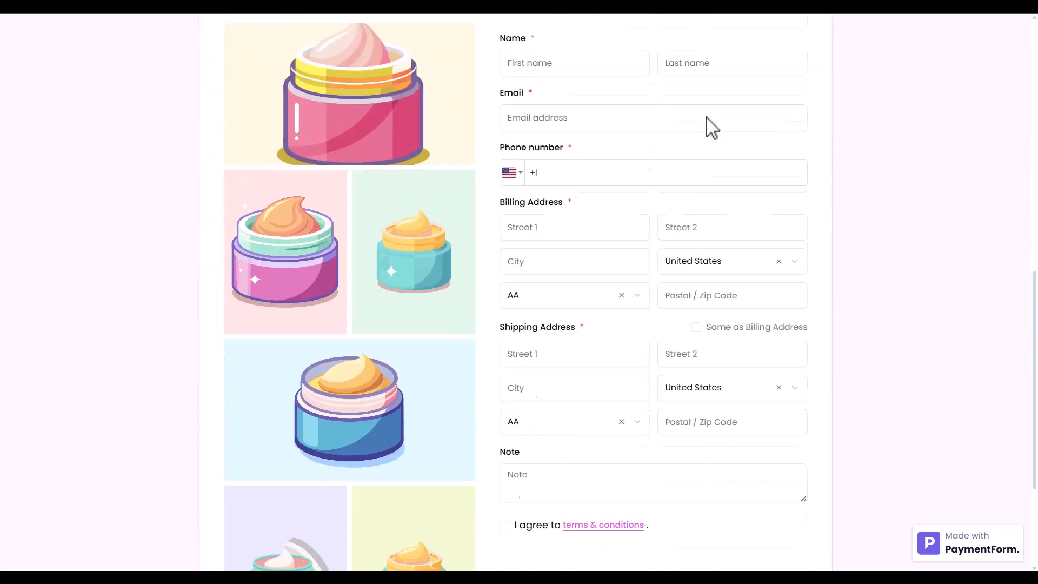
pyautogui.scroll(12, 711, 127)
pyautogui.scroll(-5, 711, 128)
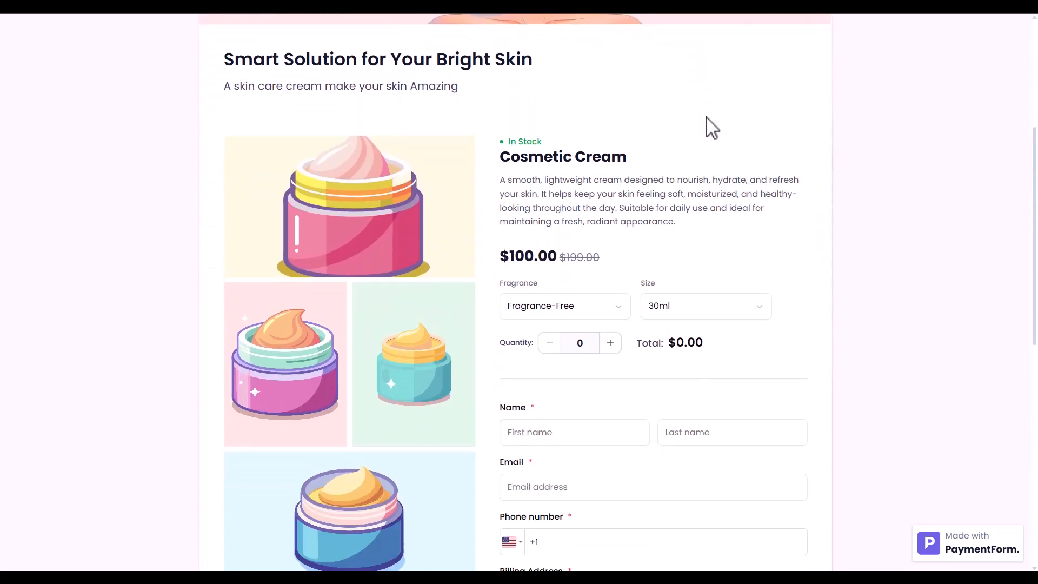
pyautogui.click(565, 312)
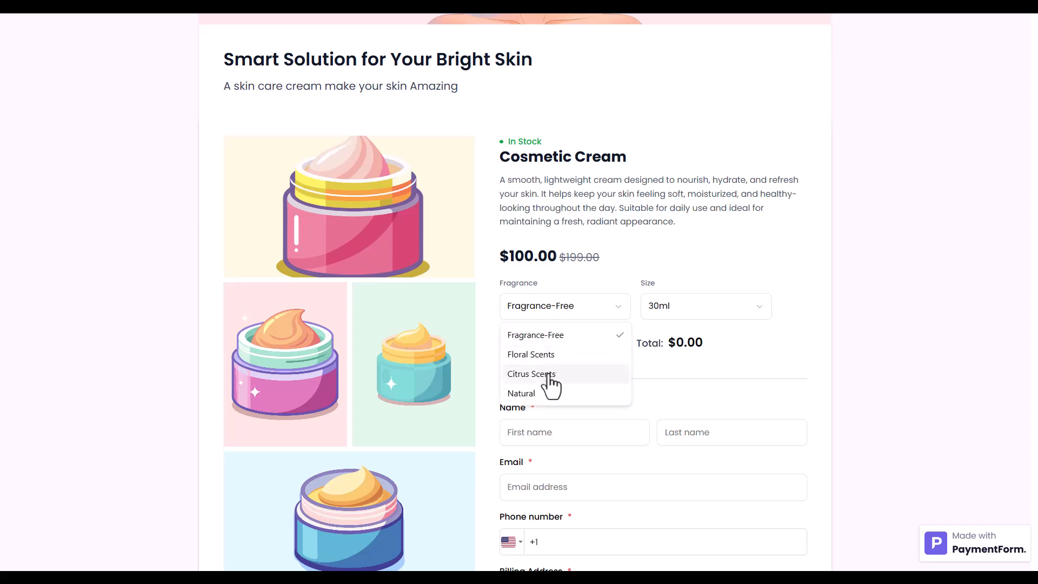
pyautogui.click(551, 393)
pyautogui.click(557, 320)
pyautogui.click(552, 352)
pyautogui.click(665, 316)
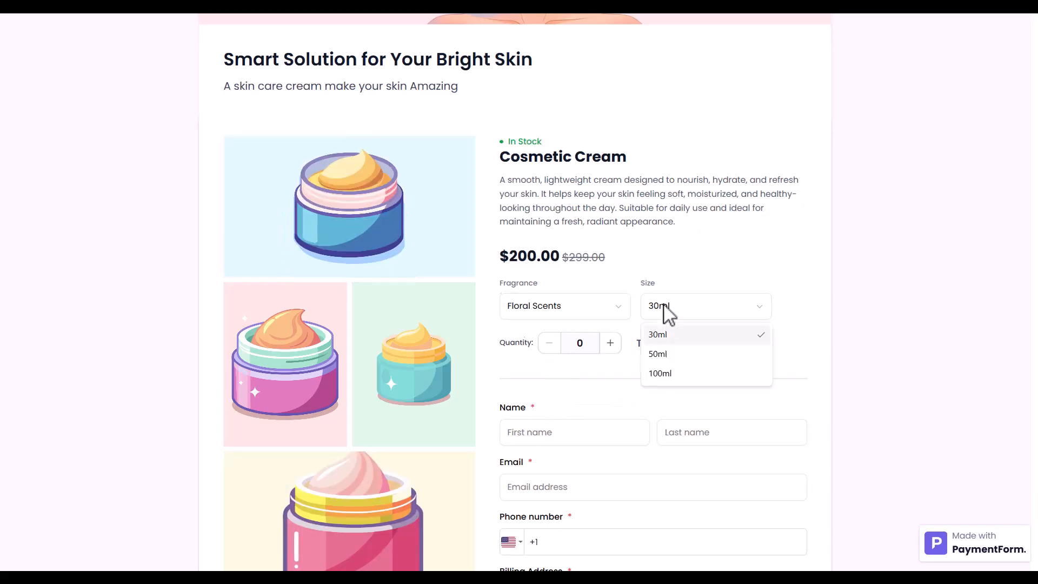
pyautogui.click(664, 355)
pyautogui.click(674, 315)
pyautogui.click(672, 373)
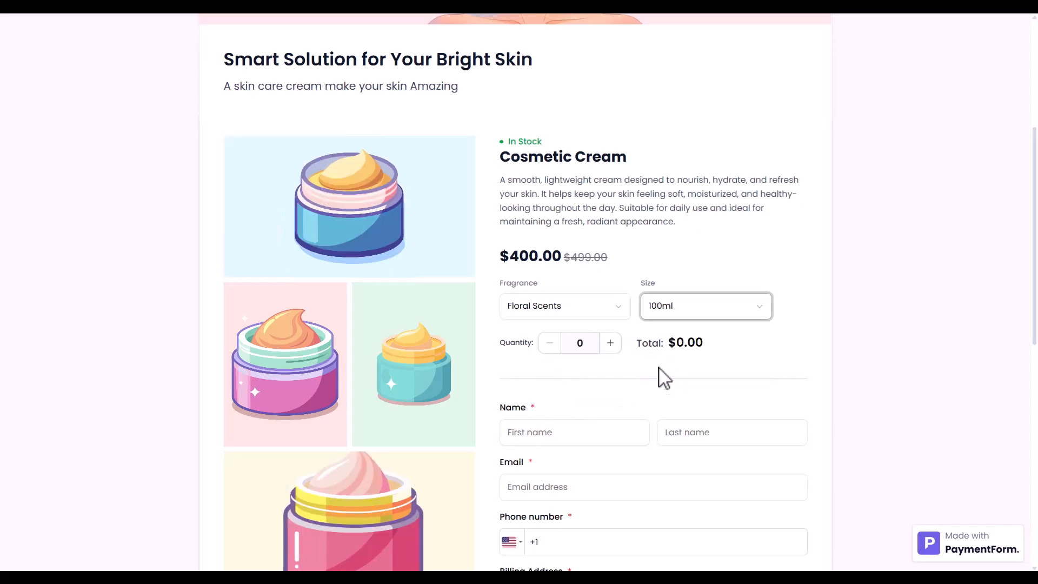
pyautogui.click(611, 346)
pyautogui.click(611, 346)
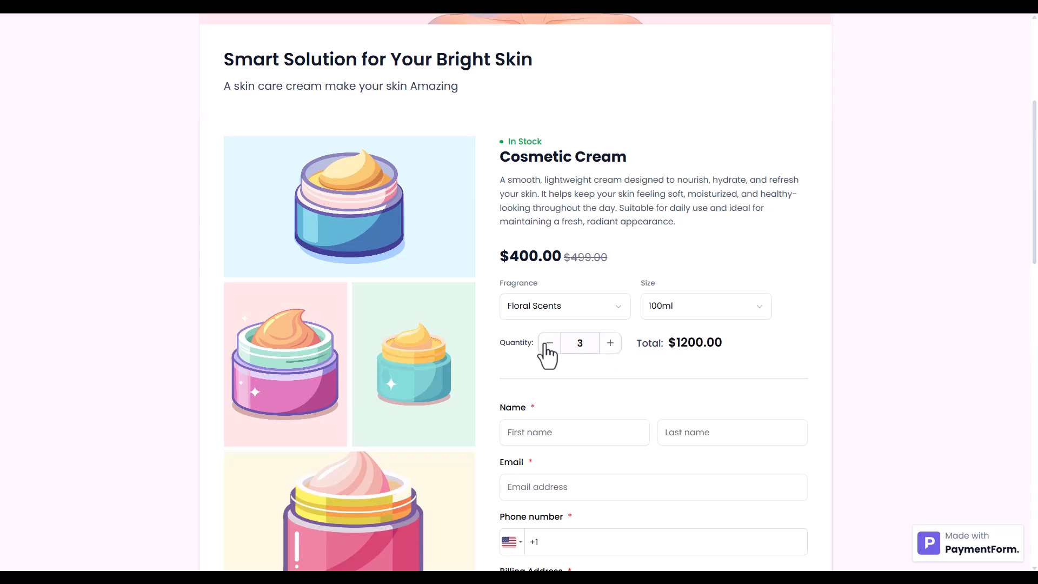
# Step: Fill in the customer's first name, last name, e-mail and phone number
pyautogui.click(538, 440)
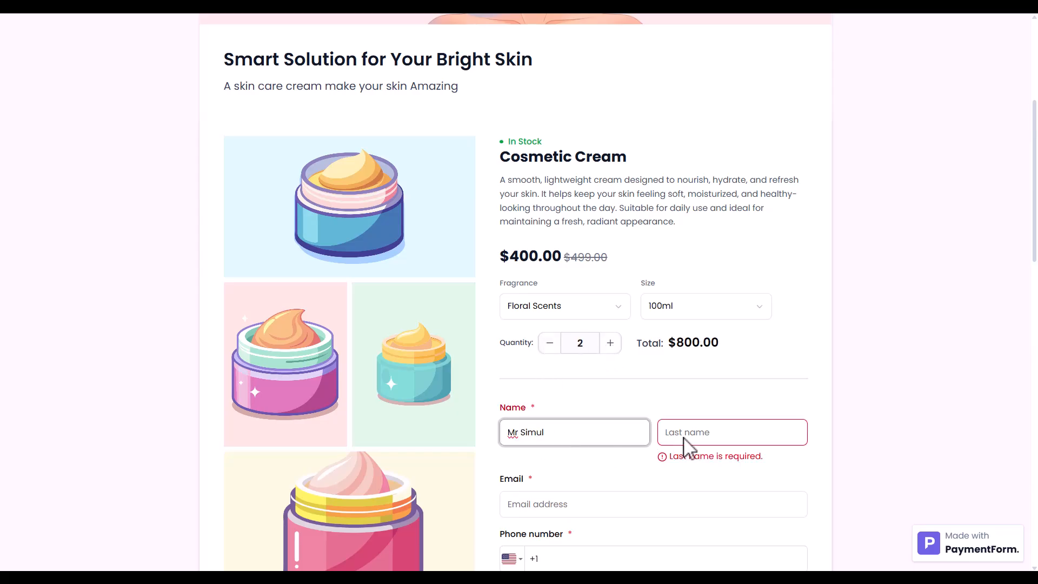
pyautogui.click(684, 439)
pyautogui.click(609, 486)
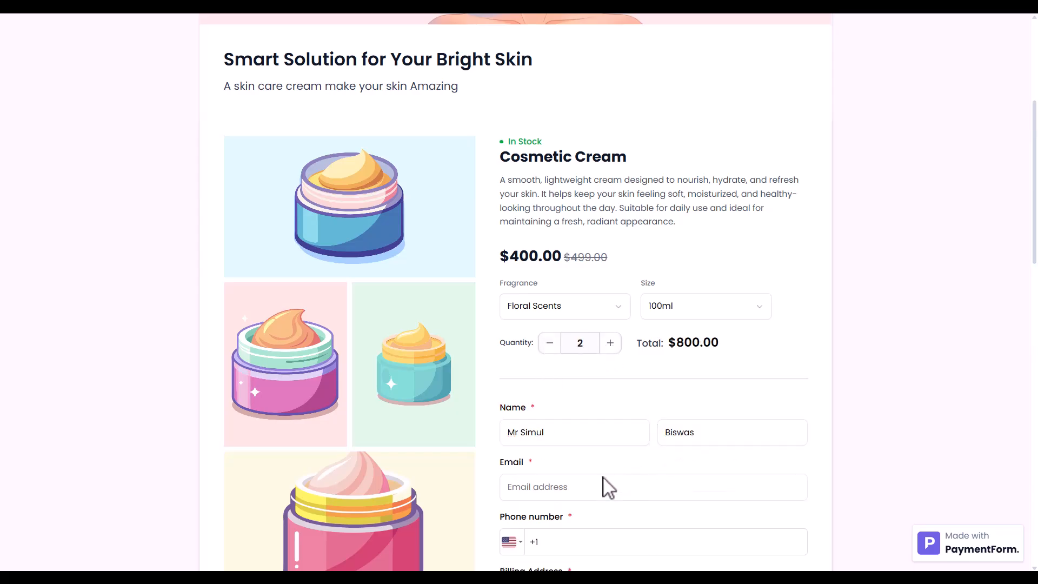
pyautogui.click(555, 541)
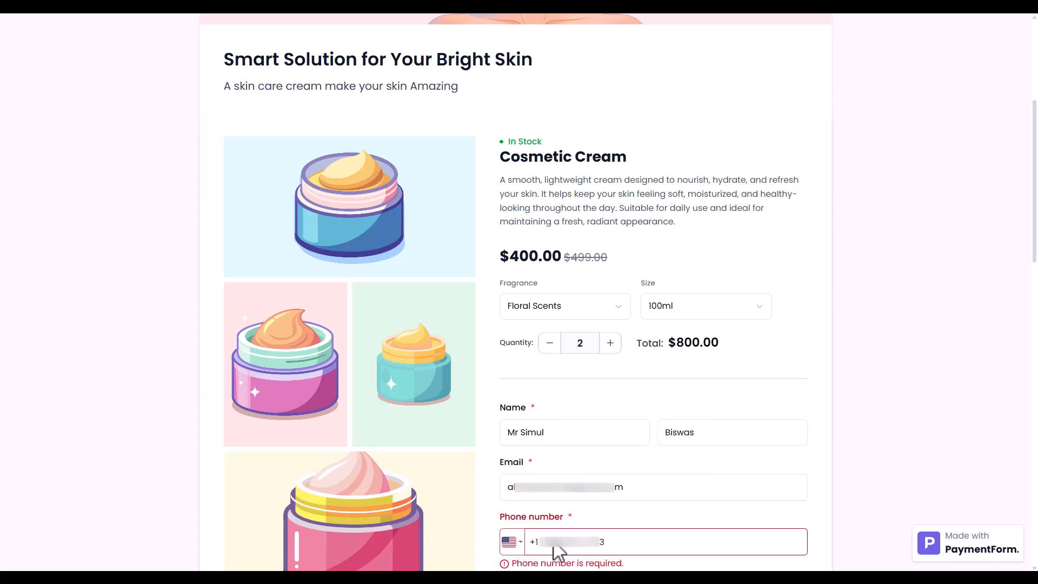
pyautogui.scroll(-7, 554, 543)
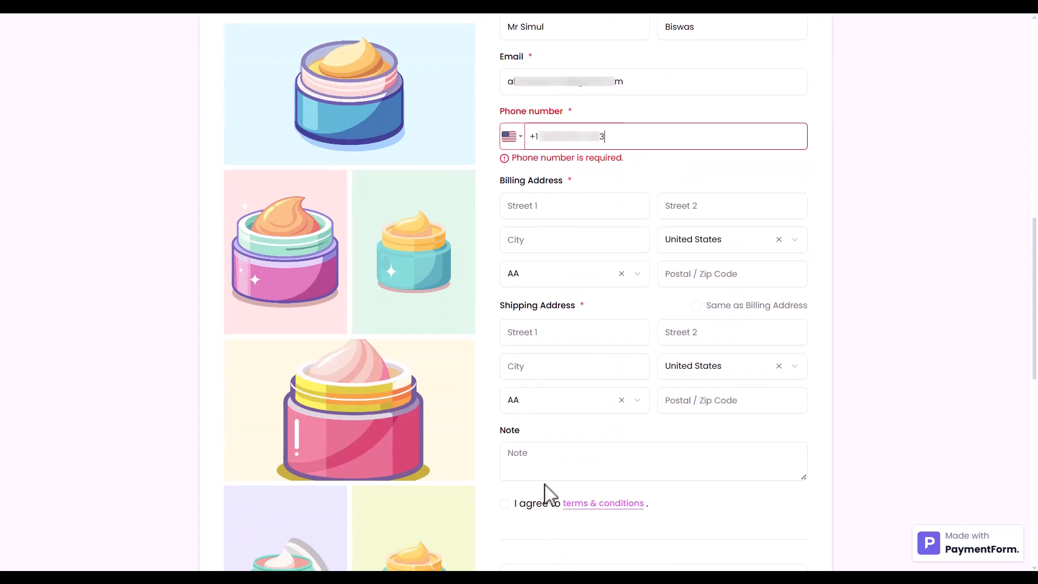
# Step: Enter the billing street address, city, state and postal code
pyautogui.click(538, 208)
pyautogui.write('123 Main St')
pyautogui.click(541, 221)
pyautogui.write('New York')
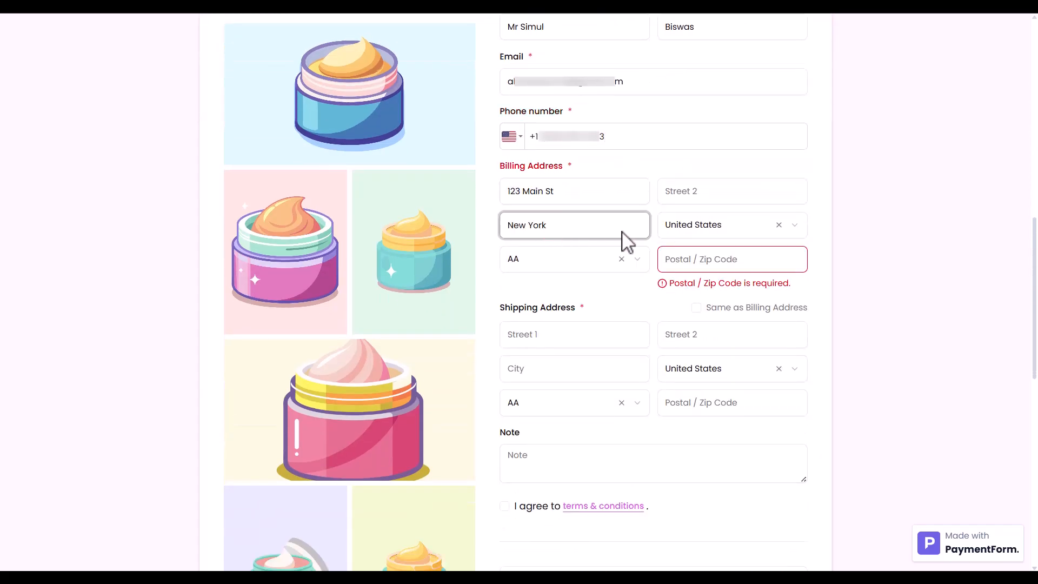
pyautogui.click(621, 259)
pyautogui.click(620, 270)
pyautogui.scroll(-3, 540, 433)
pyautogui.scroll(-6, 541, 432)
pyautogui.click(533, 446)
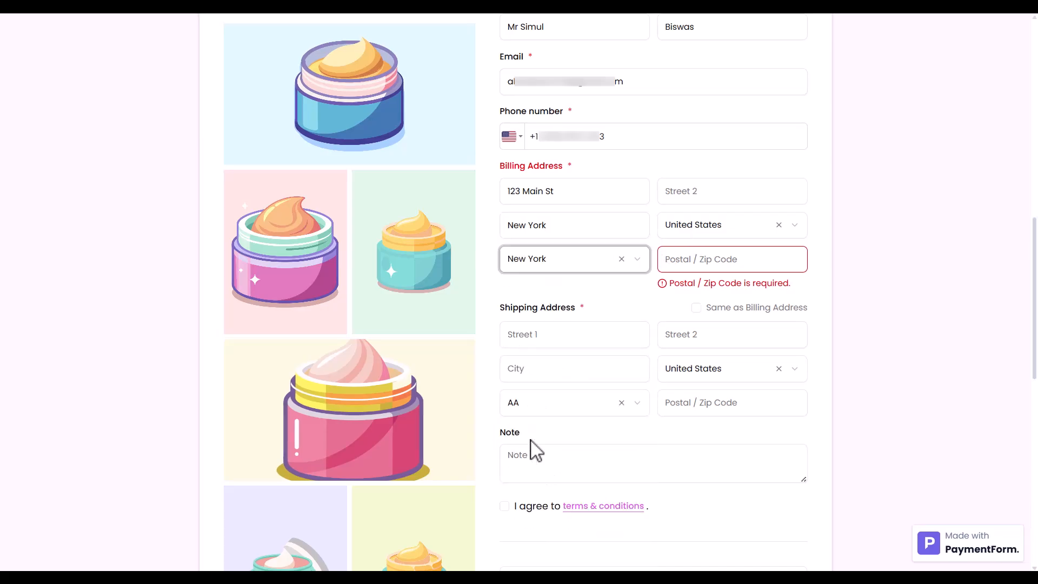
pyautogui.click(691, 264)
pyautogui.write('10001')
# Step: Make shipping same as billing, add note 'Deliver between 9 AM and 5 PM.' and accept the terms
pyautogui.click(706, 291)
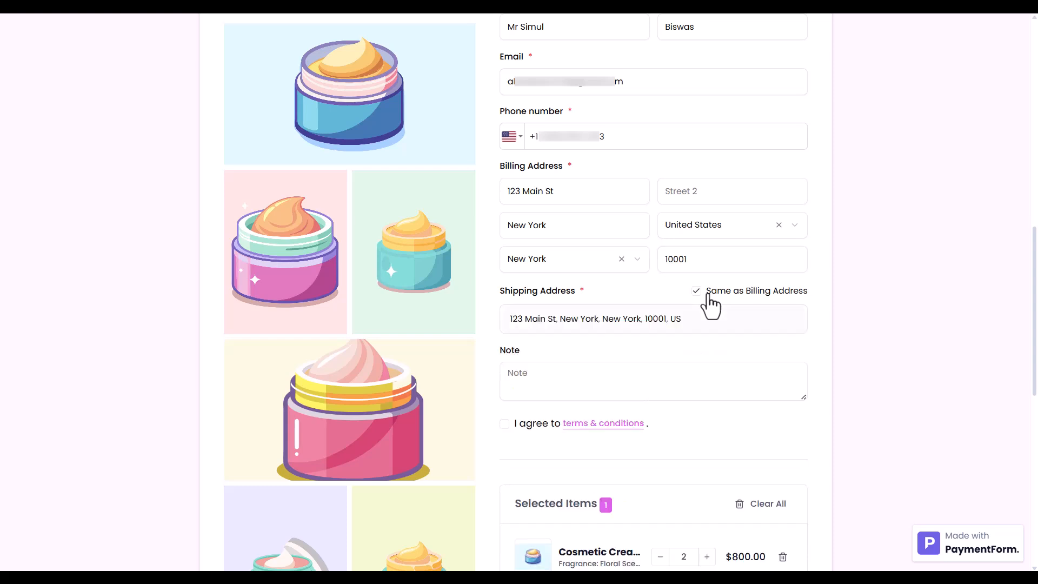
pyautogui.click(595, 381)
pyautogui.write('Deliver between 9 AM and 5 PM.')
pyautogui.click(527, 424)
pyautogui.scroll(-6, 528, 432)
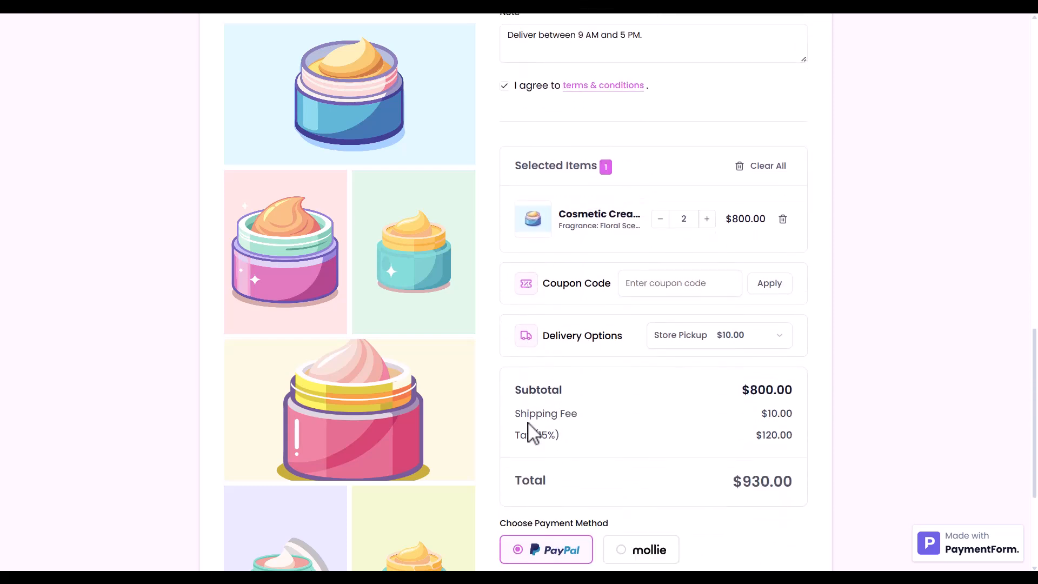
# Step: Settle the cream quantity at 2 and apply coupon NS26
pyautogui.click(707, 219)
pyautogui.click(706, 219)
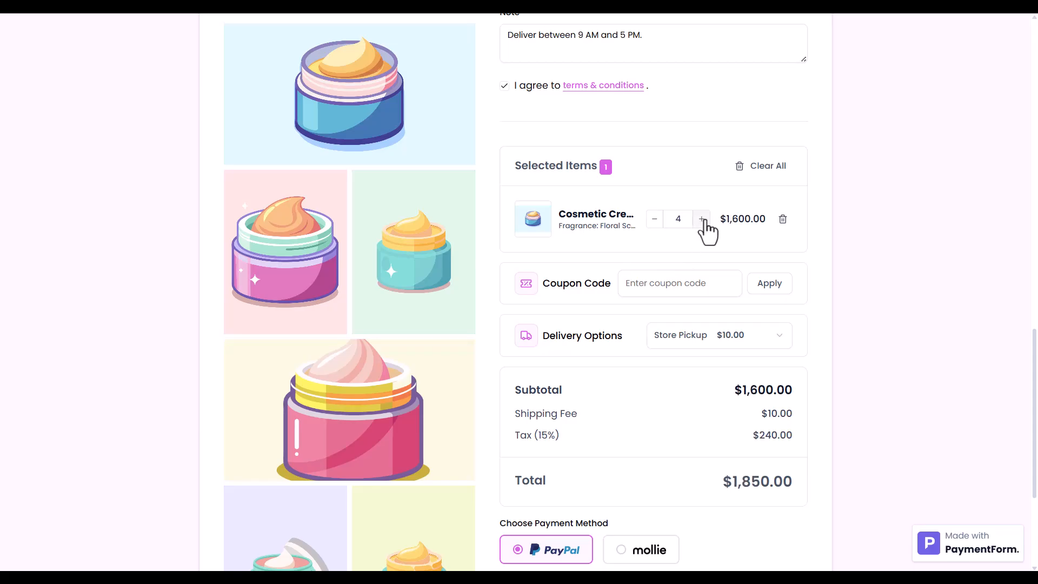
pyautogui.click(660, 219)
pyautogui.click(659, 219)
pyautogui.click(686, 292)
pyautogui.write('NS26')
pyautogui.click(770, 286)
# Step: Choose Street Pickup delivery and select Mollie as the payment method
pyautogui.click(688, 380)
pyautogui.click(688, 336)
pyautogui.click(690, 400)
pyautogui.click(691, 337)
pyautogui.click(691, 360)
pyautogui.click(691, 336)
pyautogui.click(689, 401)
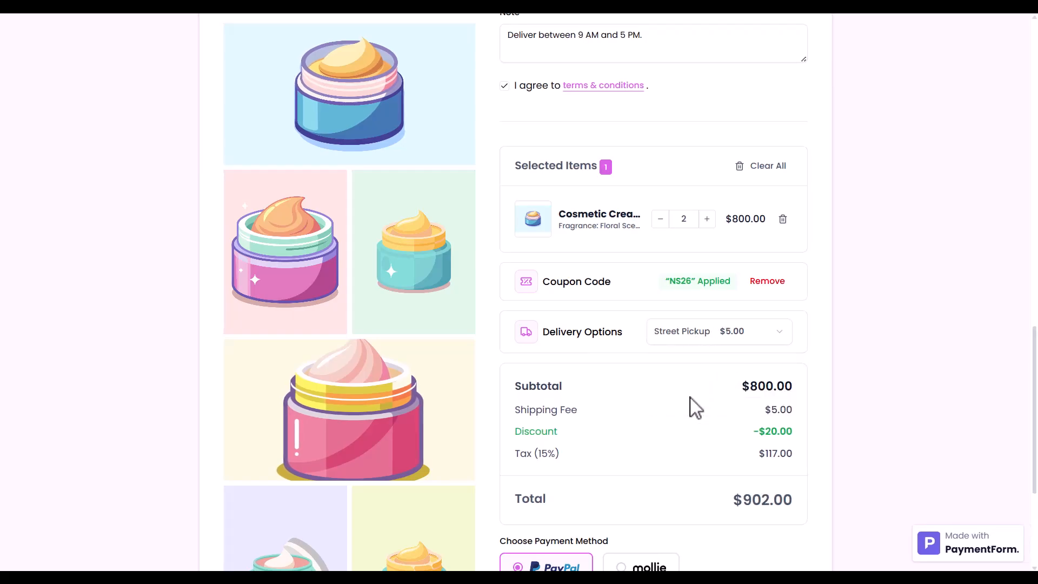
pyautogui.scroll(-5, 689, 403)
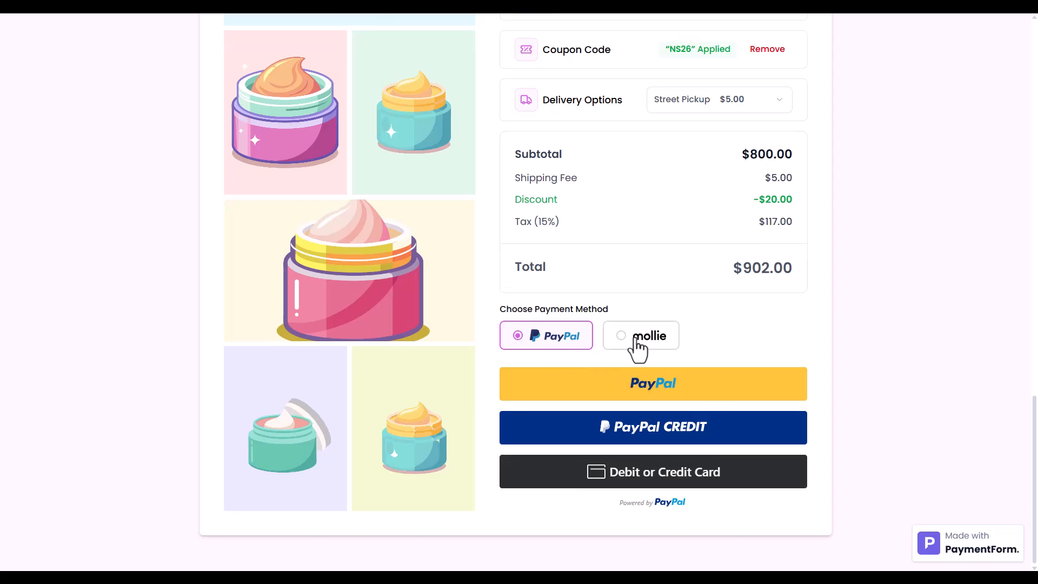
pyautogui.click(634, 340)
# Step: Start the Mollie payment and pay with the pasted test card number, expiry, CVC and holder name
pyautogui.click(675, 501)
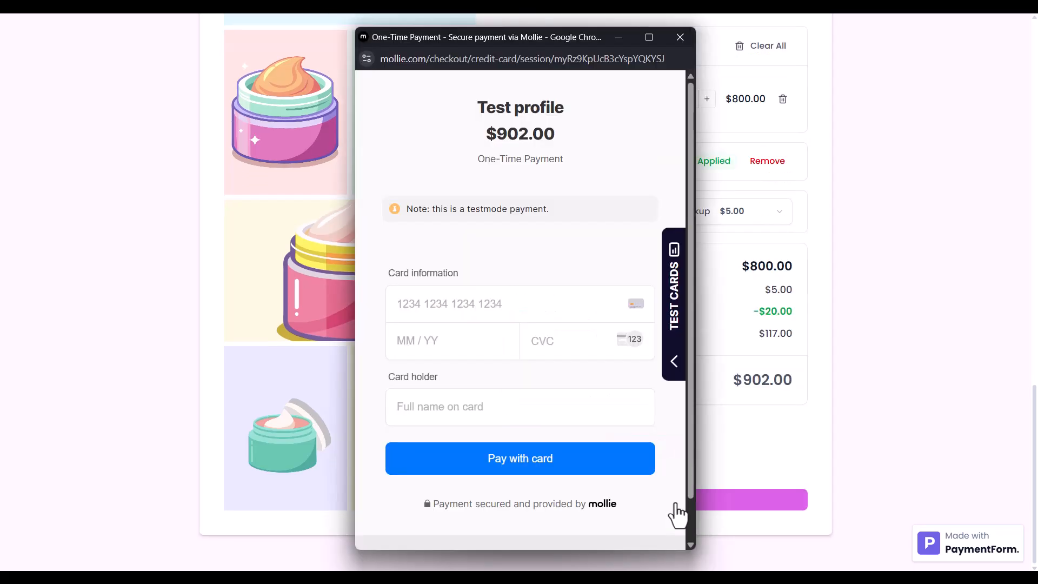
pyautogui.click(512, 313)
pyautogui.hotkey('ctrl', 'v')
pyautogui.click(482, 352)
pyautogui.write('06 / 26')
pyautogui.click(559, 362)
pyautogui.write('123')
pyautogui.click(507, 420)
pyautogui.click(520, 458)
# Step: Mark the test payment as Paid and continue to the thank-you page
pyautogui.scroll(-2, 524, 452)
pyautogui.click(548, 377)
pyautogui.click(518, 478)
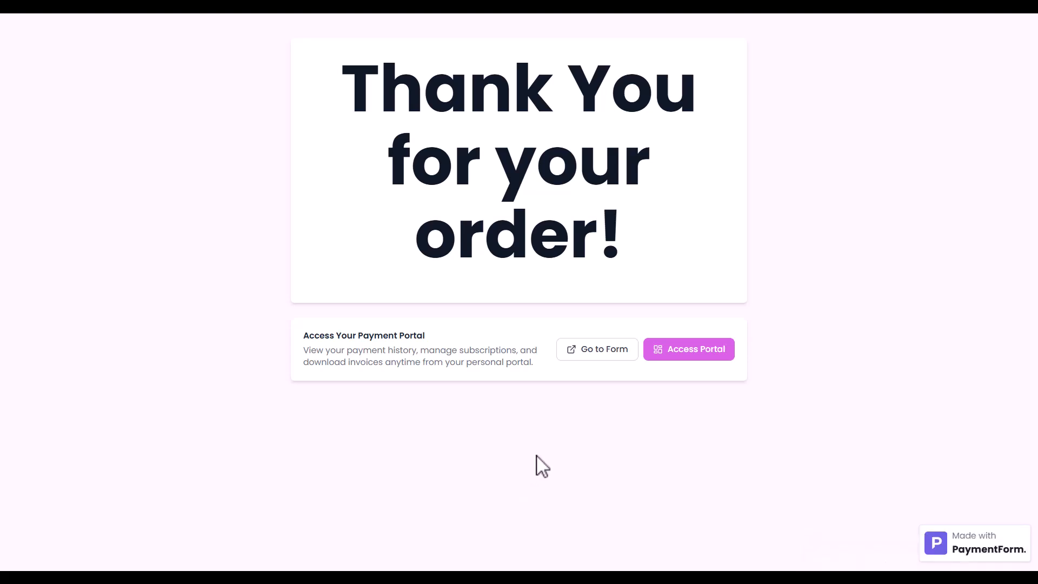
# Step: Request a customer portal sign-in link using the pasted customer e-mail
pyautogui.click(684, 356)
pyautogui.click(636, 303)
pyautogui.hotkey('ctrl', 'v')
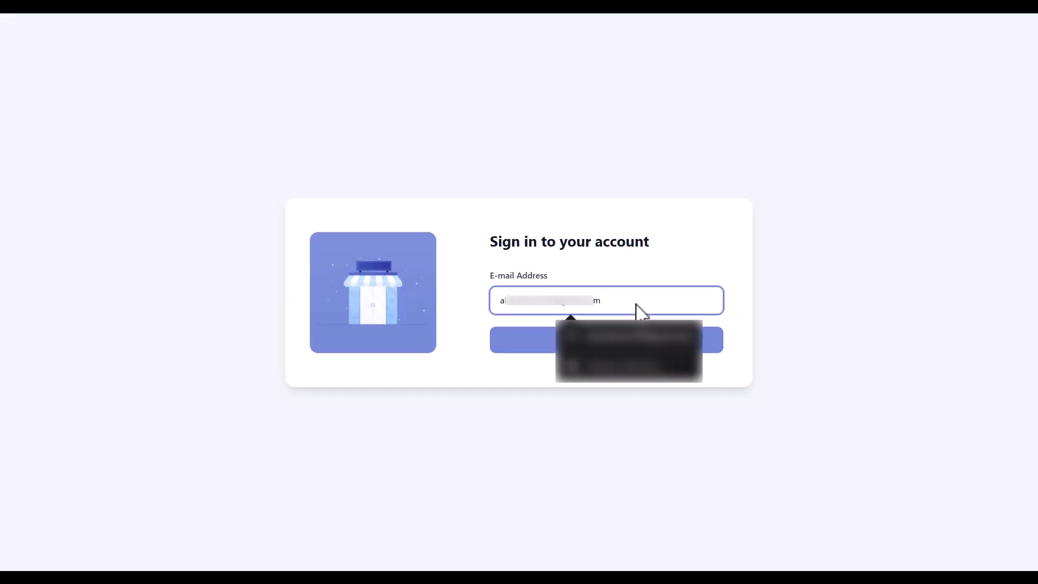
pyautogui.click(522, 344)
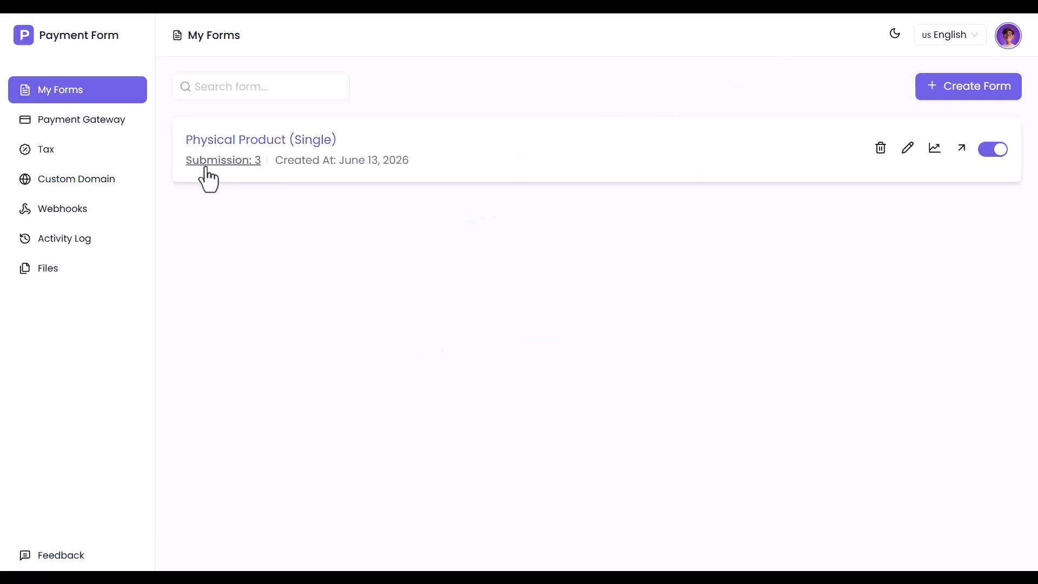
# Step: Open the completed submission's Order Details and its invoice PDF
pyautogui.click(206, 169)
pyautogui.click(196, 96)
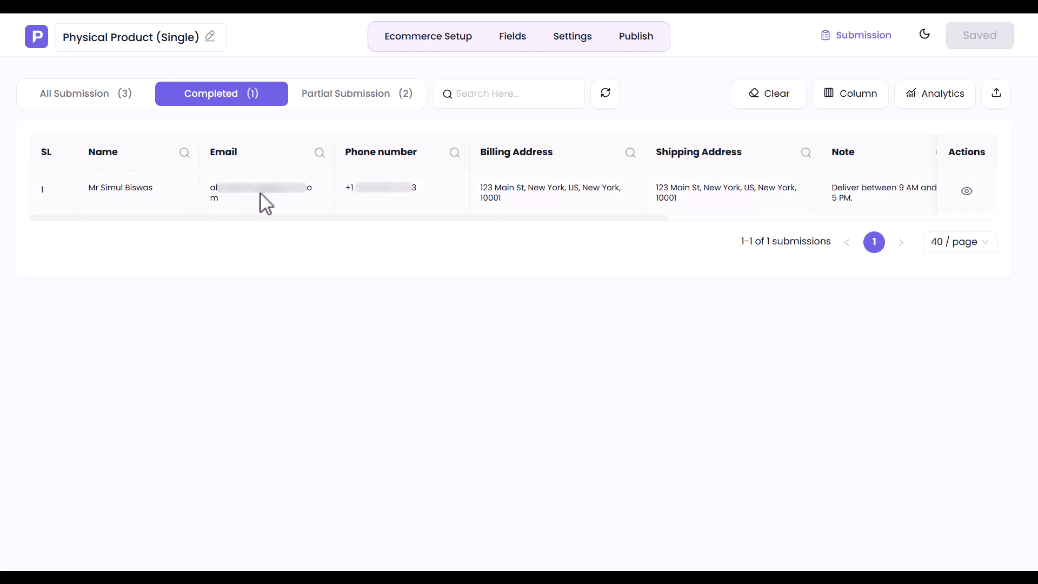
pyautogui.hscroll(10, 854, 203)
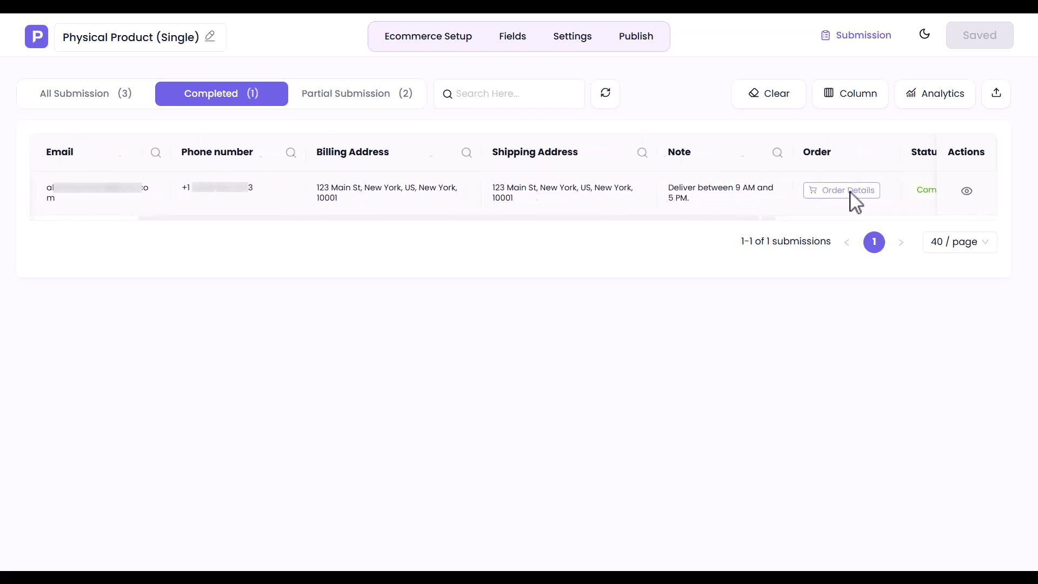
pyautogui.click(506, 191)
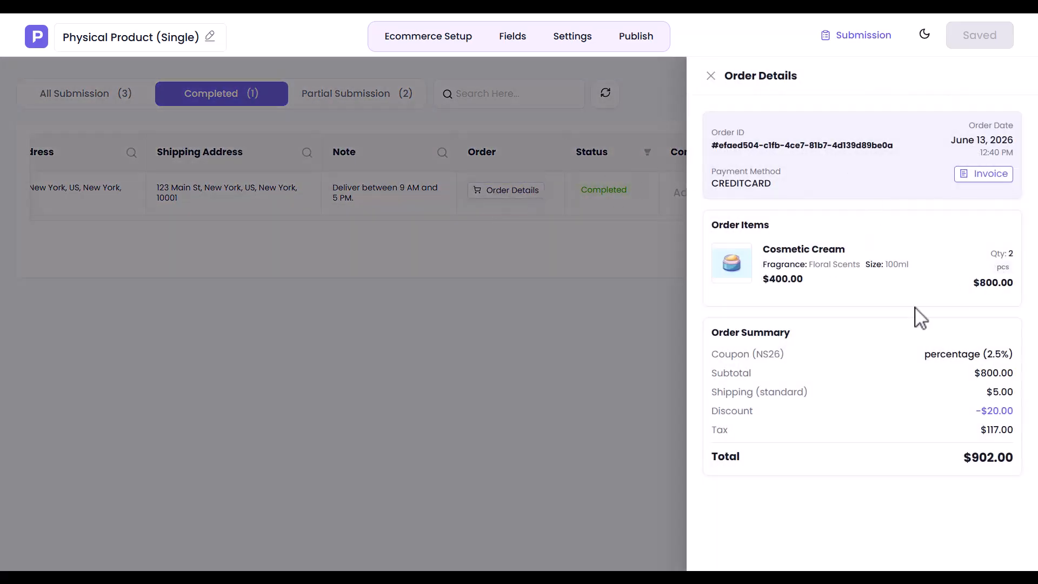
pyautogui.click(990, 174)
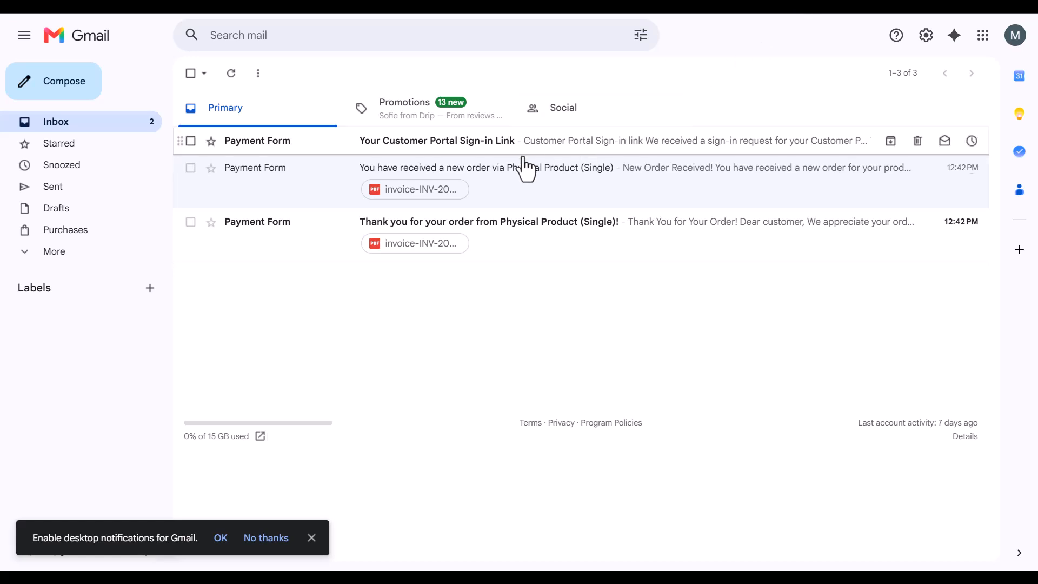
# Step: Check the invoice PDF attached to the new-order notification email
pyautogui.click(234, 195)
pyautogui.scroll(-2, 232, 200)
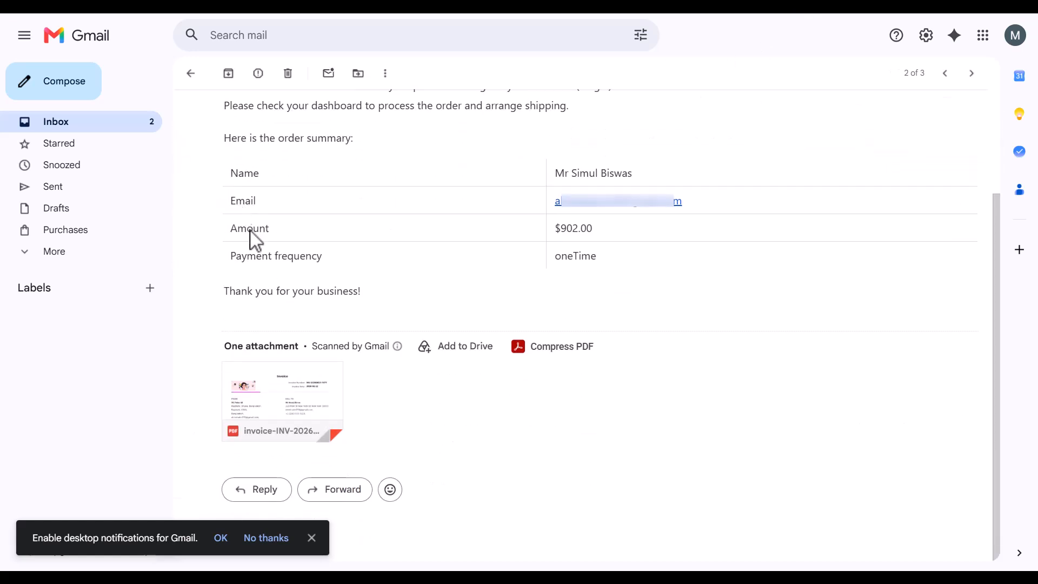
pyautogui.moveTo(319, 399)
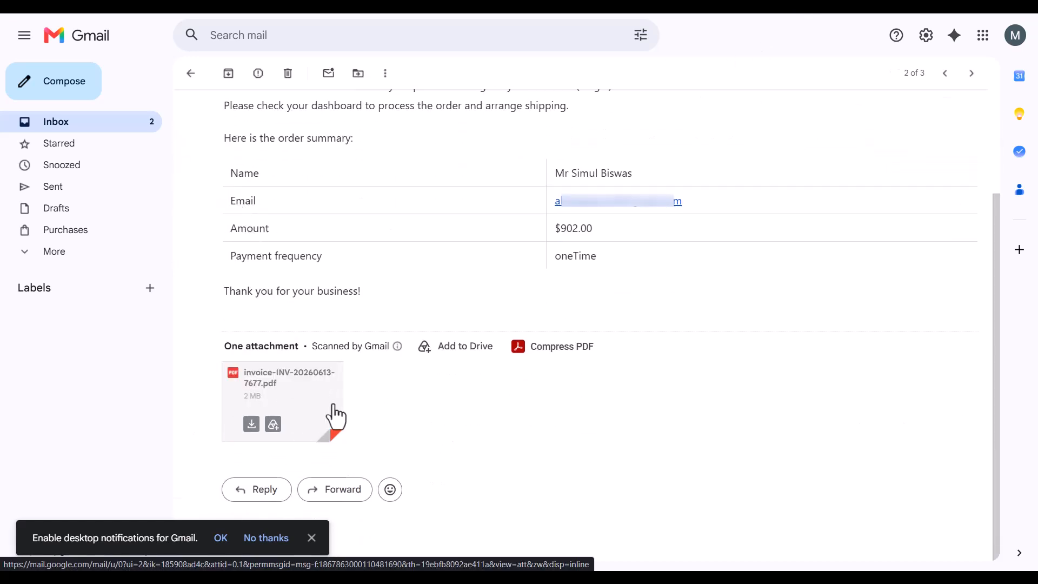
pyautogui.click(190, 73)
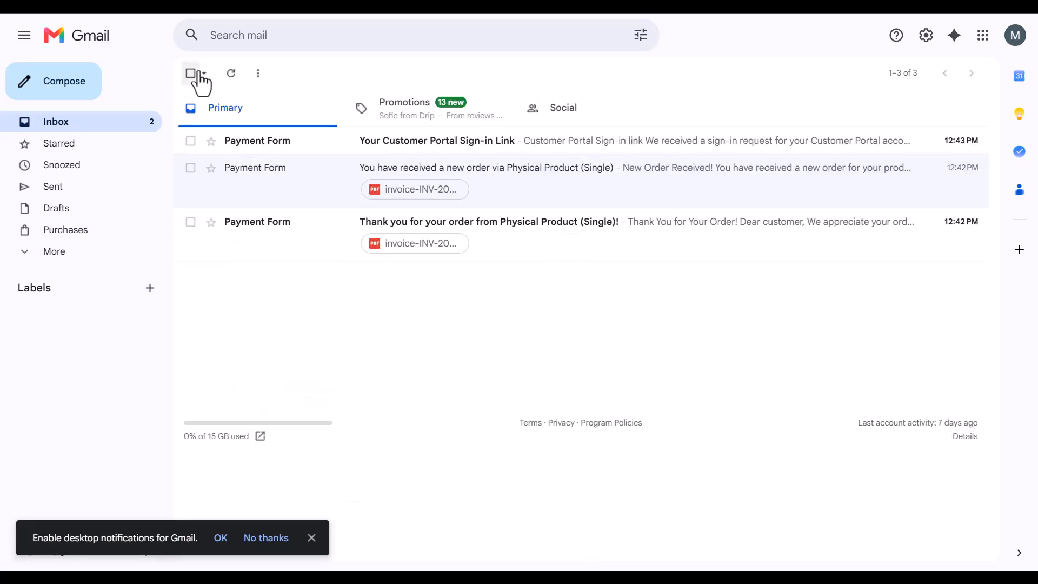
# Step: Sign in to the customer portal from the e-mail link and download the Physical Product payment's invoice
pyautogui.click(417, 154)
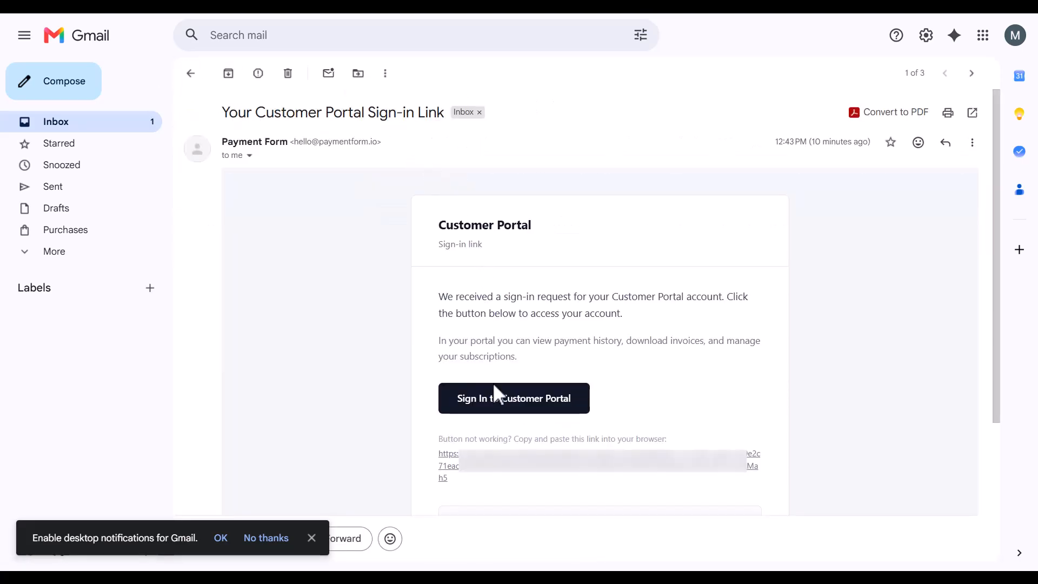
pyautogui.click(493, 394)
pyautogui.click(340, 238)
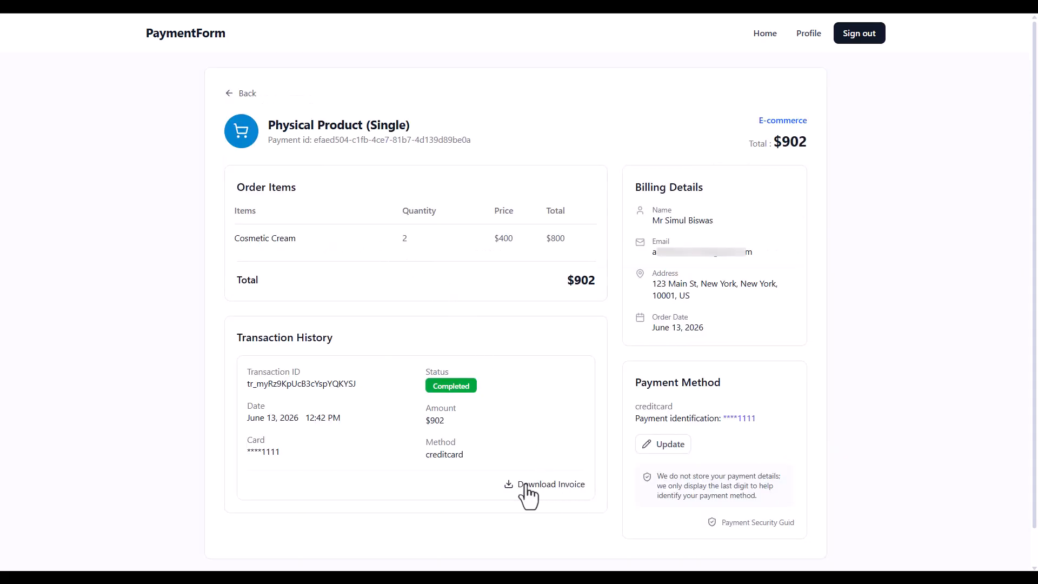
pyautogui.click(555, 485)
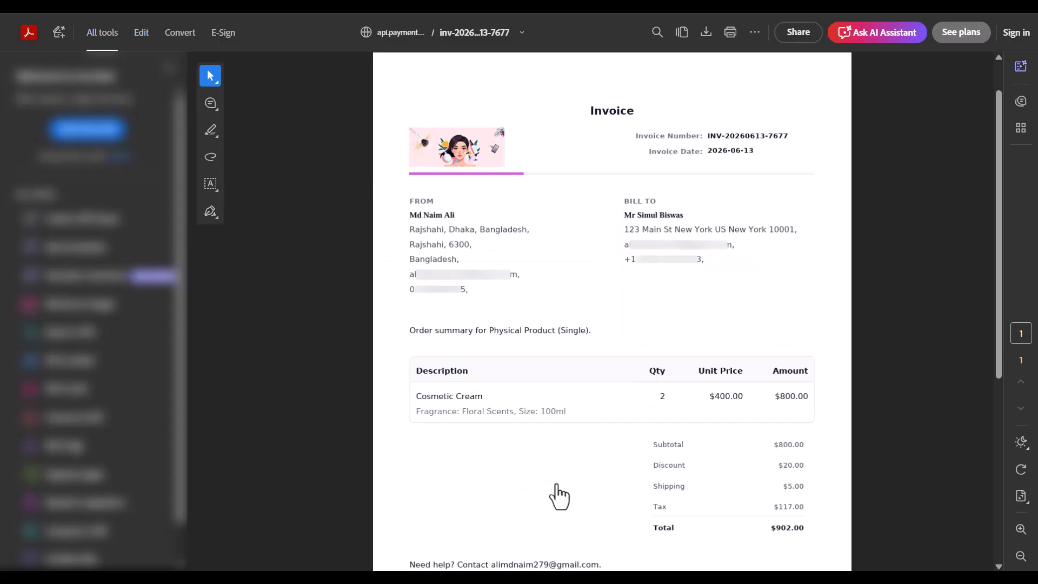